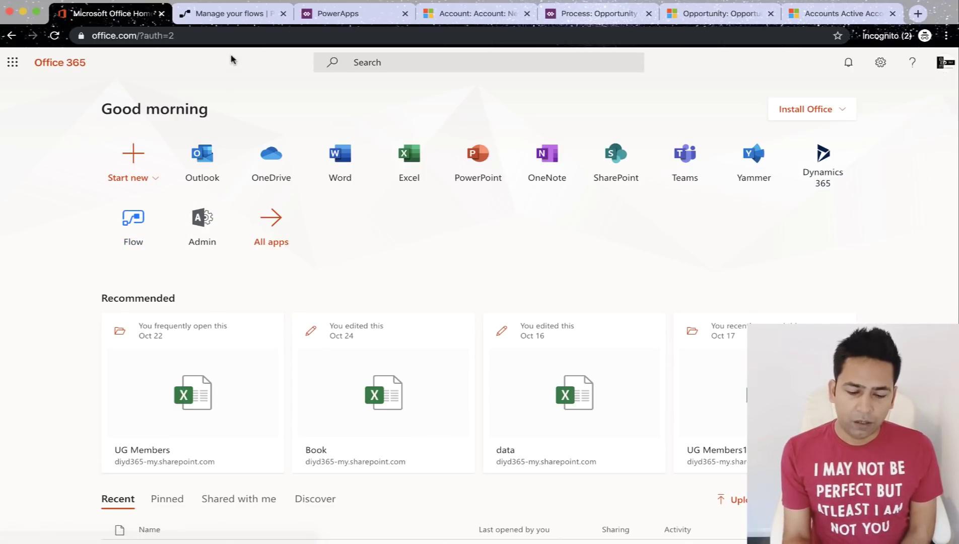
# Browse from the Power Automate home through My flows to the empty Team flows list
pyautogui.click(217, 16)
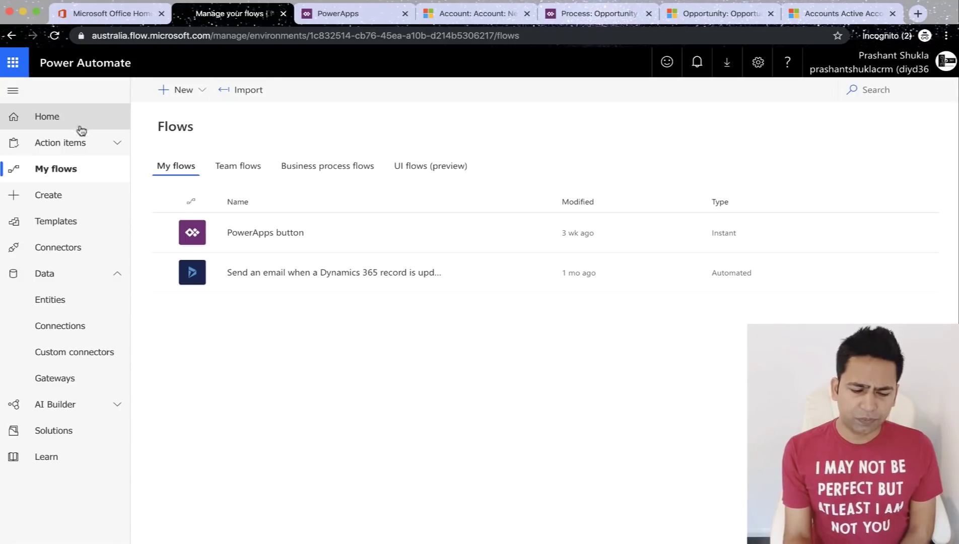
pyautogui.click(48, 121)
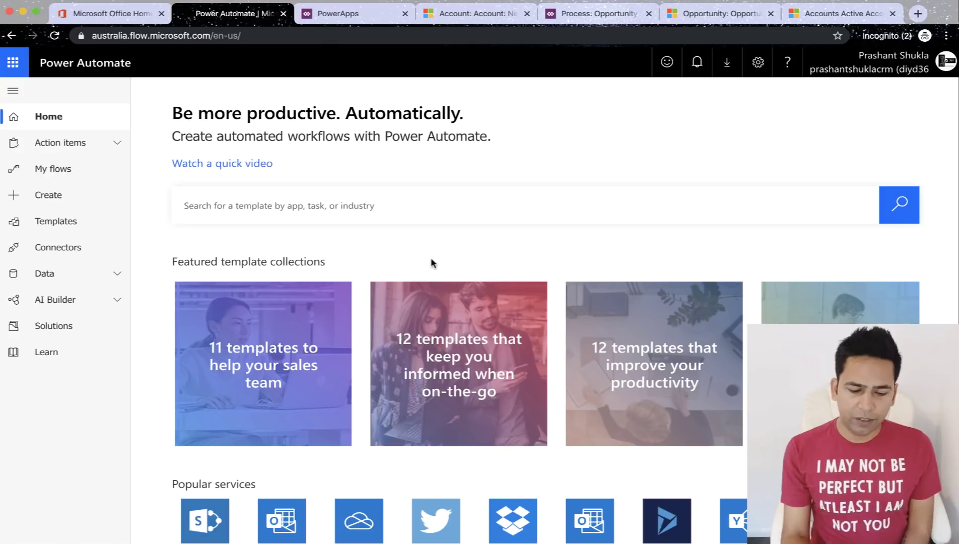
pyautogui.click(73, 177)
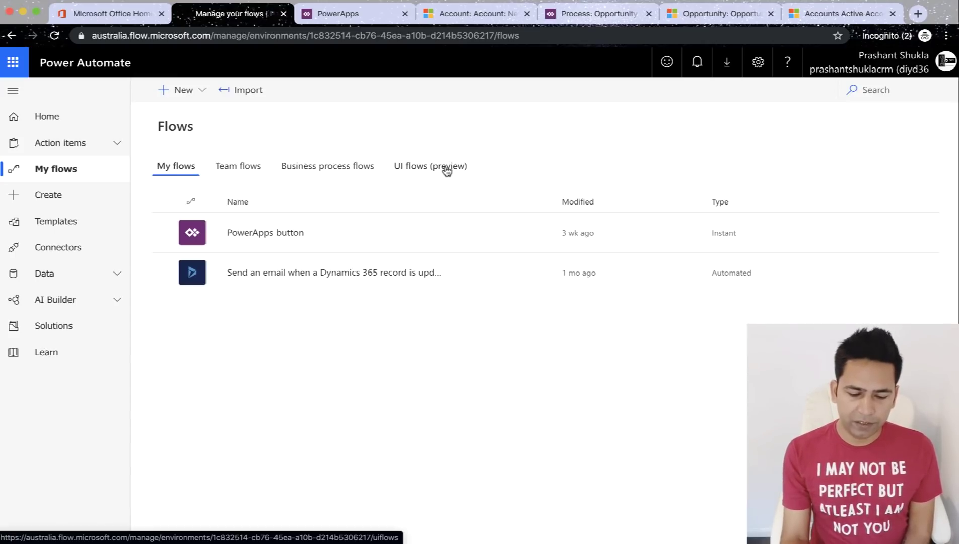
pyautogui.click(164, 233)
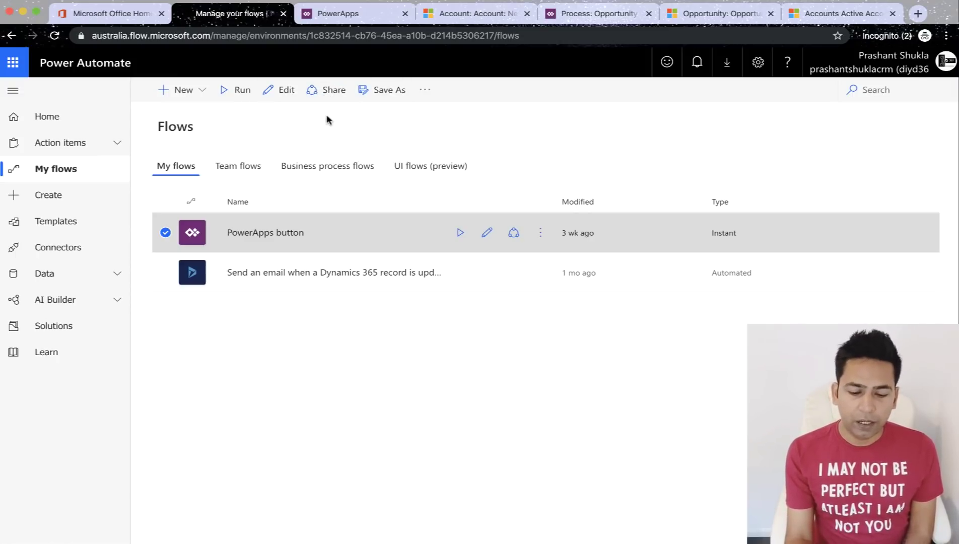
pyautogui.click(245, 165)
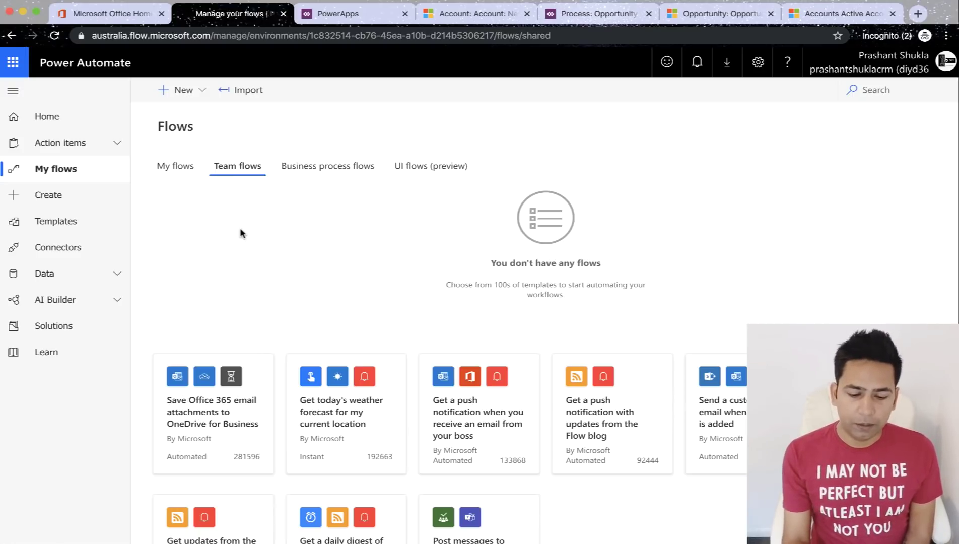
# Look over the business process flows, then switch to the printer opportunity in Dynamics 365
pyautogui.click(331, 170)
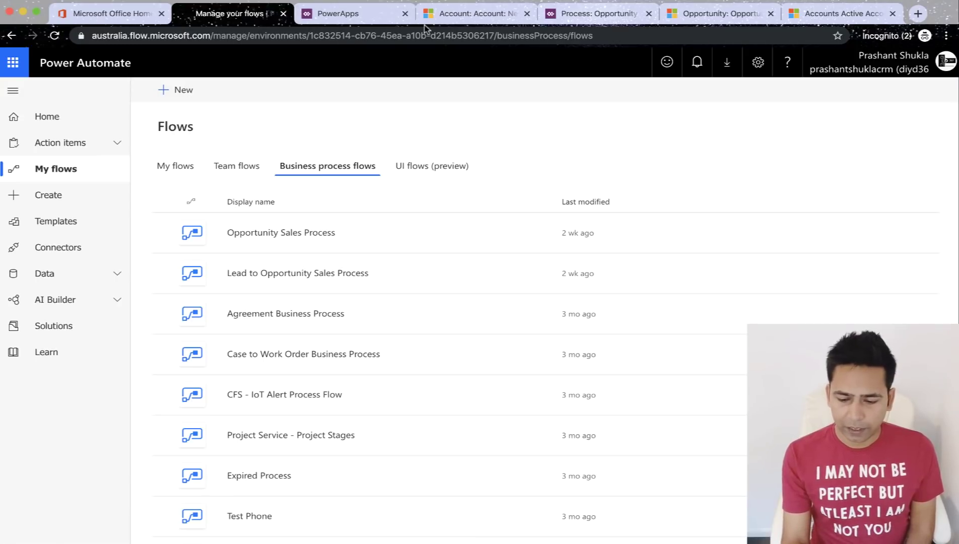
pyautogui.click(702, 14)
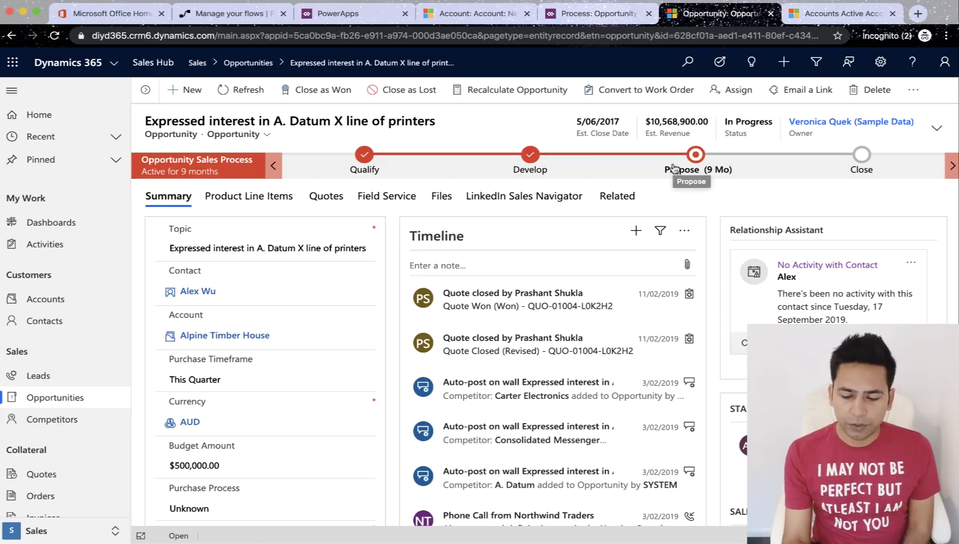
# Show and then close the Propose stage steps on the printer opportunity
pyautogui.click(704, 158)
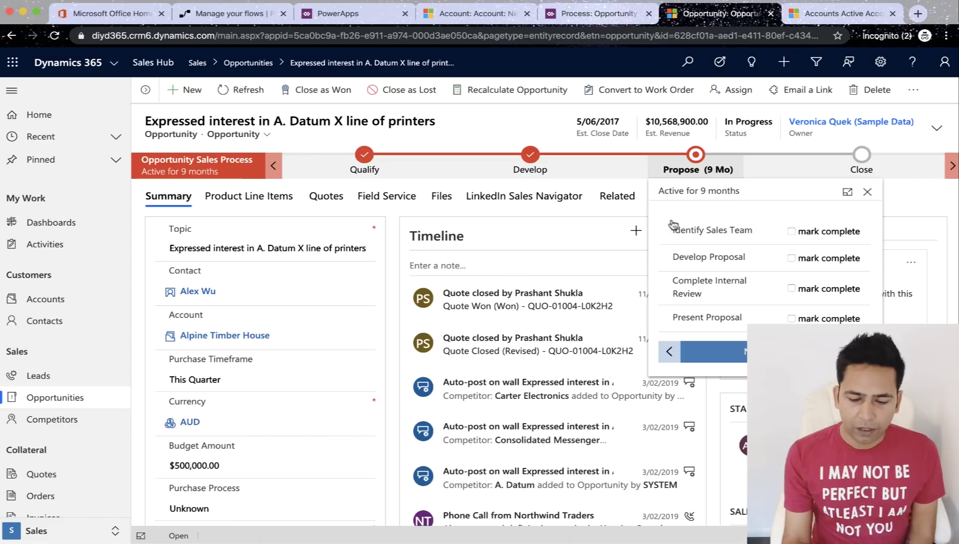
pyautogui.click(522, 130)
pyautogui.click(237, 19)
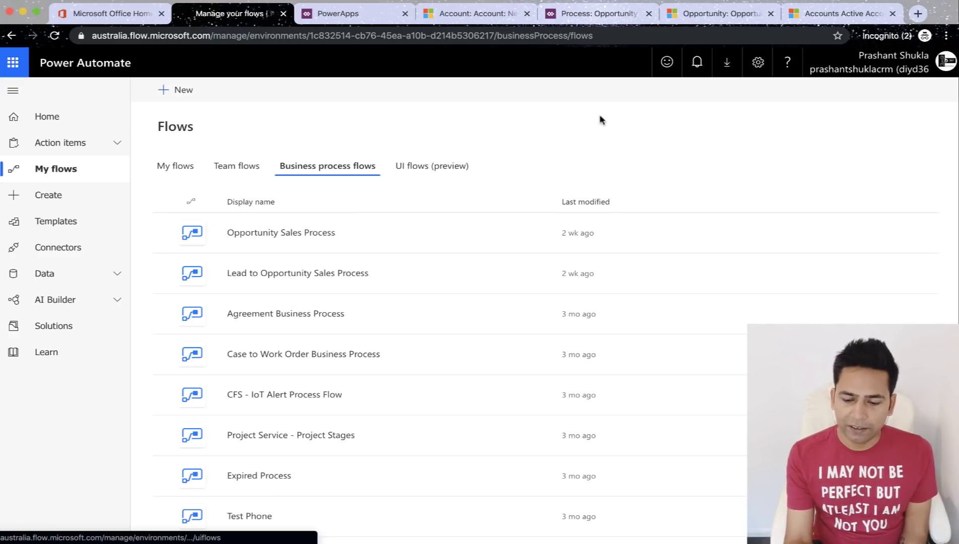
pyautogui.click(719, 15)
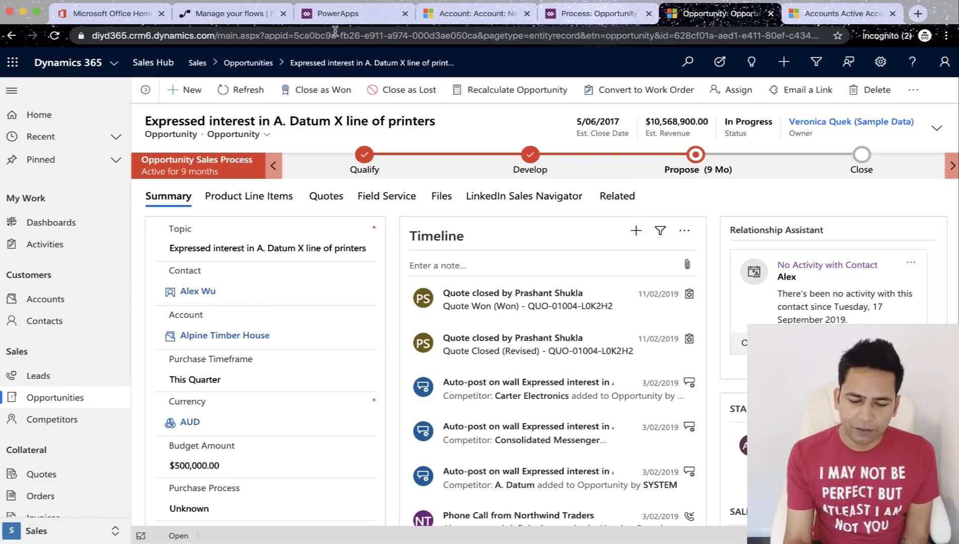
# Expand the seven Qualify steps in the Opportunity Sales Process designer, then return to the business process flows
pyautogui.click(342, 16)
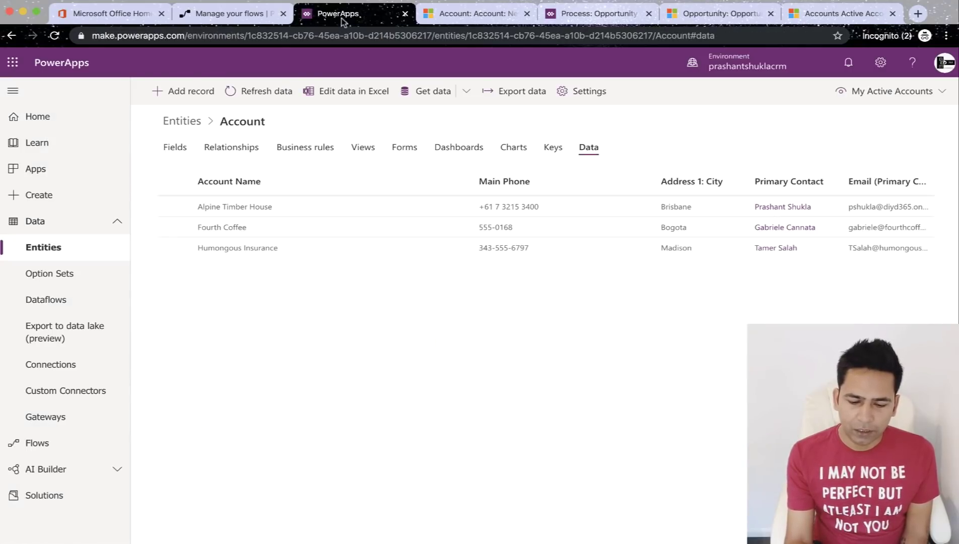
pyautogui.click(590, 15)
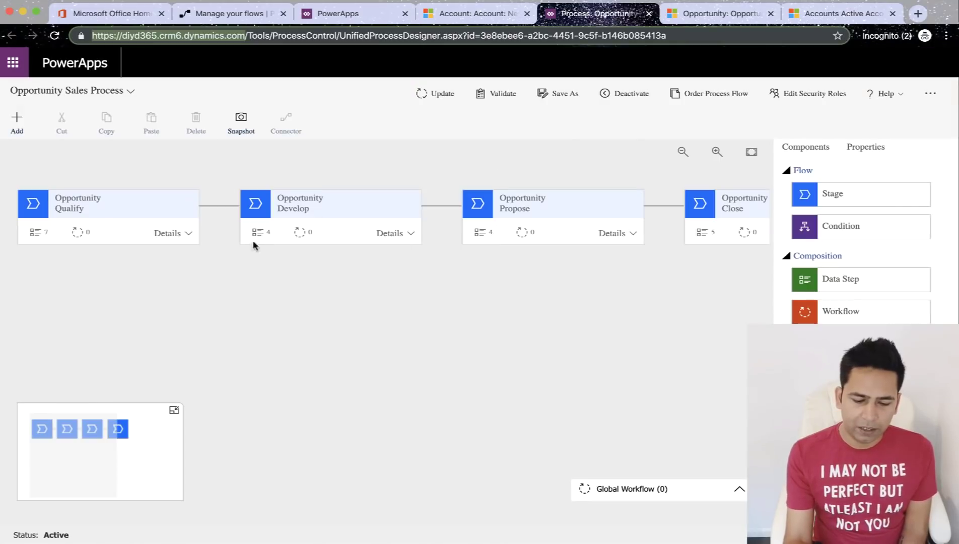
pyautogui.click(177, 233)
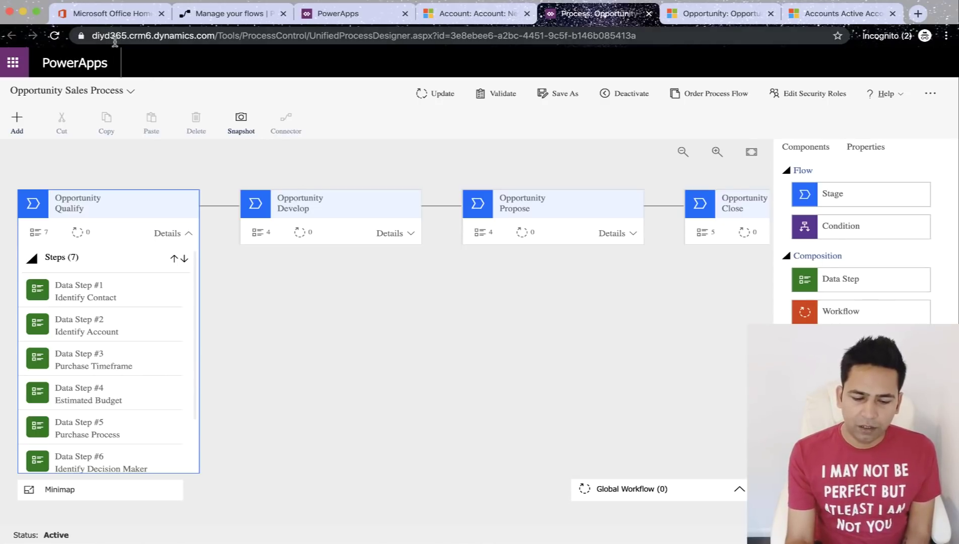
pyautogui.click(229, 15)
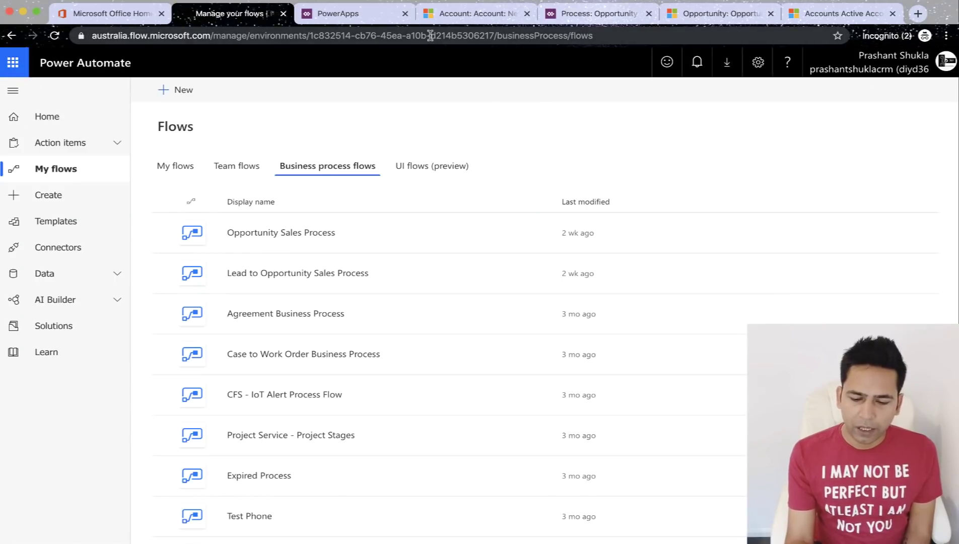
pyautogui.click(585, 16)
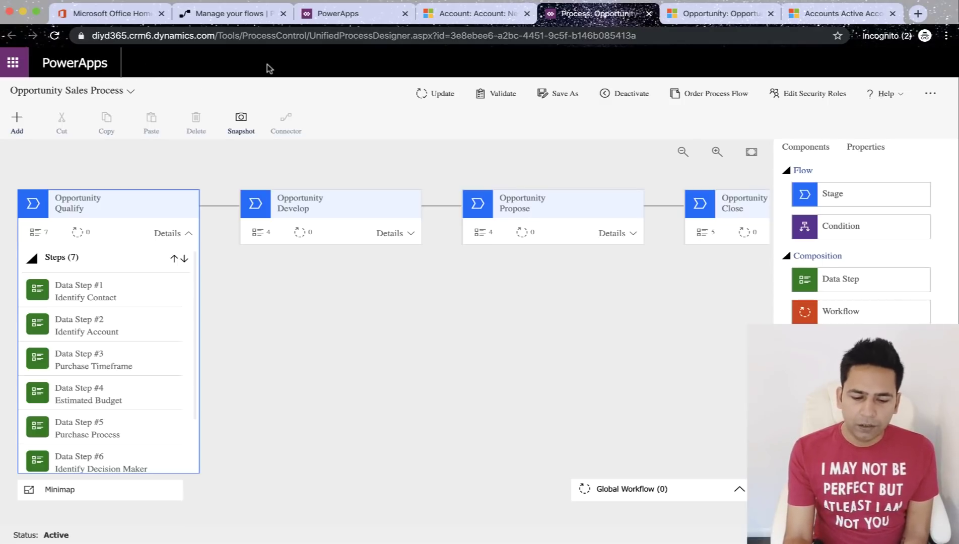
pyautogui.click(231, 13)
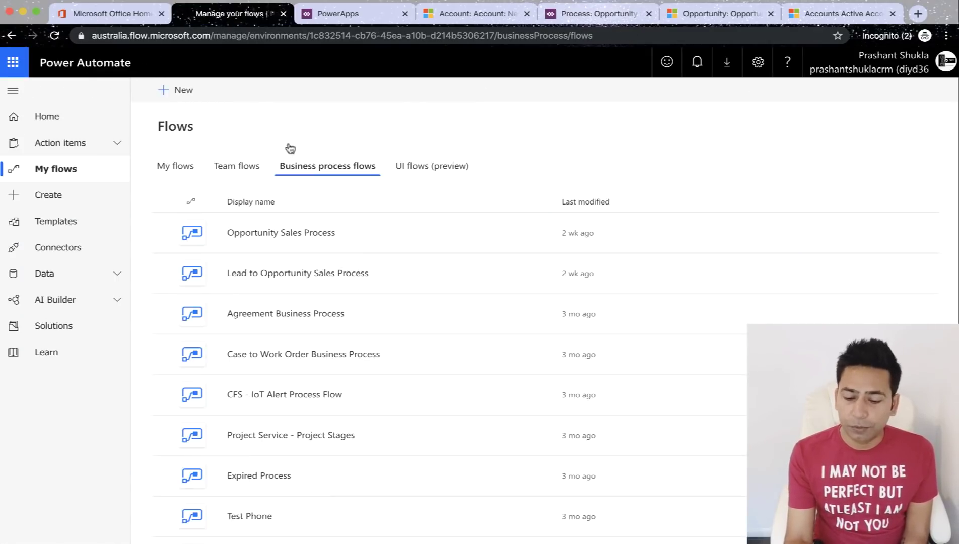
# Confirm the UI flows (preview) list is empty, then go back to My flows
pyautogui.click(446, 169)
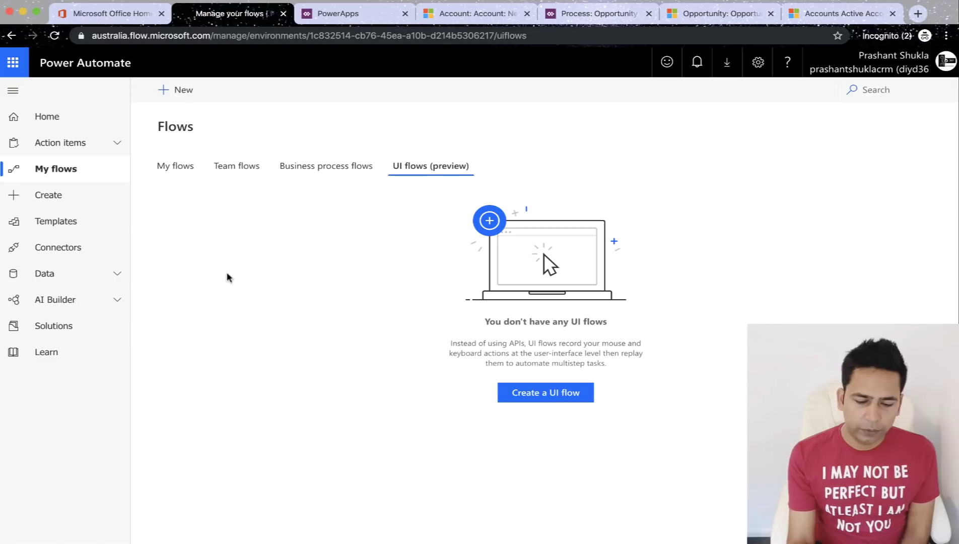
pyautogui.click(181, 169)
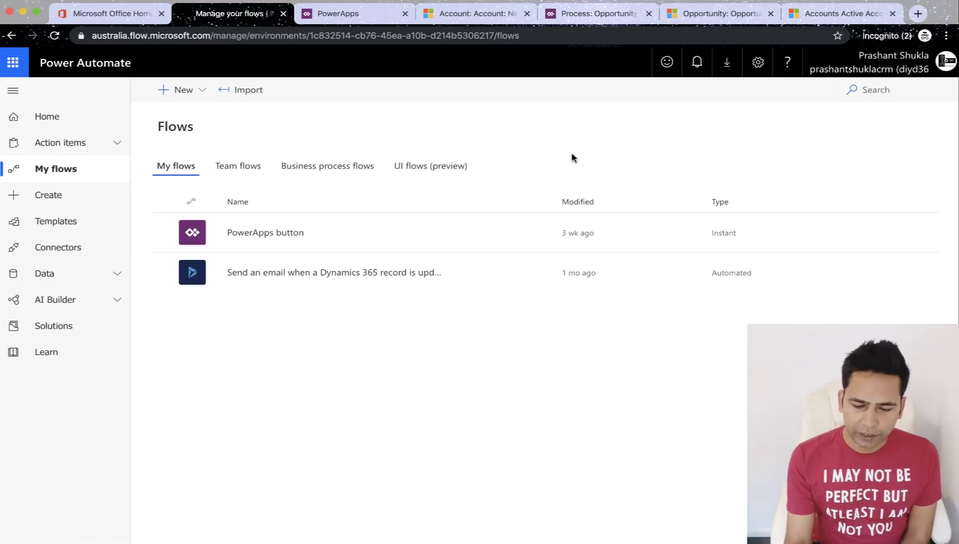
# Open the A Datum Corporation account and inspect its empty Territory field
pyautogui.click(481, 15)
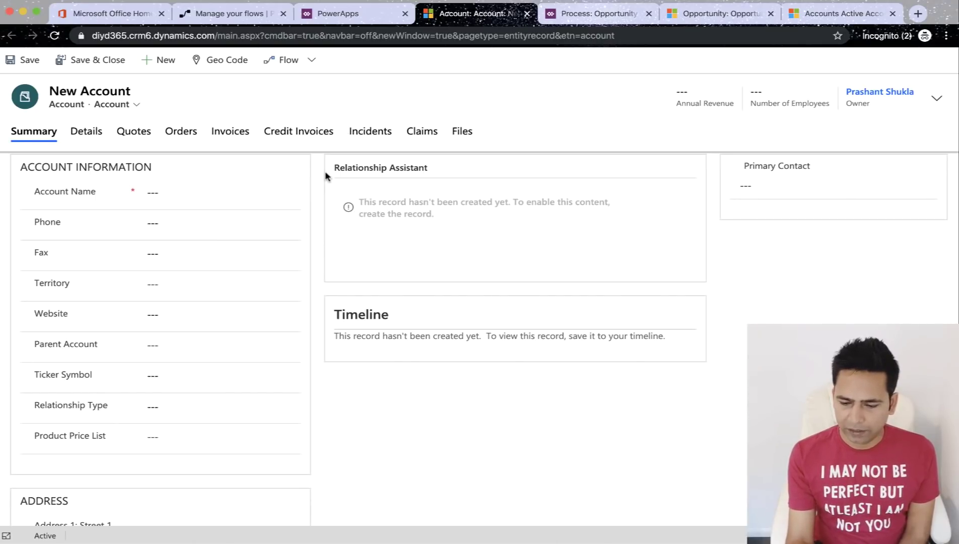
pyautogui.click(819, 15)
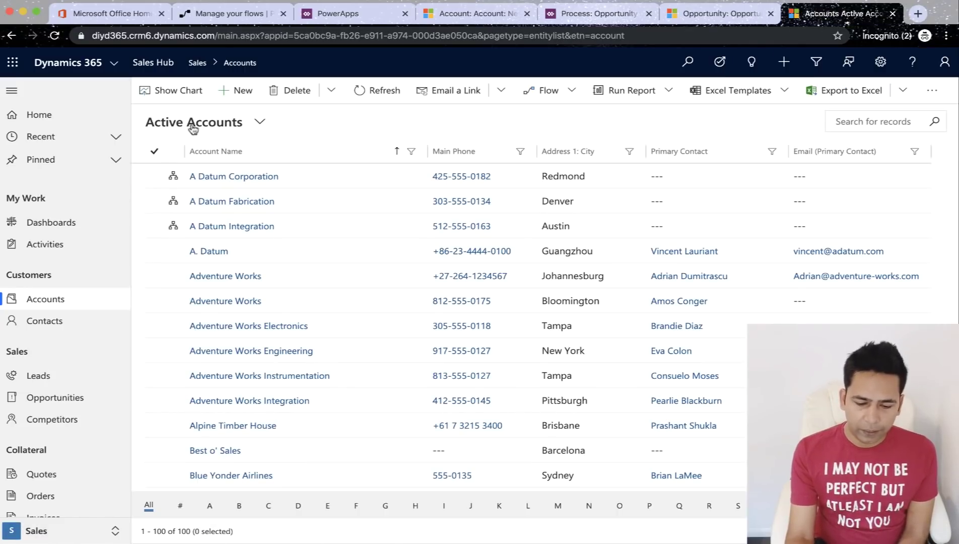
pyautogui.click(246, 178)
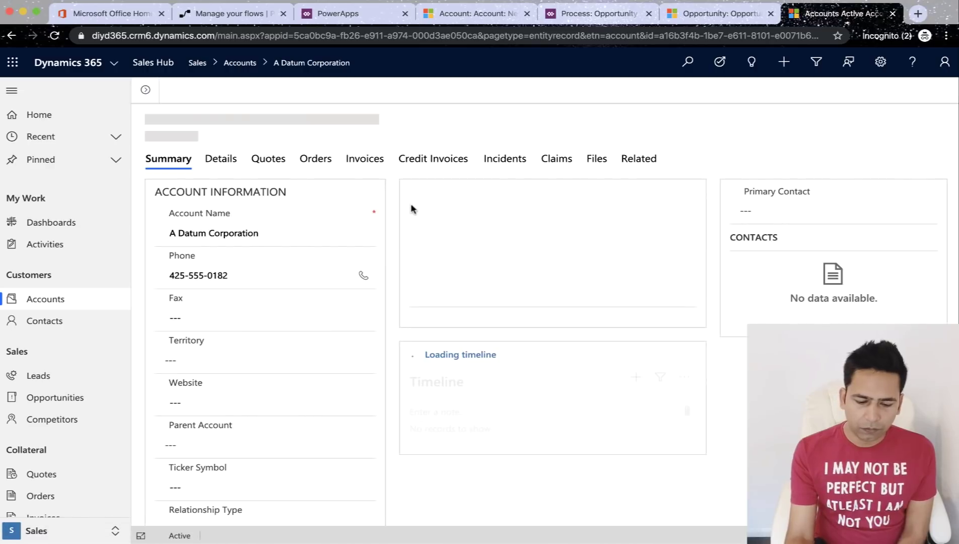
pyautogui.scroll(-10, 272, 367)
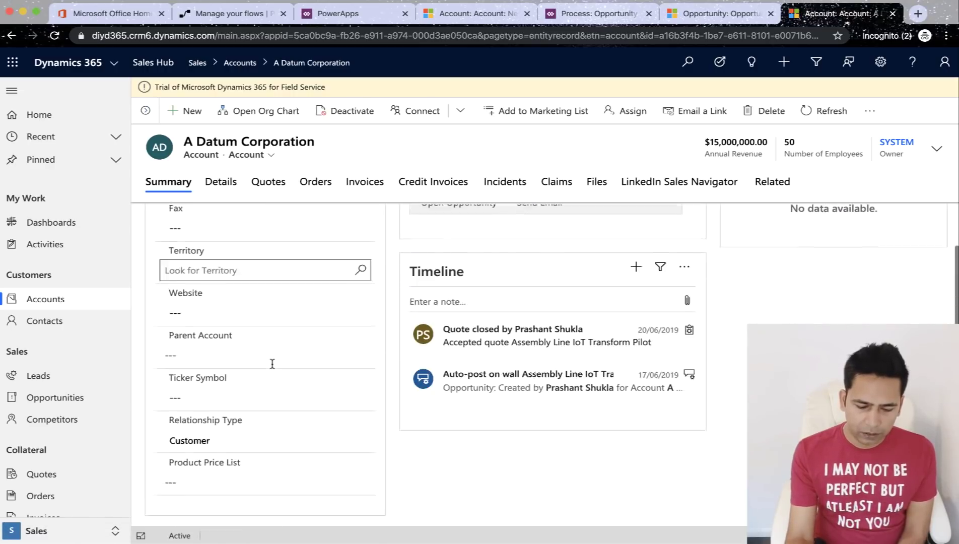
pyautogui.scroll(-2, 273, 368)
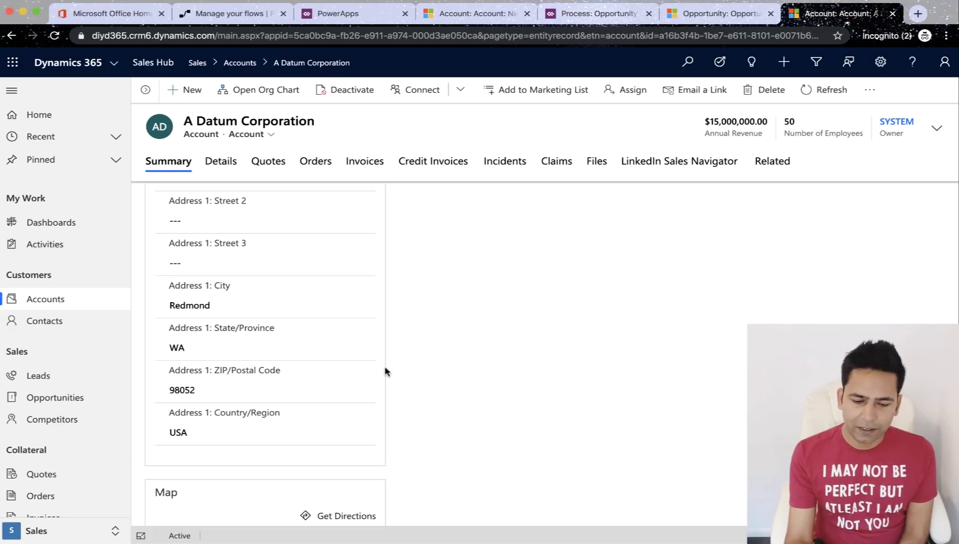
pyautogui.scroll(6, 385, 372)
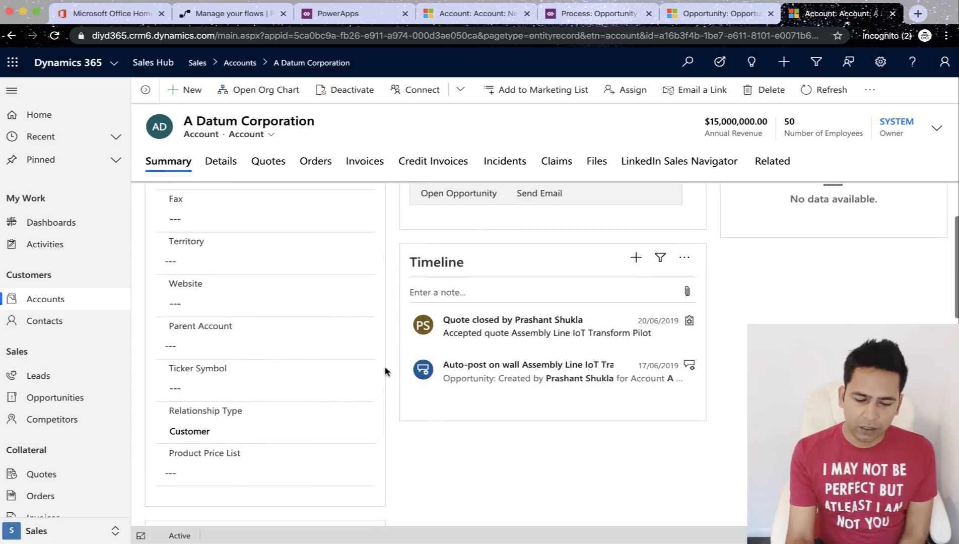
pyautogui.click(264, 286)
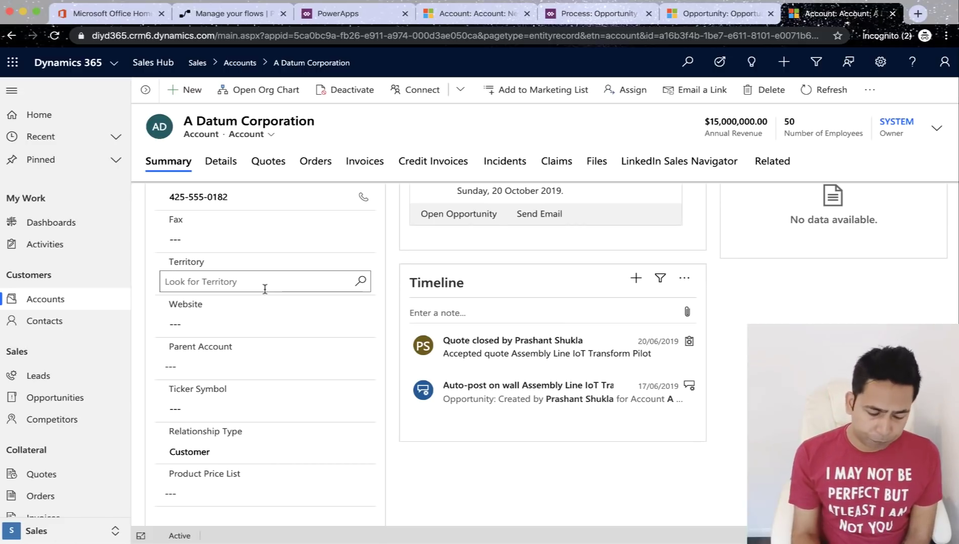
# Review the account's Redmond address with postal code 98052 and its Parent Account field
pyautogui.scroll(-3, 265, 288)
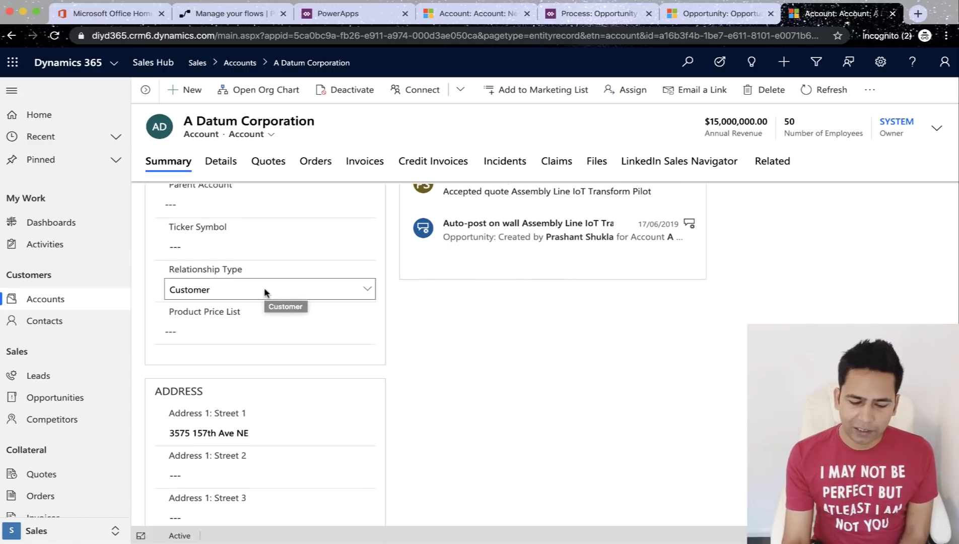
pyautogui.scroll(-4, 265, 290)
pyautogui.scroll(5, 266, 292)
pyautogui.scroll(1, 265, 294)
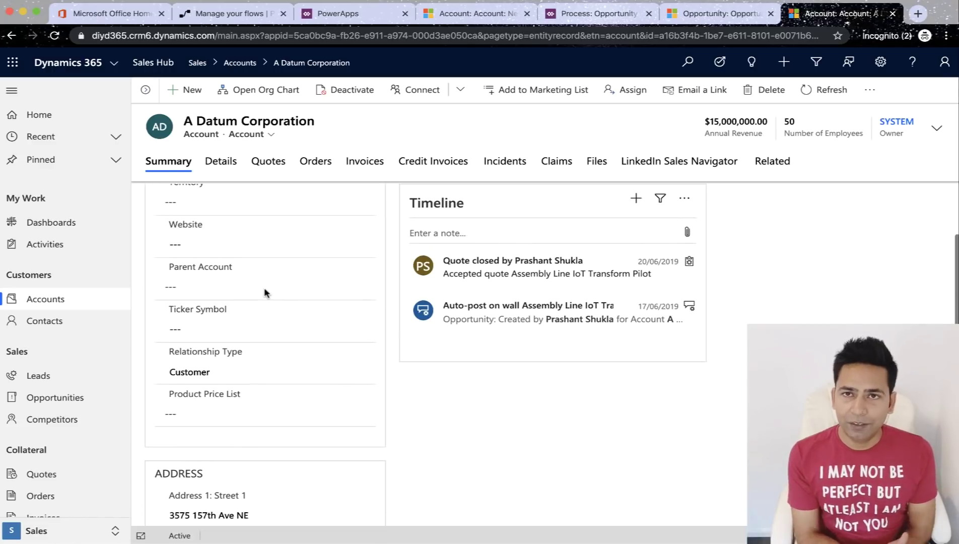
pyautogui.click(265, 286)
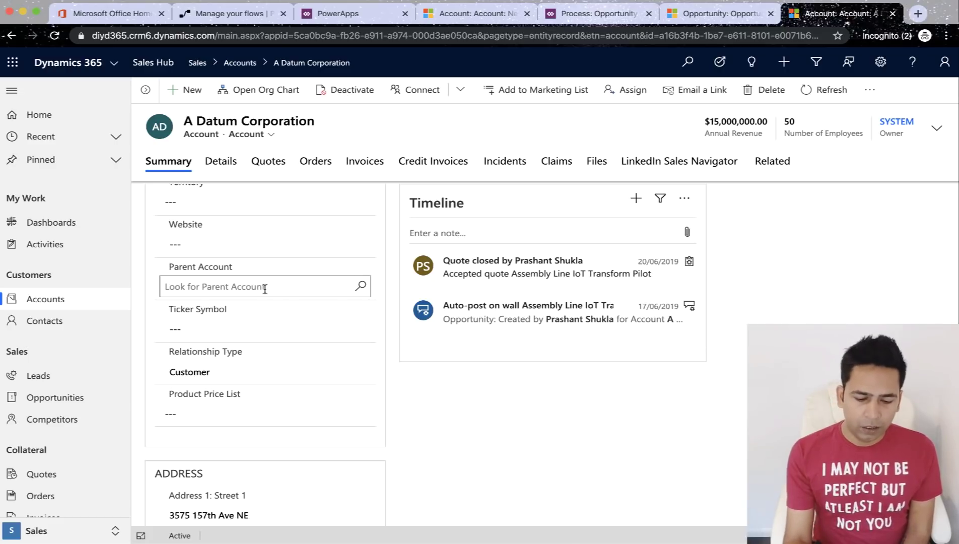
pyautogui.scroll(-3, 265, 289)
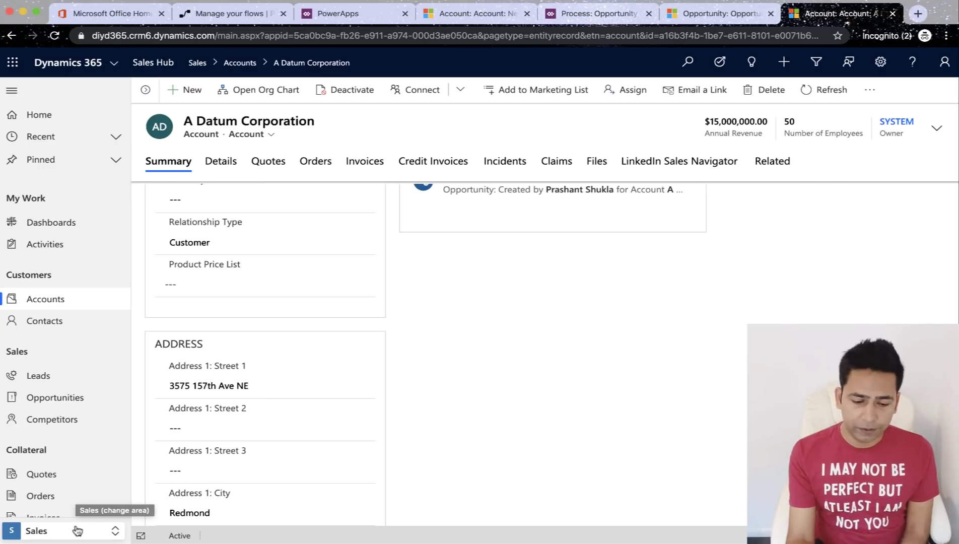
# Open the South East Queensland (SEQ) territory from Sales Territories in app settings
pyautogui.click(77, 531)
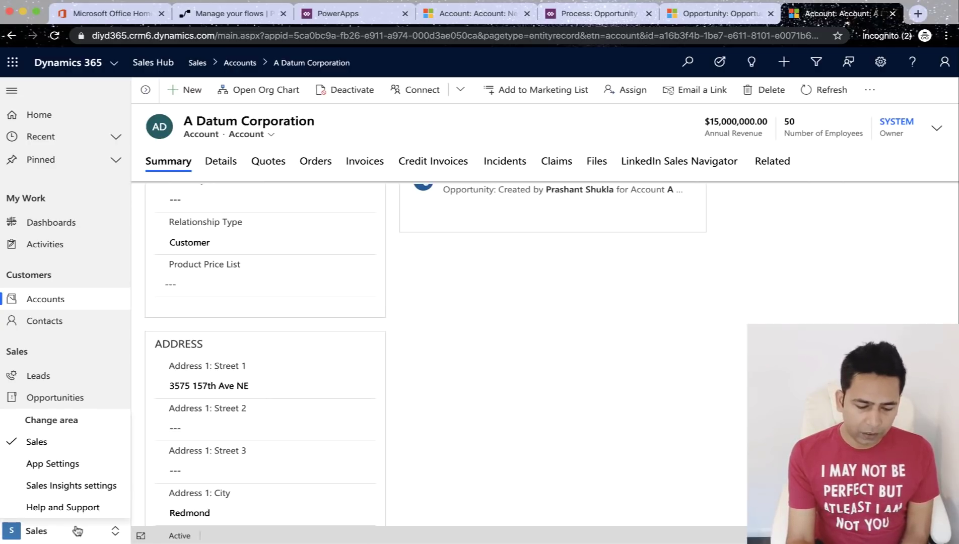
pyautogui.click(64, 464)
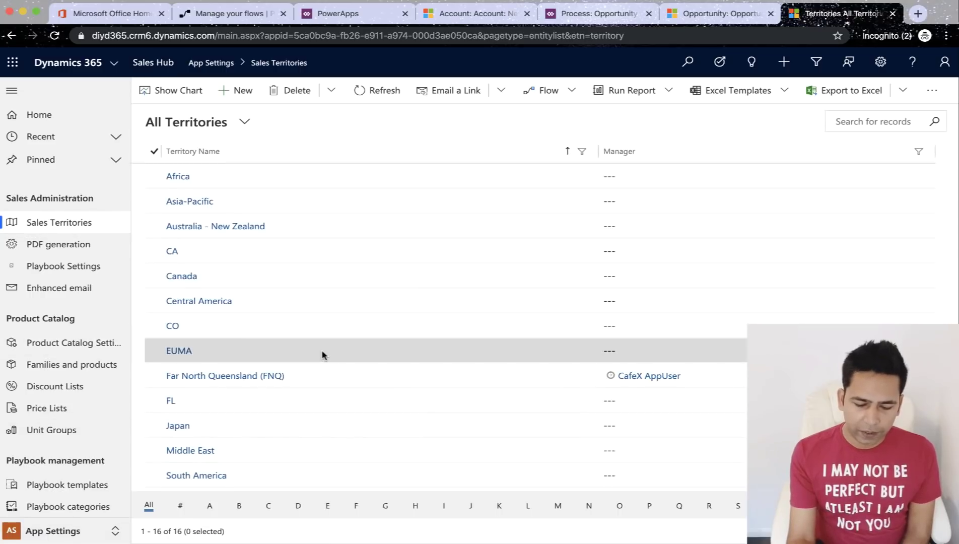
pyautogui.scroll(-2, 322, 355)
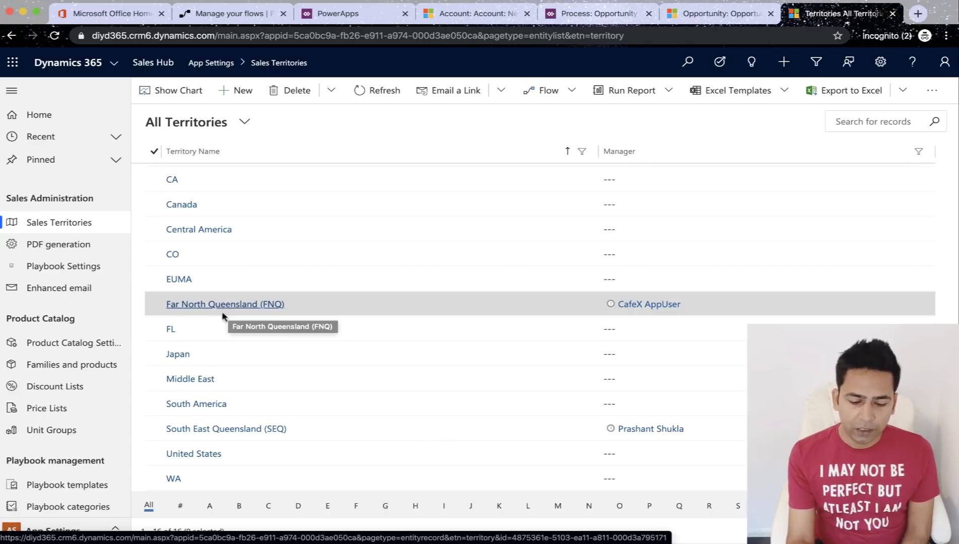
pyautogui.click(224, 429)
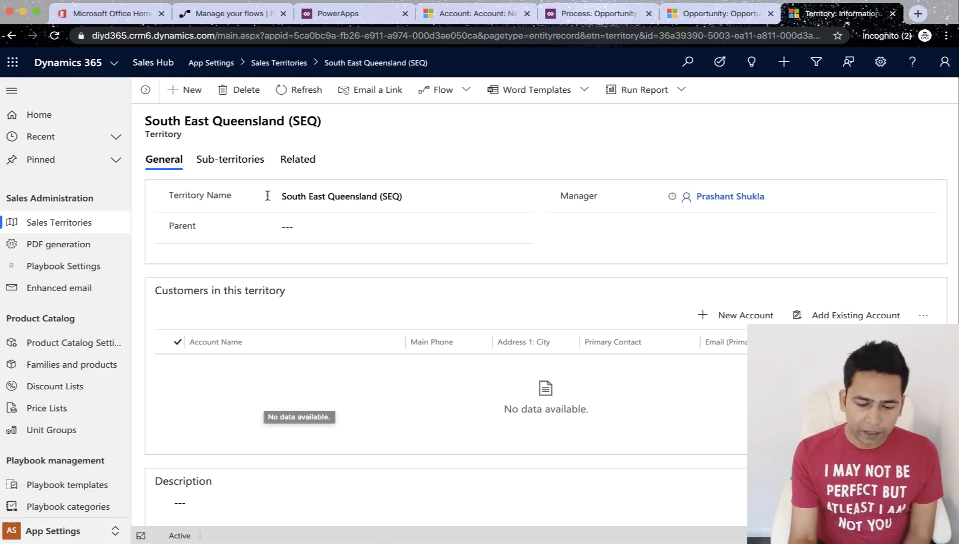
# Review SEQ's related postal codes, then return to its General details
pyautogui.click(300, 160)
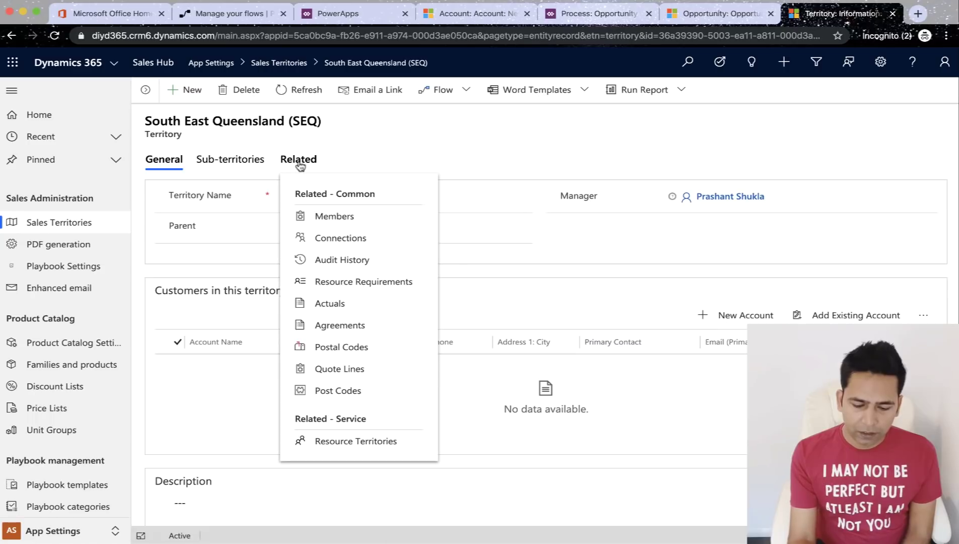
pyautogui.click(335, 345)
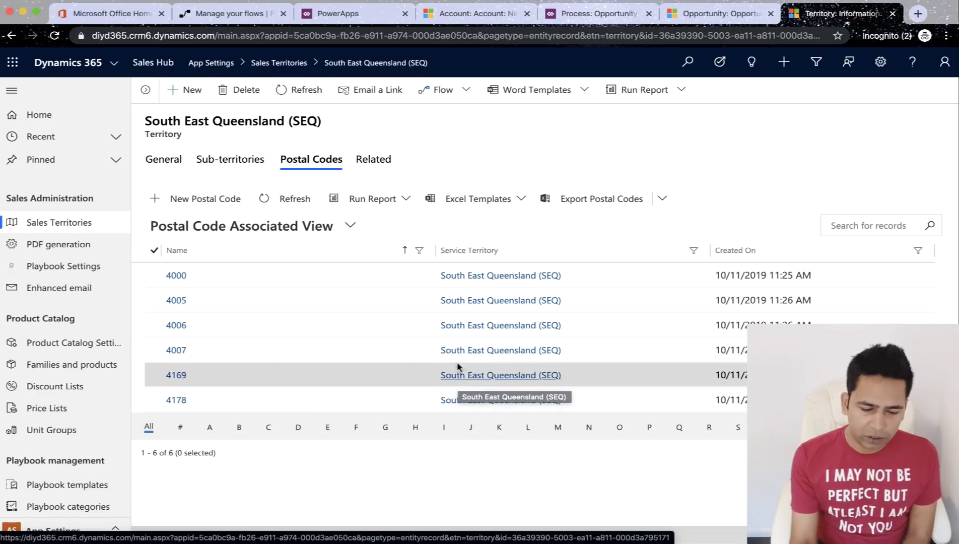
pyautogui.click(165, 160)
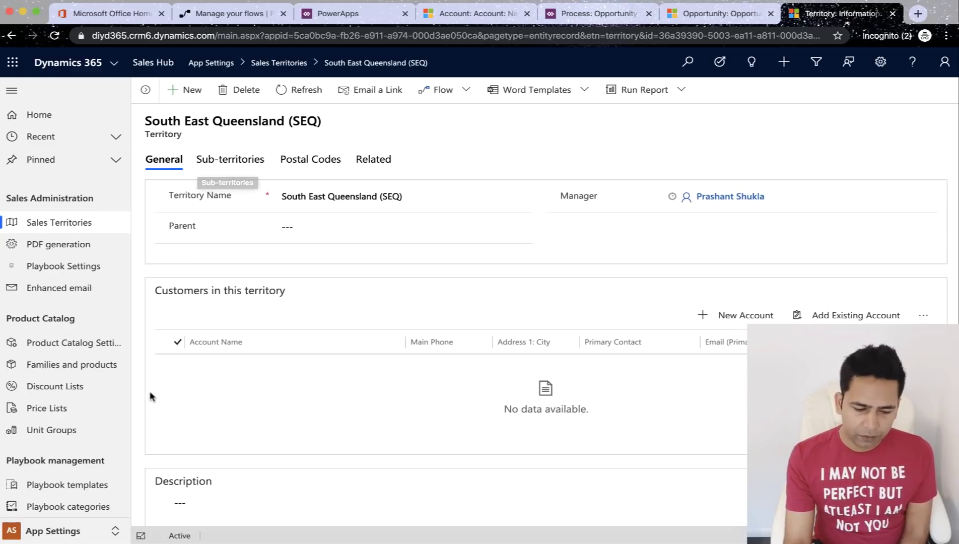
# Reopen A Datum Corporation from Recent to confirm postal code 98052, then go back to Power Automate
pyautogui.click(63, 144)
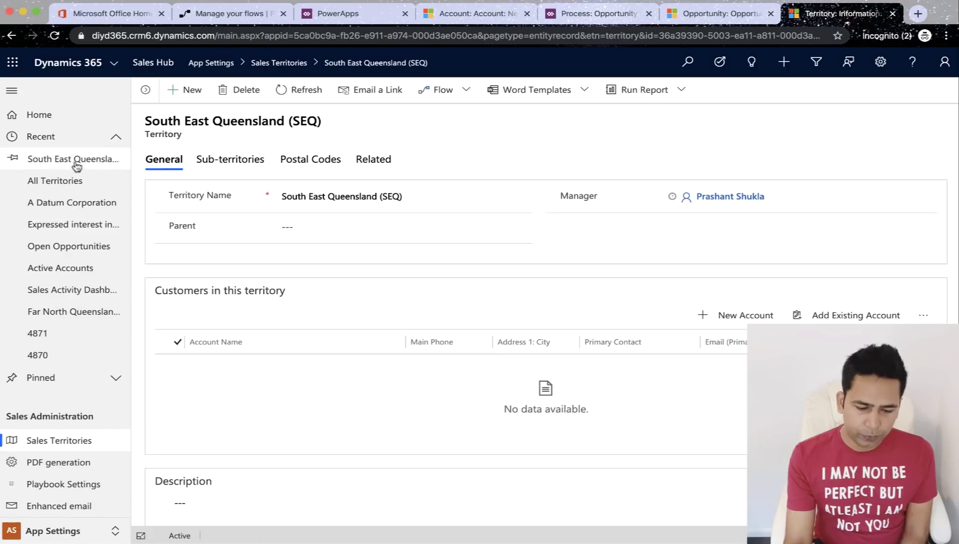
pyautogui.click(76, 207)
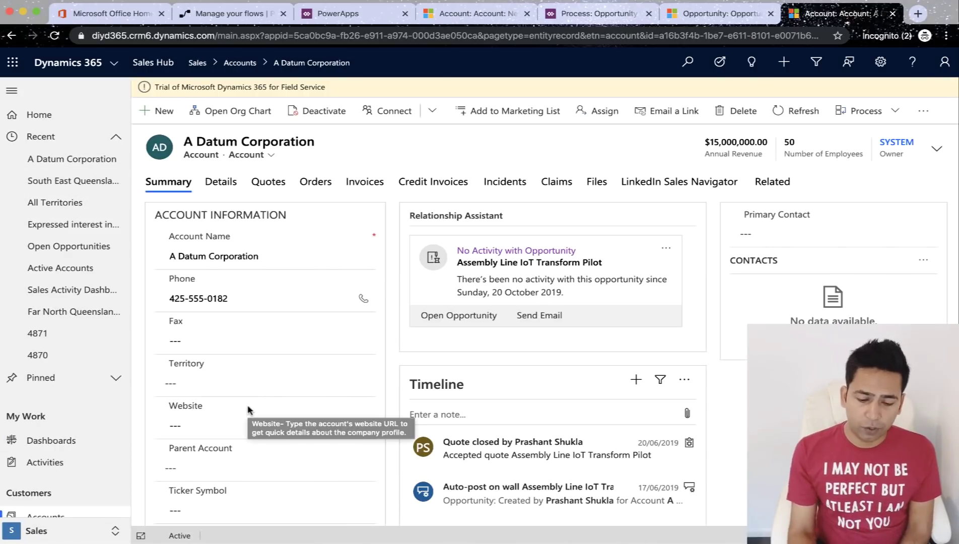
pyautogui.scroll(-10, 247, 404)
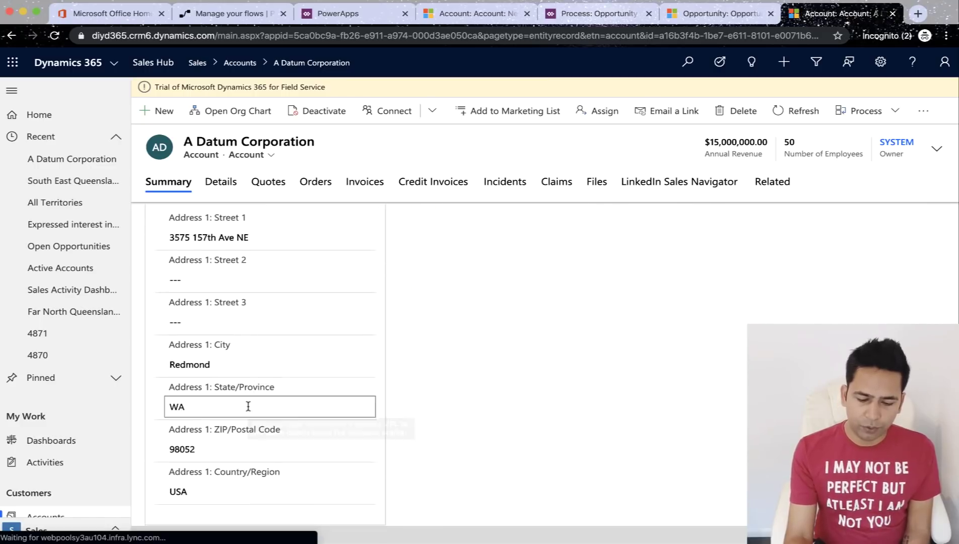
pyautogui.scroll(-1, 248, 405)
pyautogui.click(202, 370)
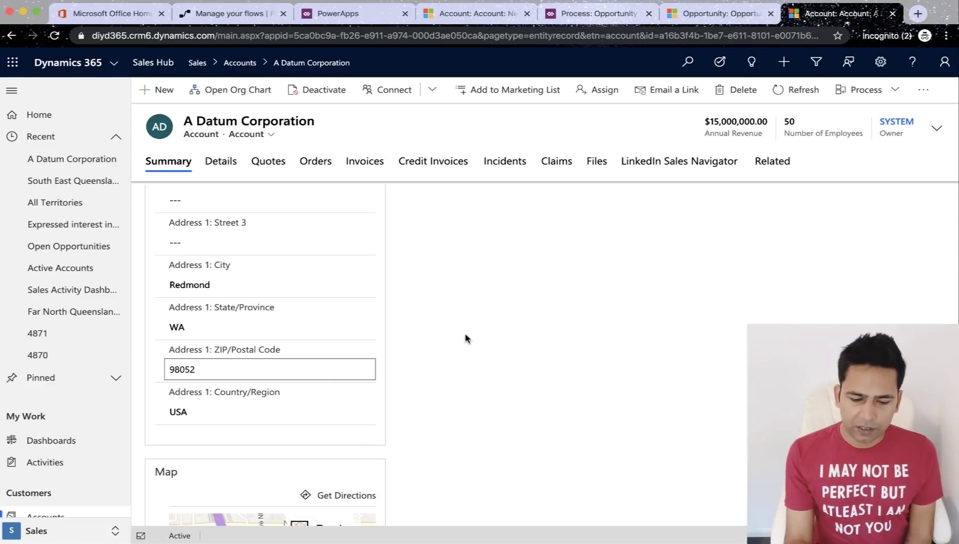
pyautogui.click(226, 14)
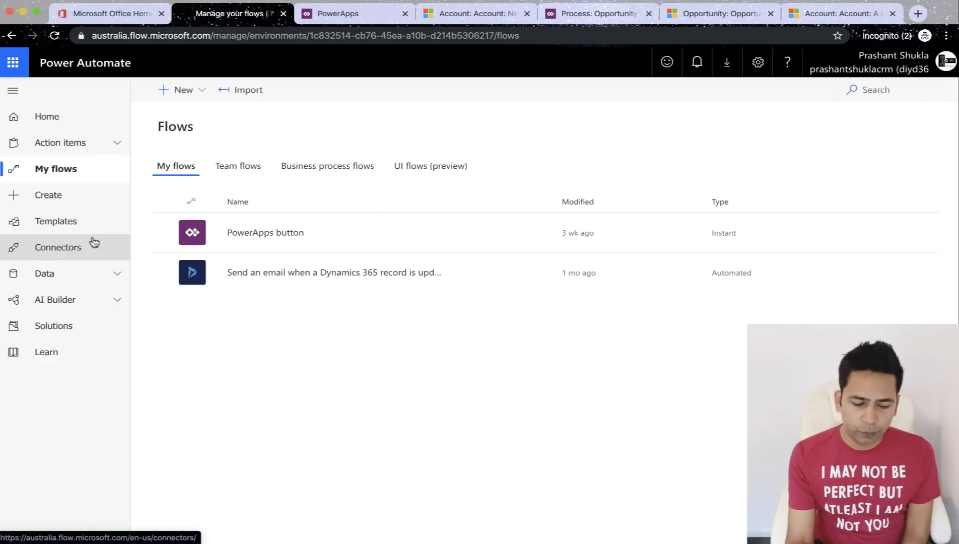
# Open Alpine Timber House from the PowerApps Account entity data to see its empty Territory, then close it
pyautogui.click(78, 280)
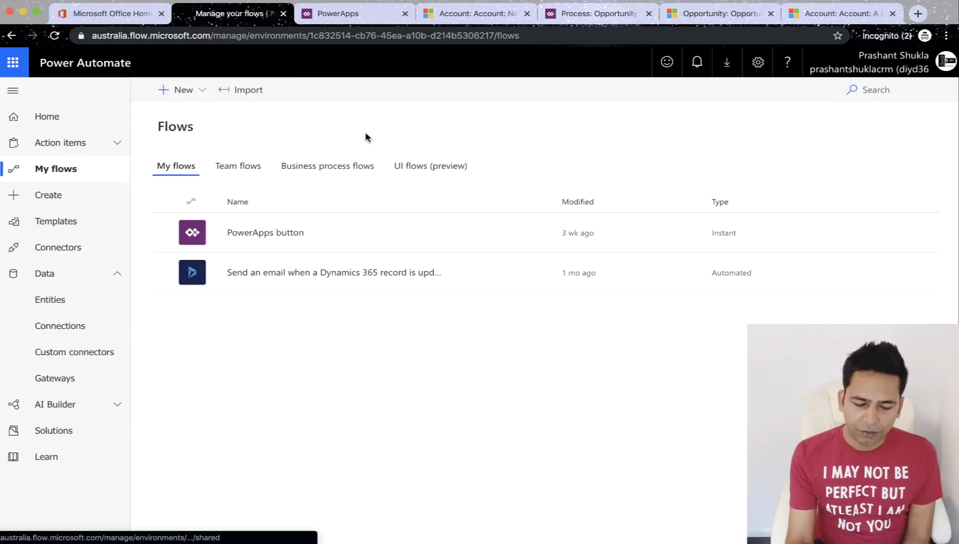
pyautogui.click(356, 14)
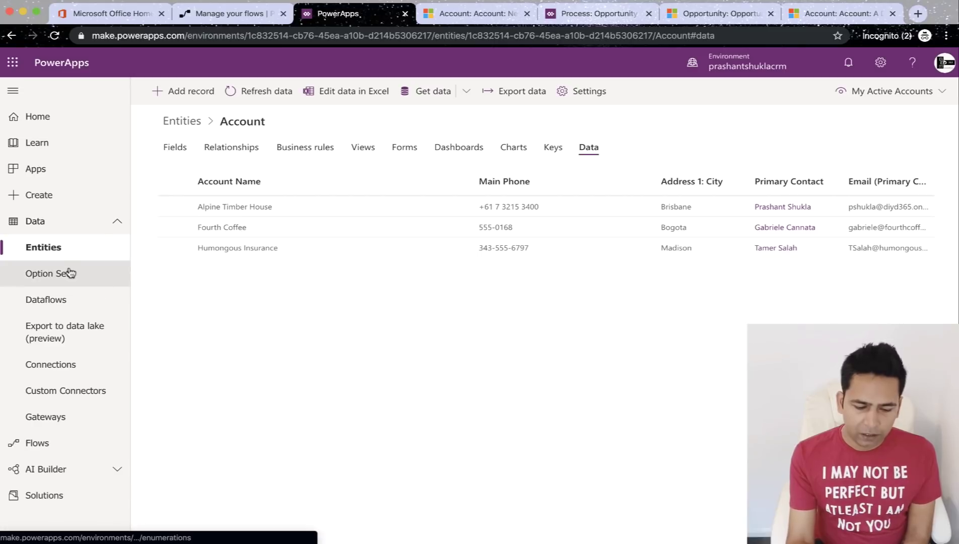
pyautogui.click(55, 252)
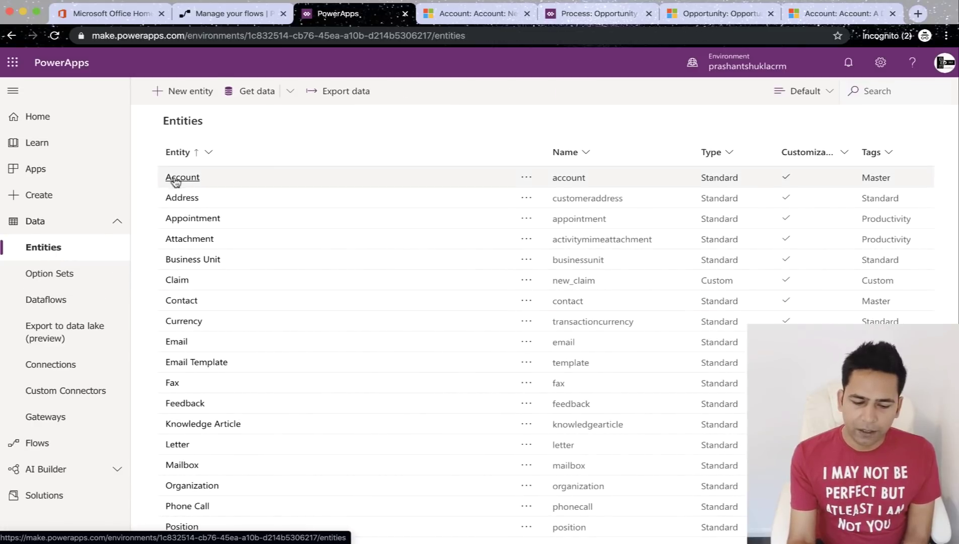
pyautogui.click(196, 179)
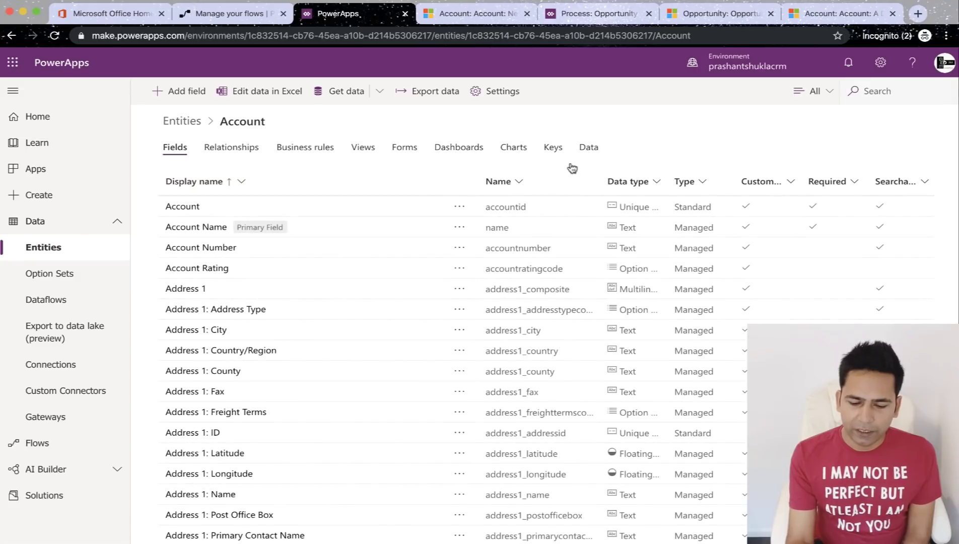
pyautogui.click(590, 149)
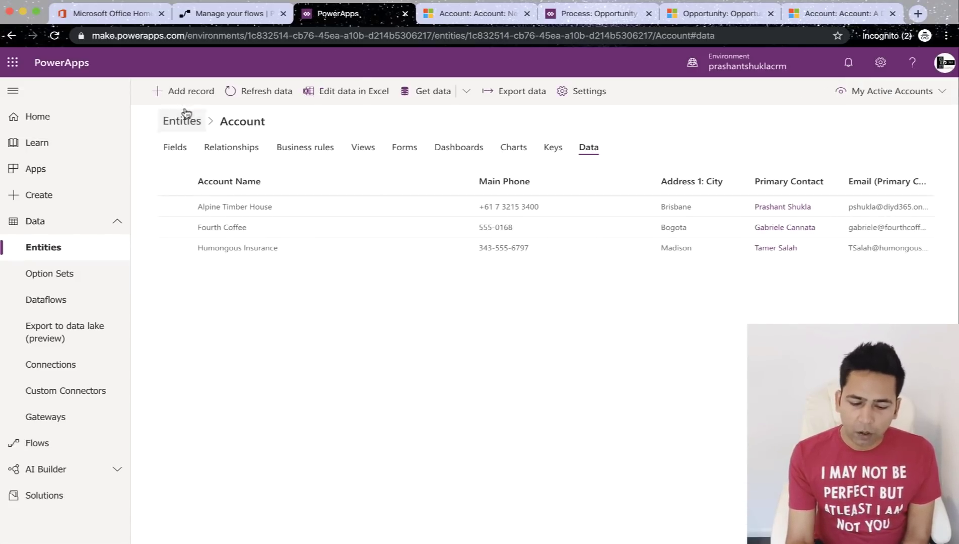
pyautogui.click(303, 209)
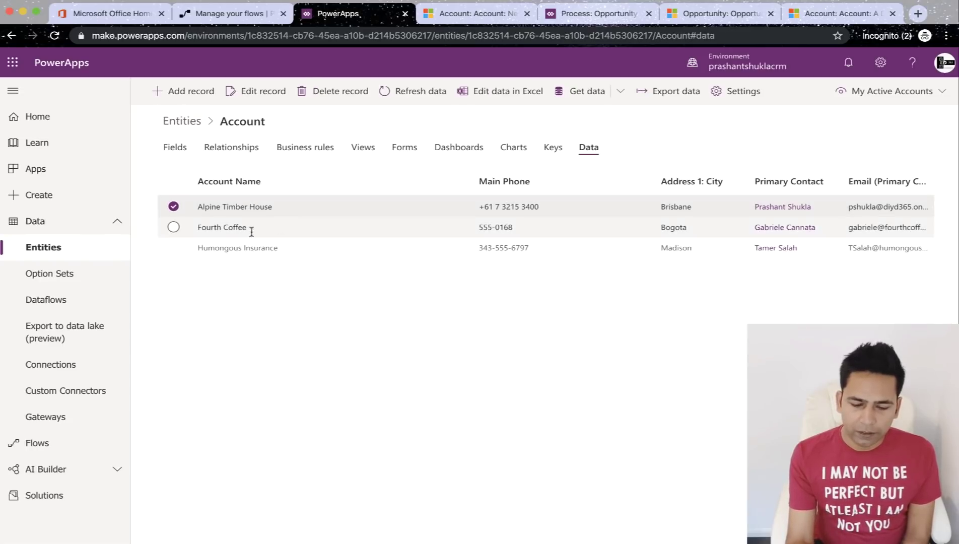
pyautogui.click(253, 93)
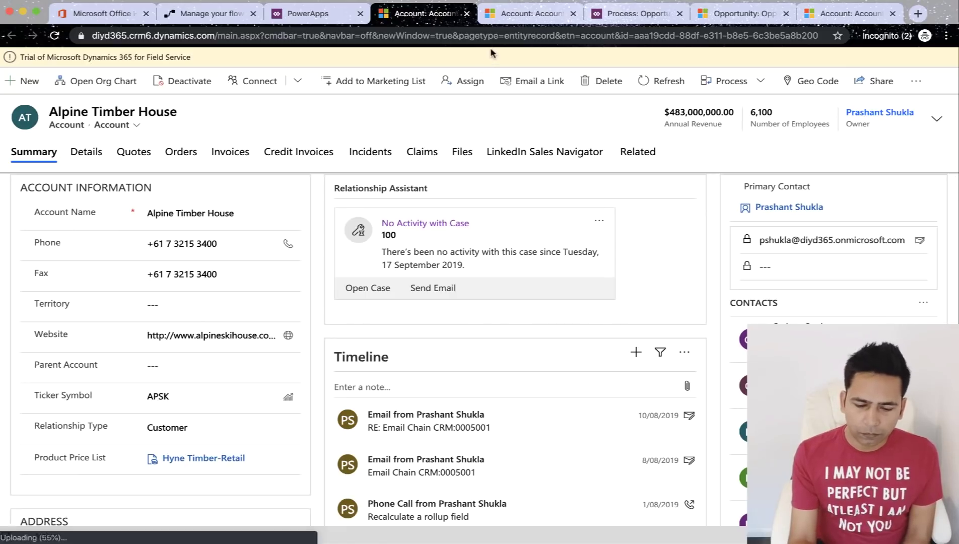
pyautogui.click(467, 14)
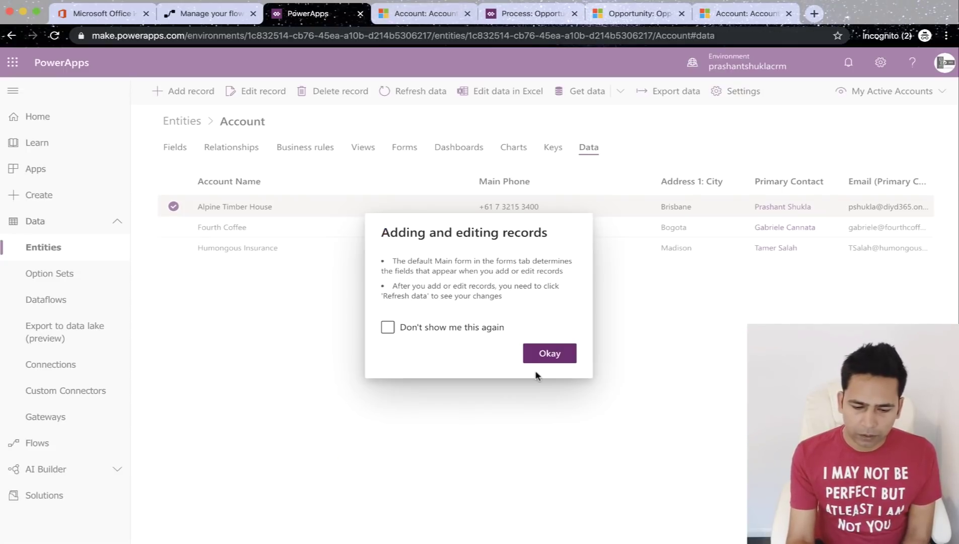
pyautogui.click(549, 353)
# Return to the Power Automate flows list and bring up the New flow options
pyautogui.click(231, 13)
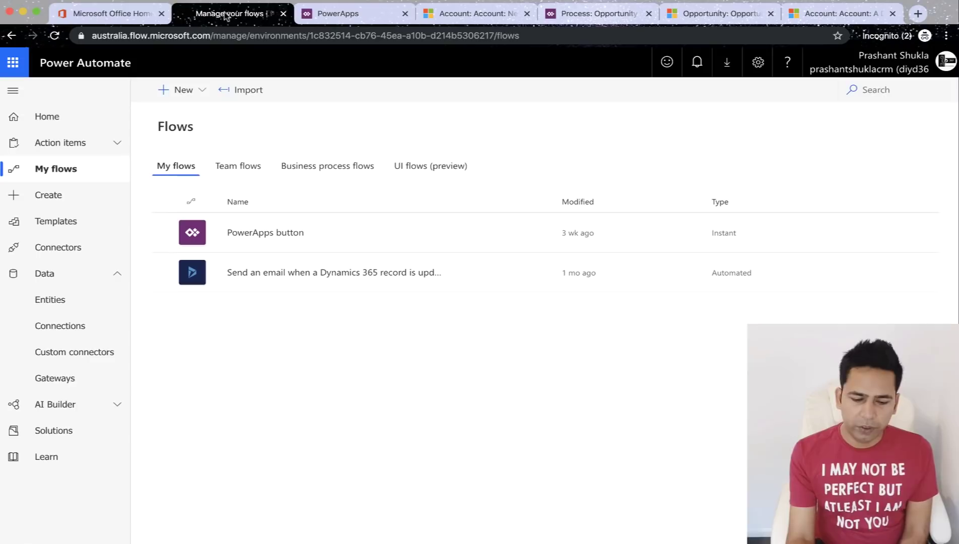
pyautogui.click(184, 90)
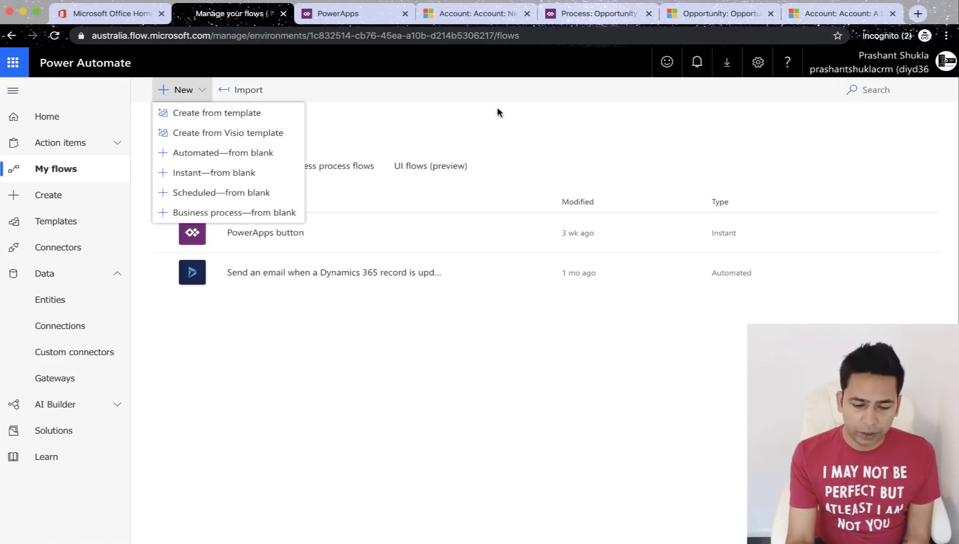
# Start an automated flow from blank named 'Assign Territory'
pyautogui.click(250, 153)
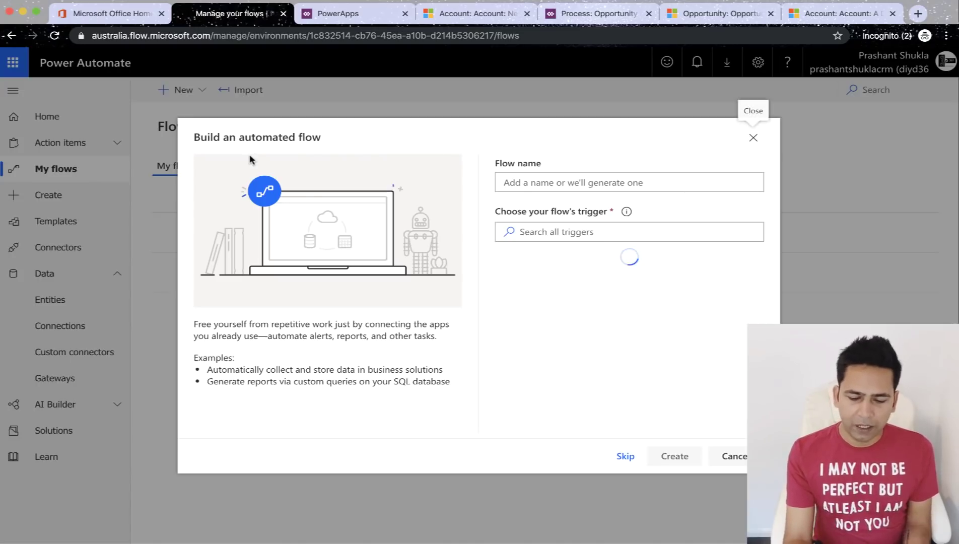
pyautogui.click(559, 180)
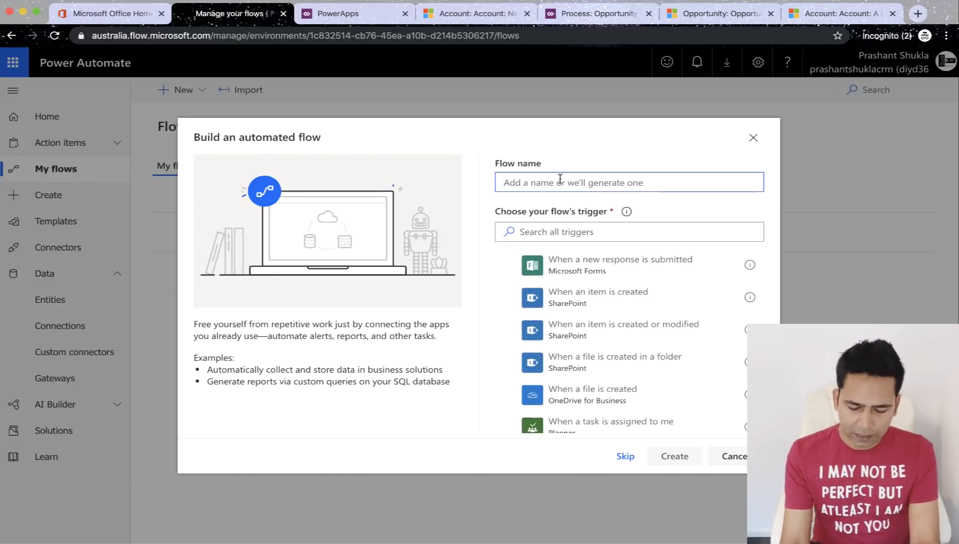
pyautogui.write('Assign ')
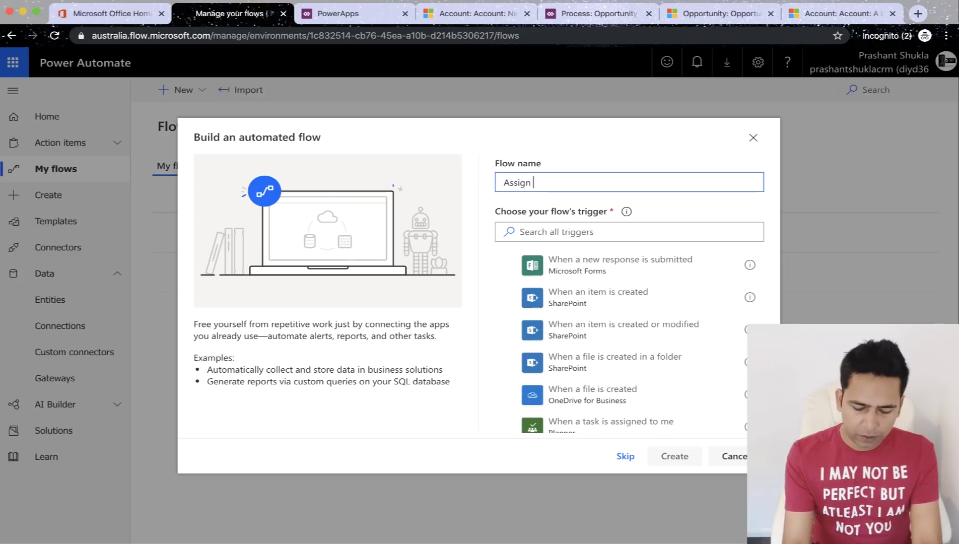
pyautogui.write('Territor')
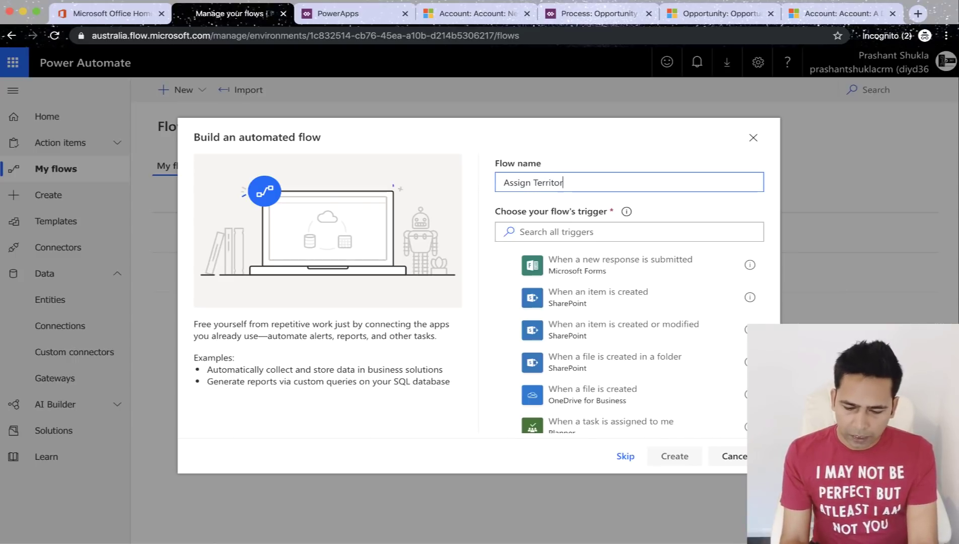
pyautogui.write('y')
# Choose the Common Data Service 'When a record is created' trigger and create the flow
pyautogui.click(559, 230)
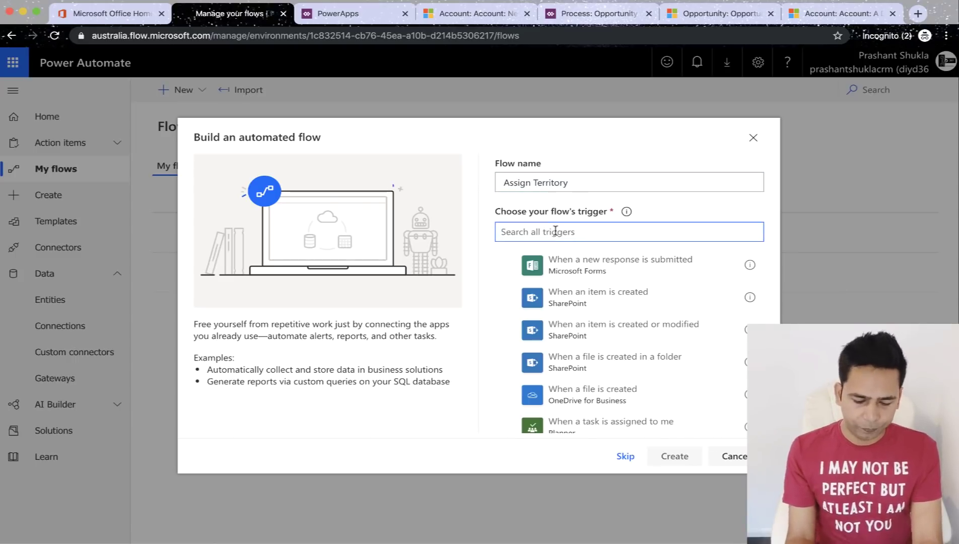
pyautogui.write('record')
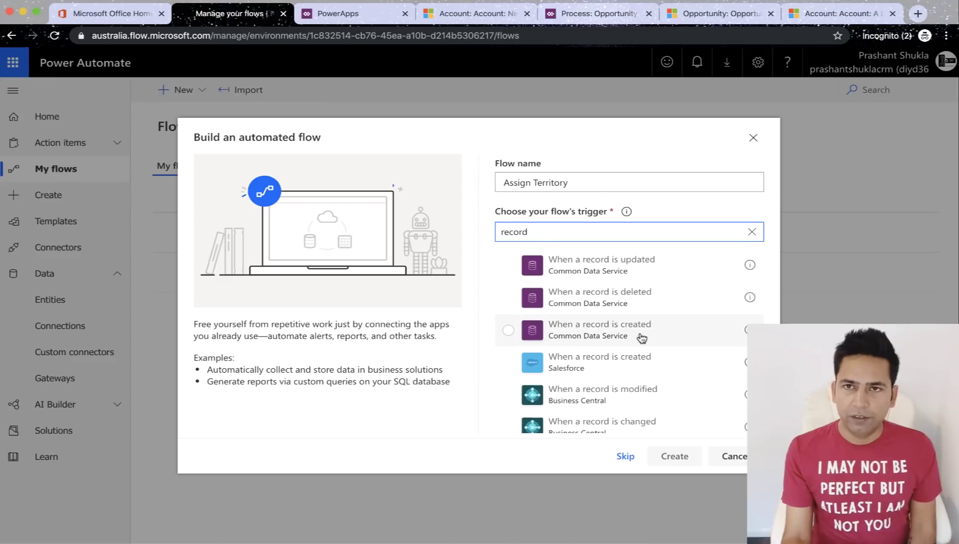
pyautogui.click(641, 337)
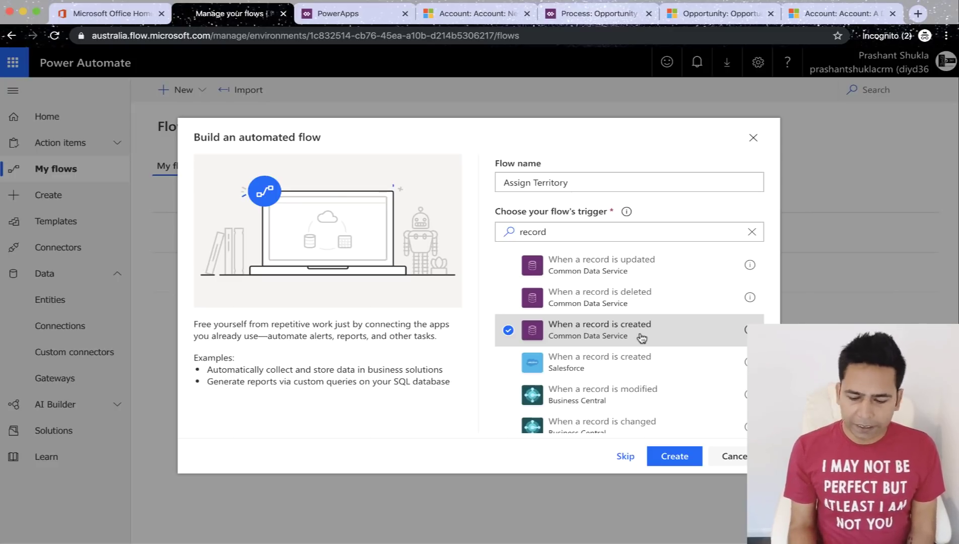
pyautogui.scroll(-5, 641, 337)
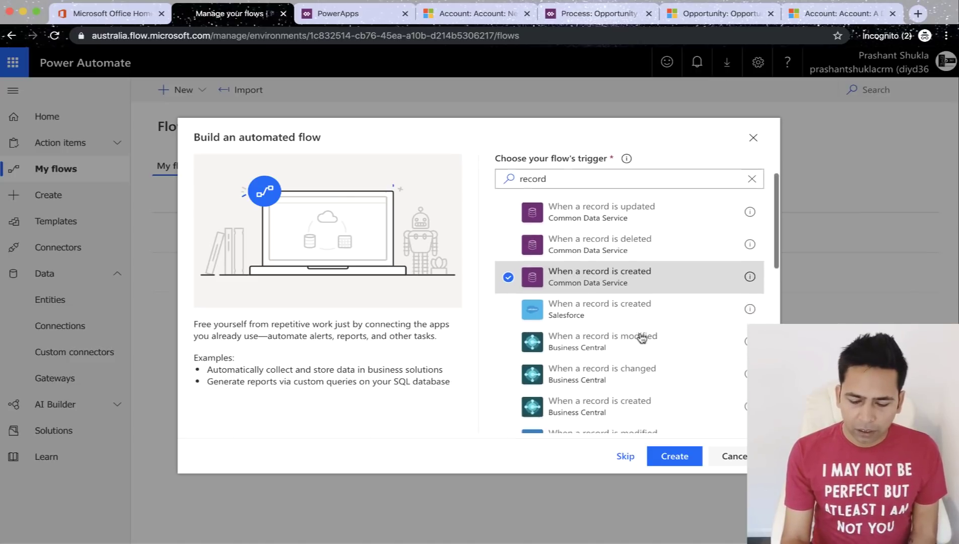
pyautogui.scroll(1, 641, 337)
pyautogui.scroll(-1, 641, 338)
pyautogui.scroll(1, 641, 338)
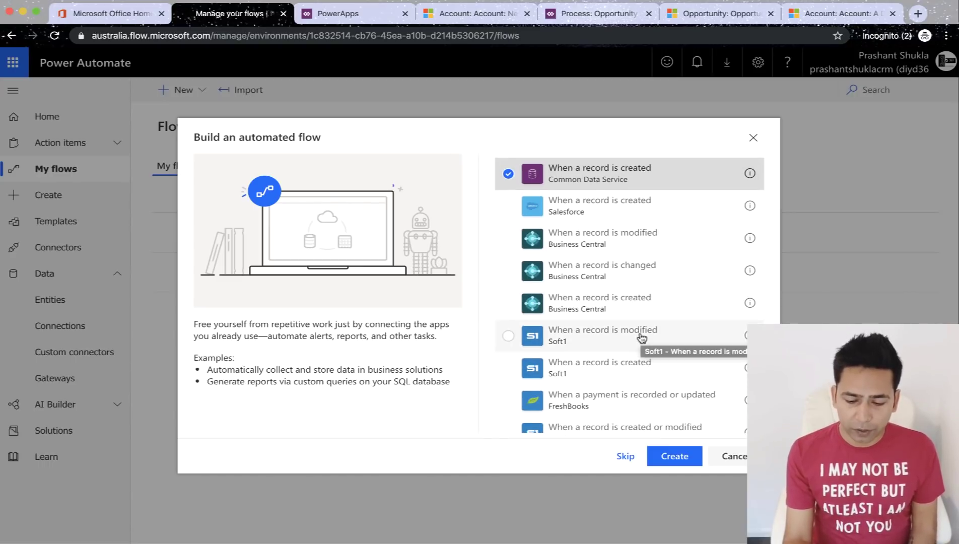
pyautogui.scroll(4, 641, 338)
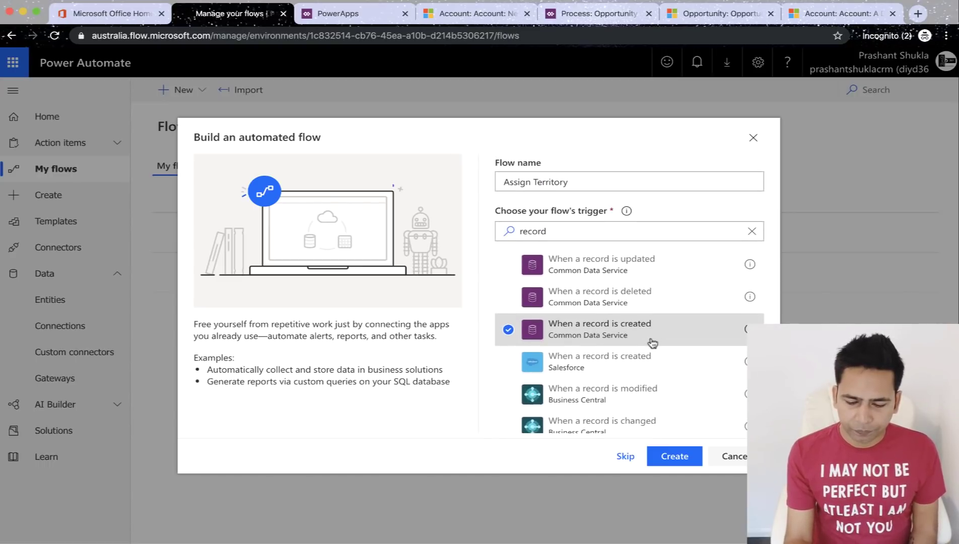
pyautogui.click(675, 456)
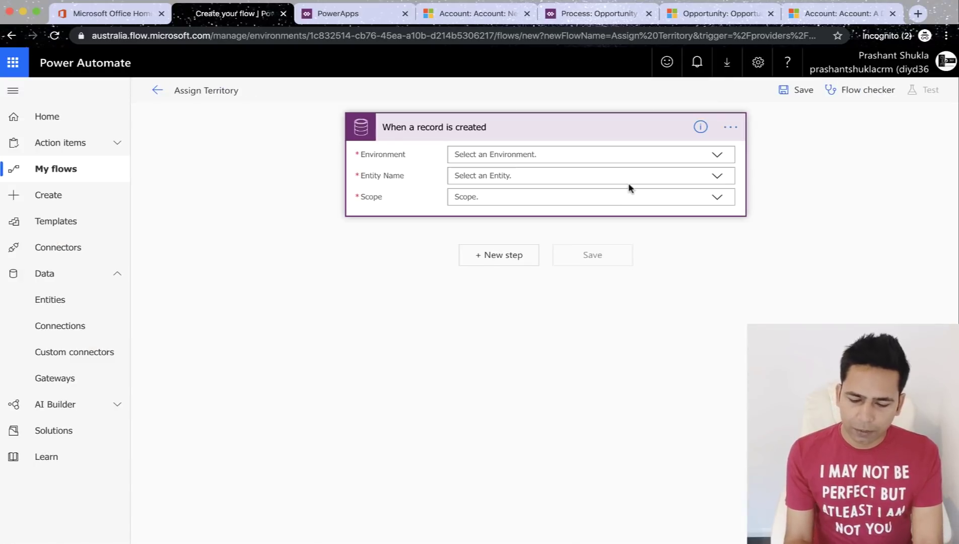
# Set the record-created trigger to environment diyd365, entity Accounts and scope Organization
pyautogui.click(634, 154)
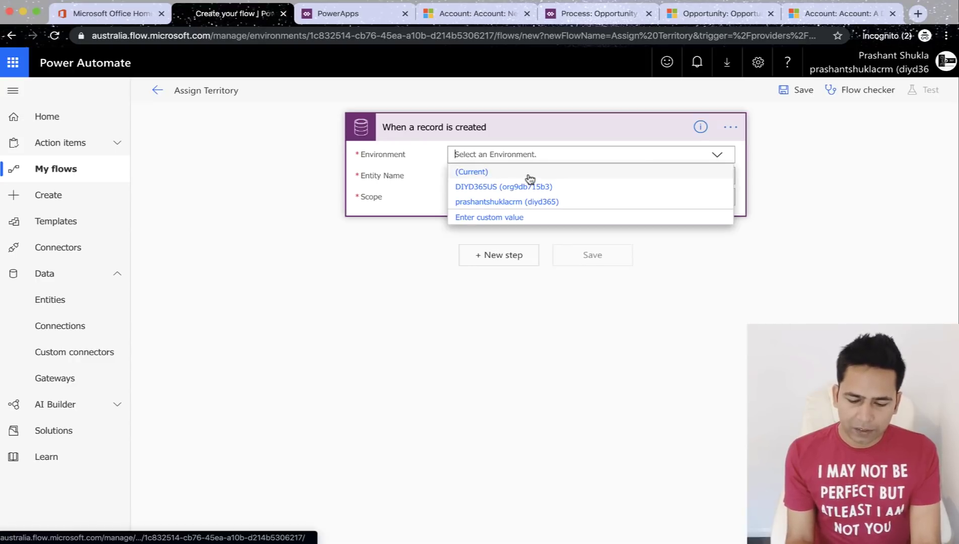
pyautogui.click(511, 202)
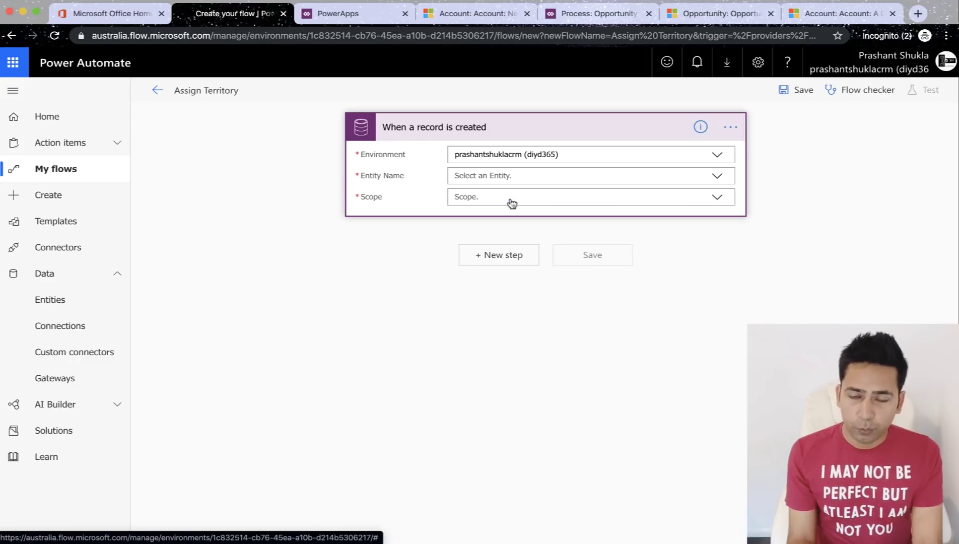
pyautogui.click(554, 179)
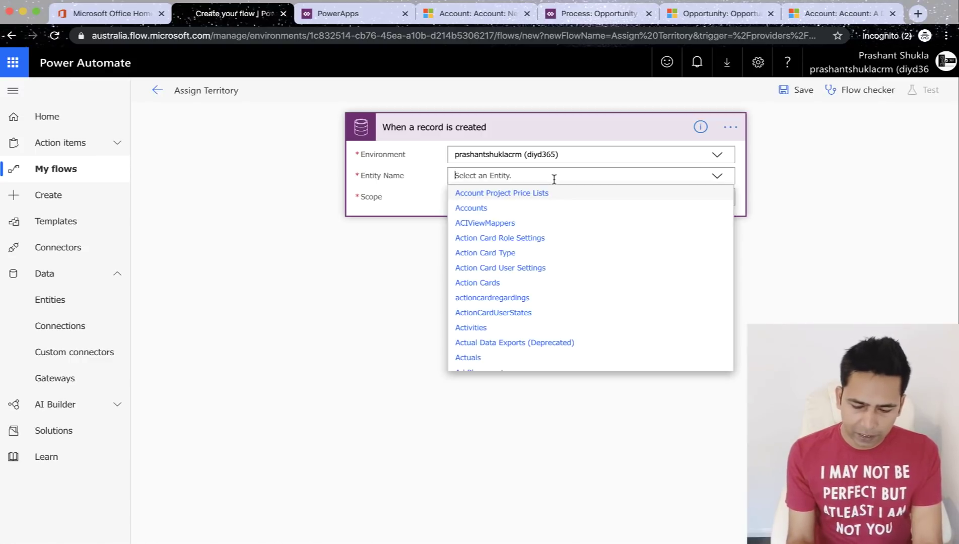
pyautogui.click(497, 215)
pyautogui.click(473, 199)
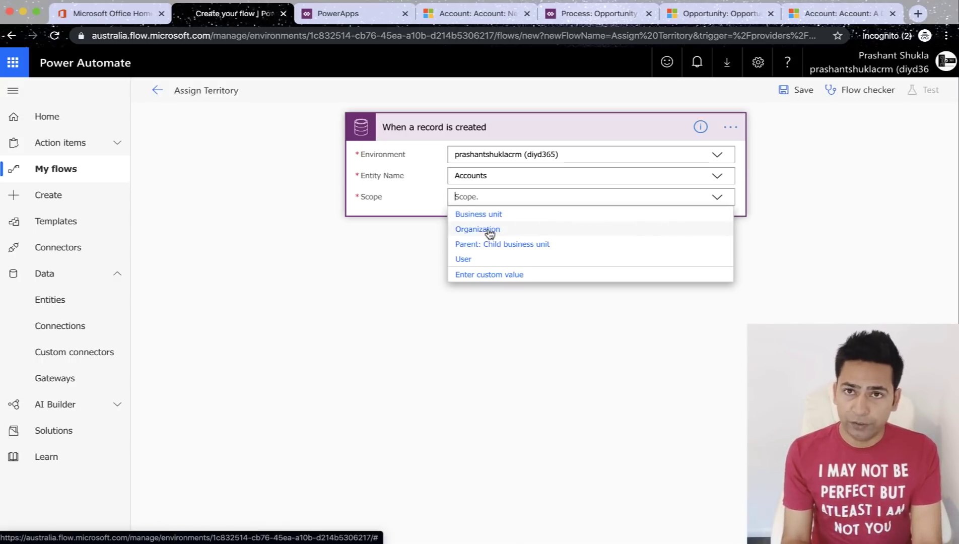
pyautogui.click(489, 232)
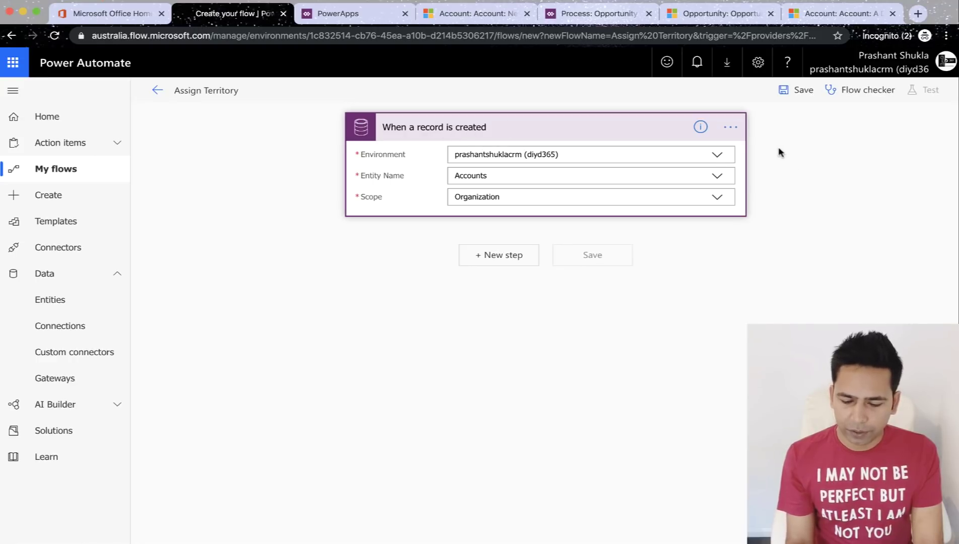
# Rename the trigger to 'when a customer is created' and add a new step beneath it
pyautogui.click(731, 127)
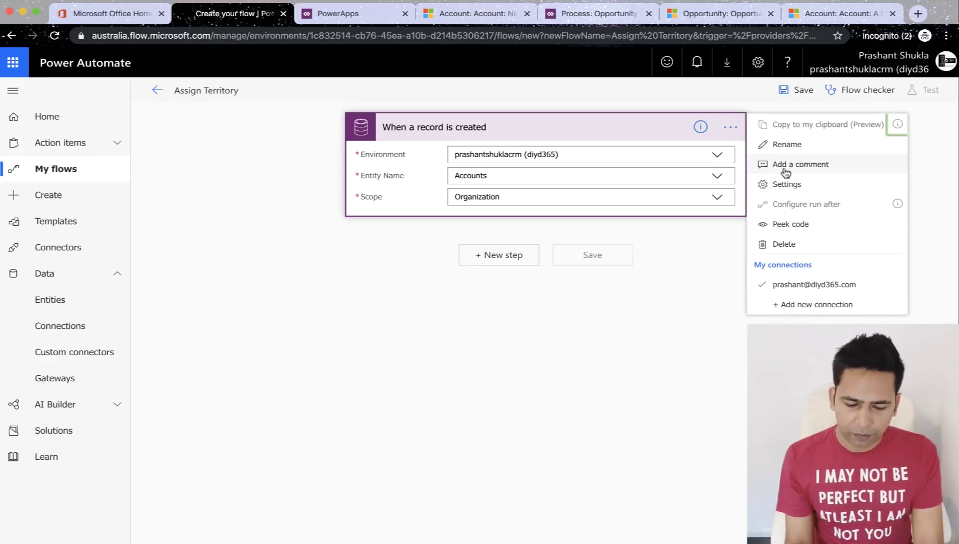
pyautogui.click(787, 145)
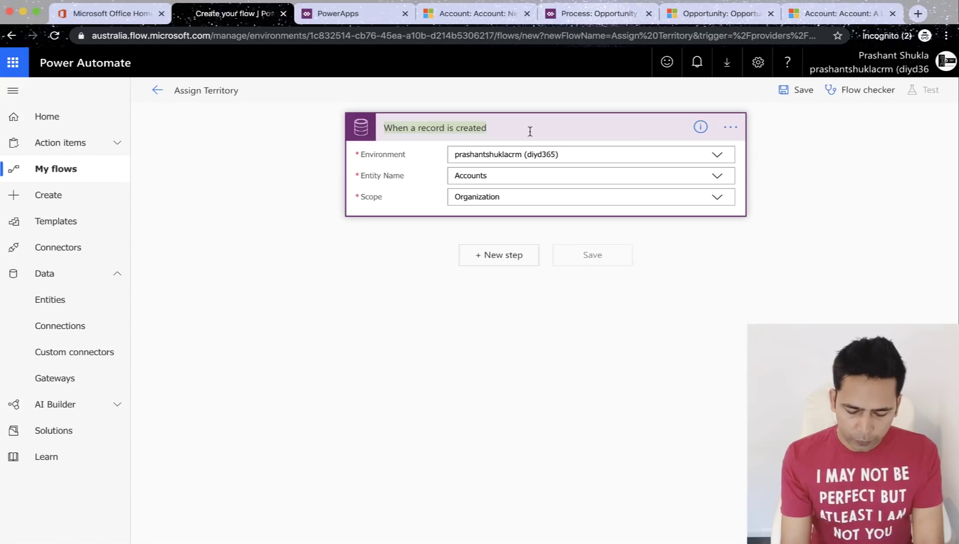
pyautogui.write('when a ')
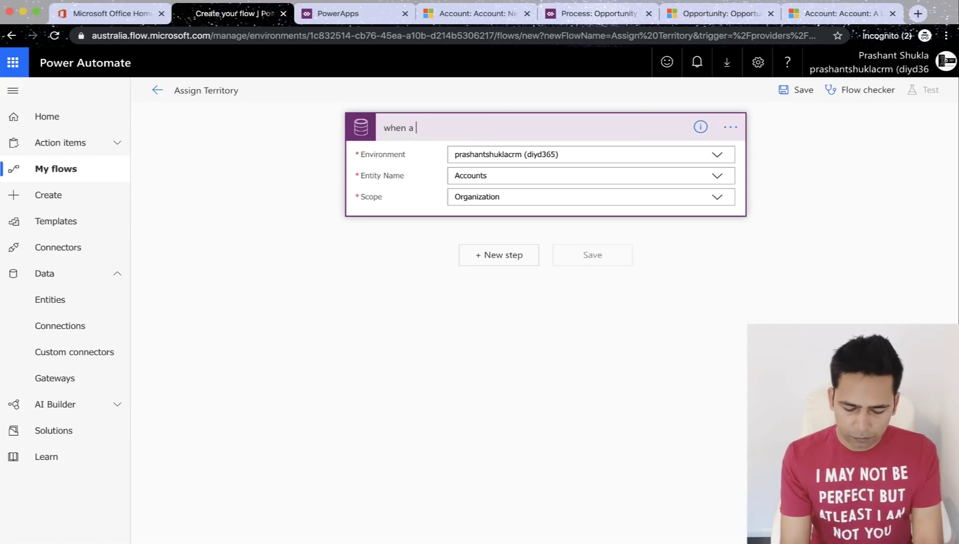
pyautogui.write('custome')
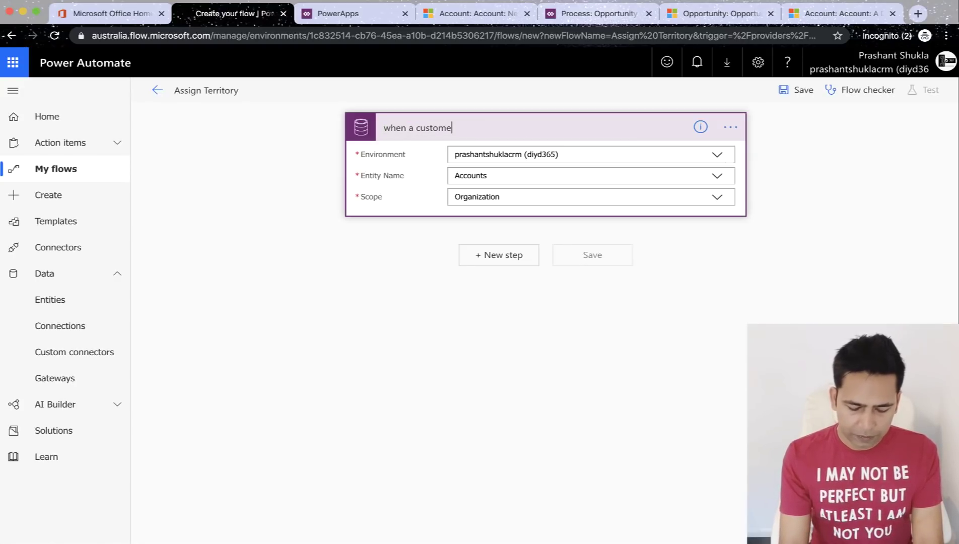
pyautogui.write('r is created')
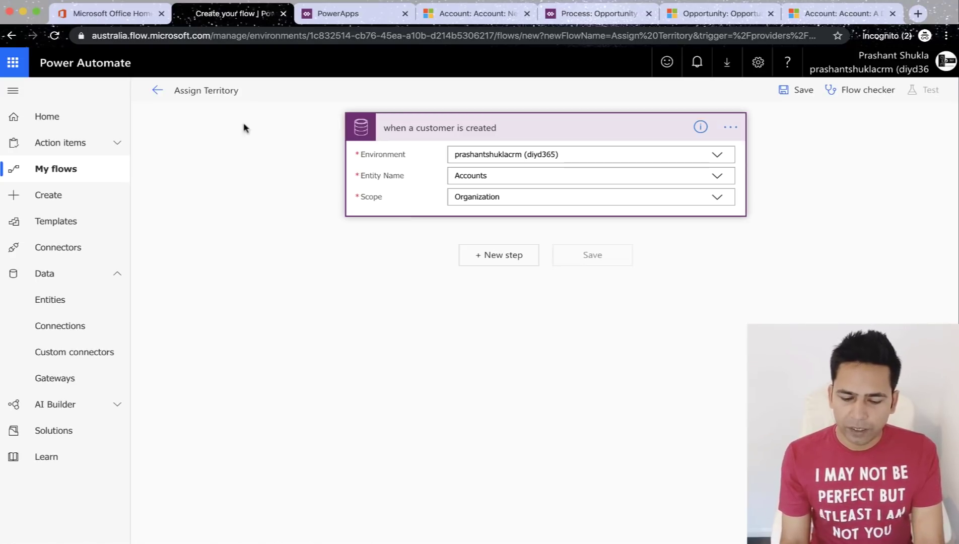
pyautogui.click(400, 125)
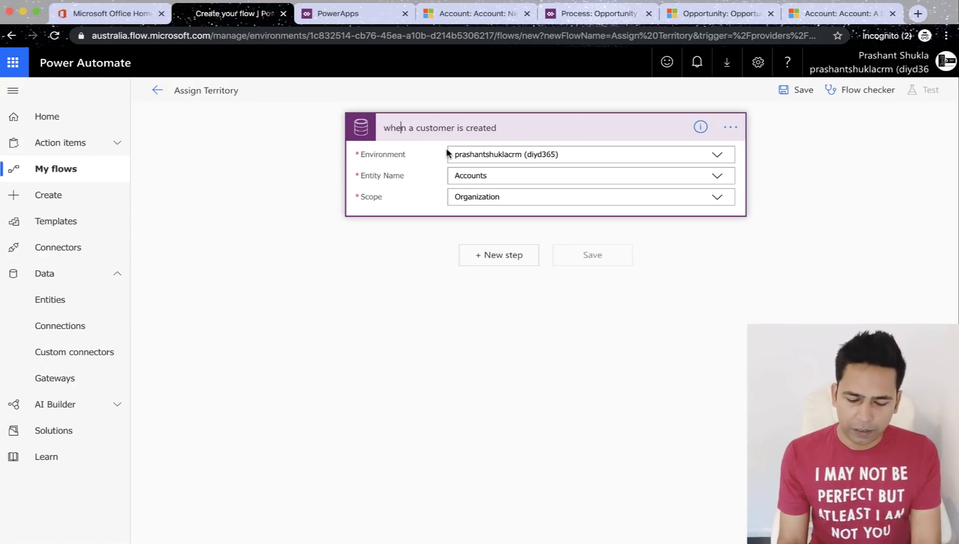
pyautogui.click(497, 257)
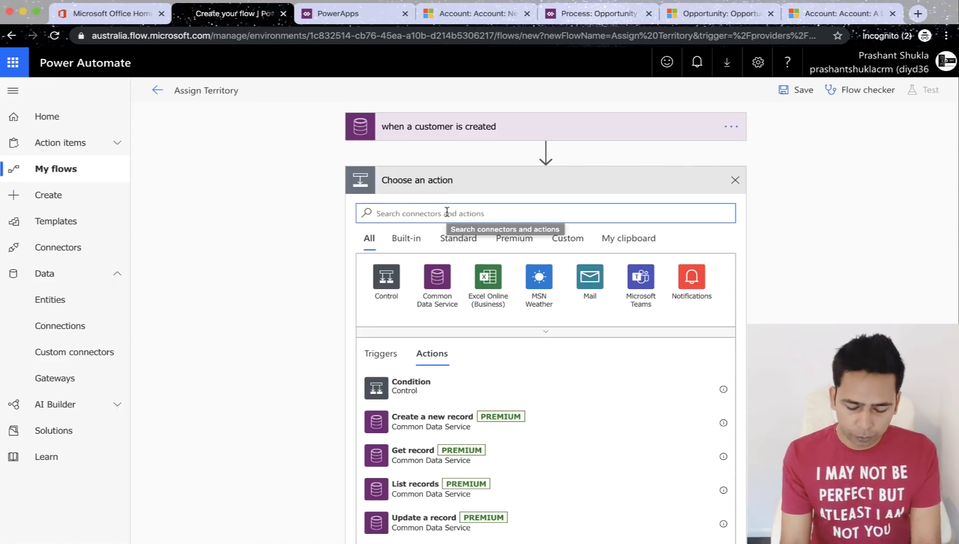
# Add a List records action on Postal Codes in diyd365 and show its advanced options
pyautogui.write('list')
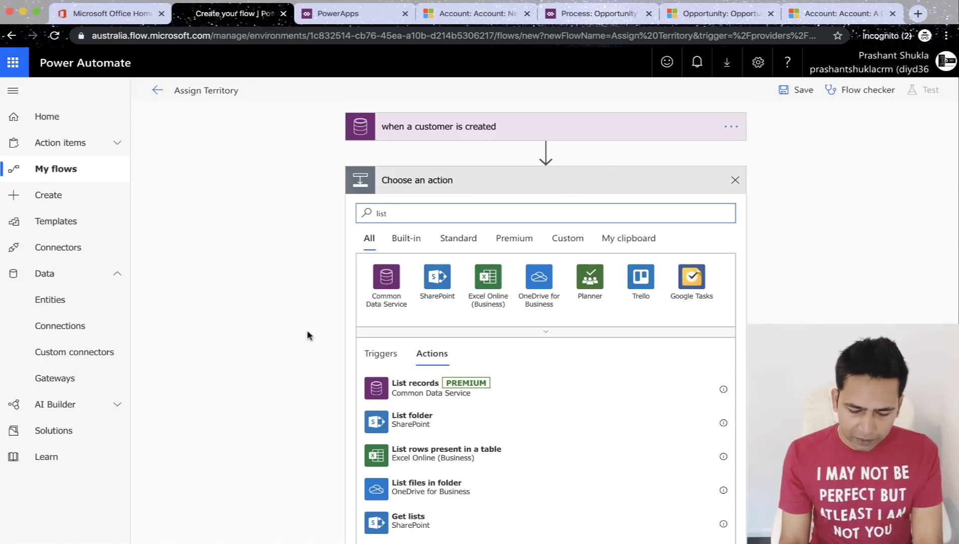
pyautogui.click(406, 388)
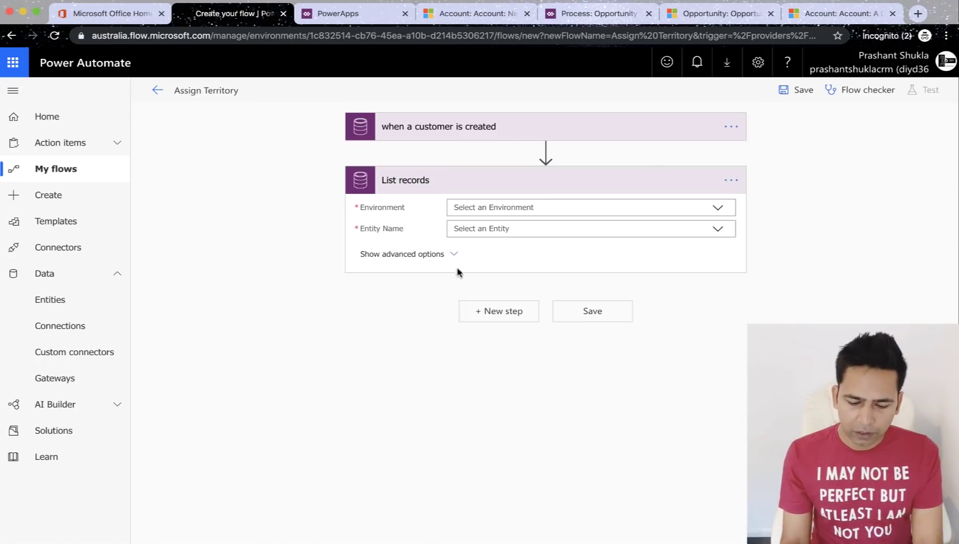
pyautogui.click(516, 208)
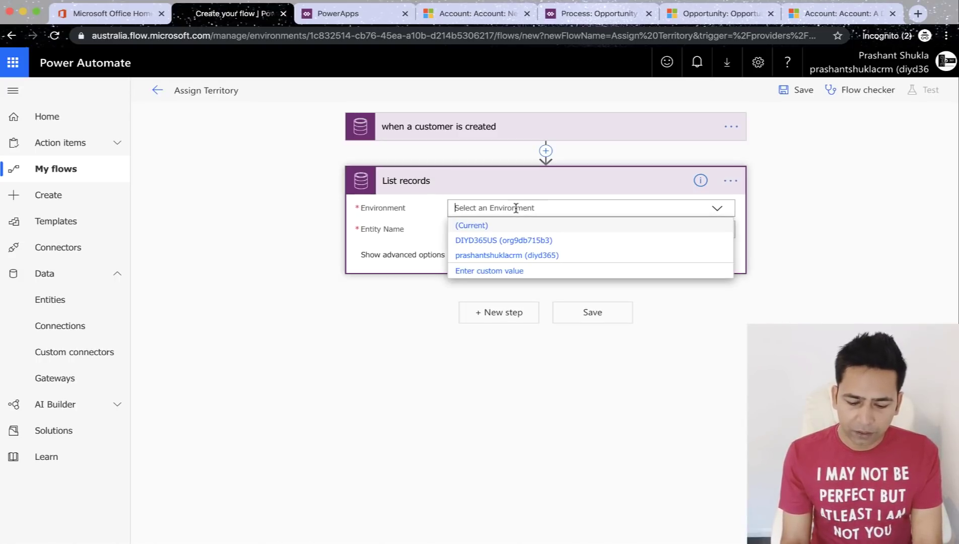
pyautogui.click(505, 256)
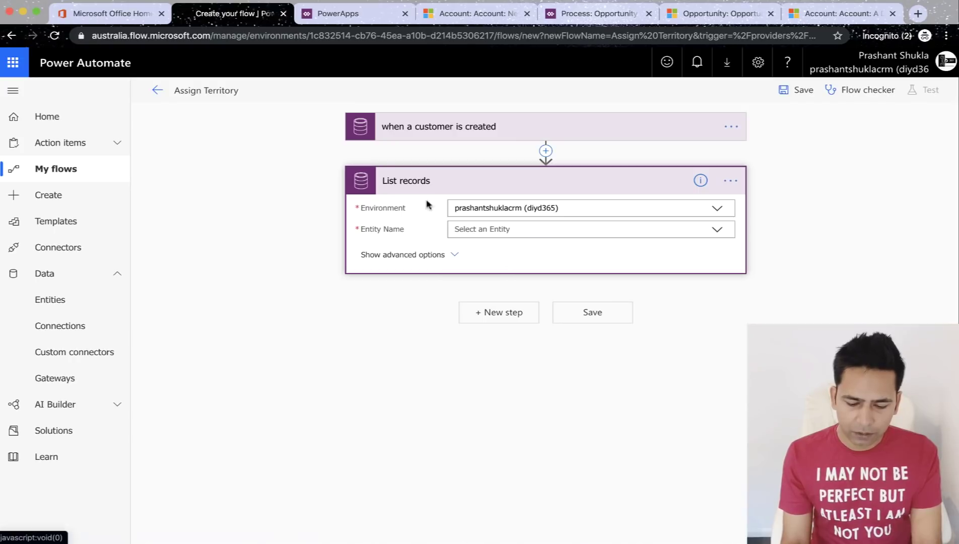
pyautogui.click(491, 234)
pyautogui.write('posta')
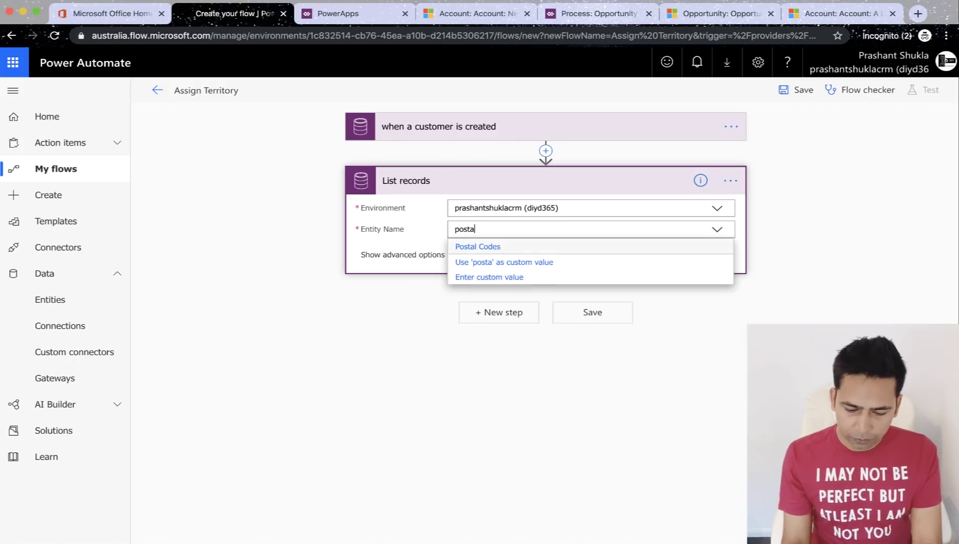
pyautogui.click(478, 248)
pyautogui.click(428, 256)
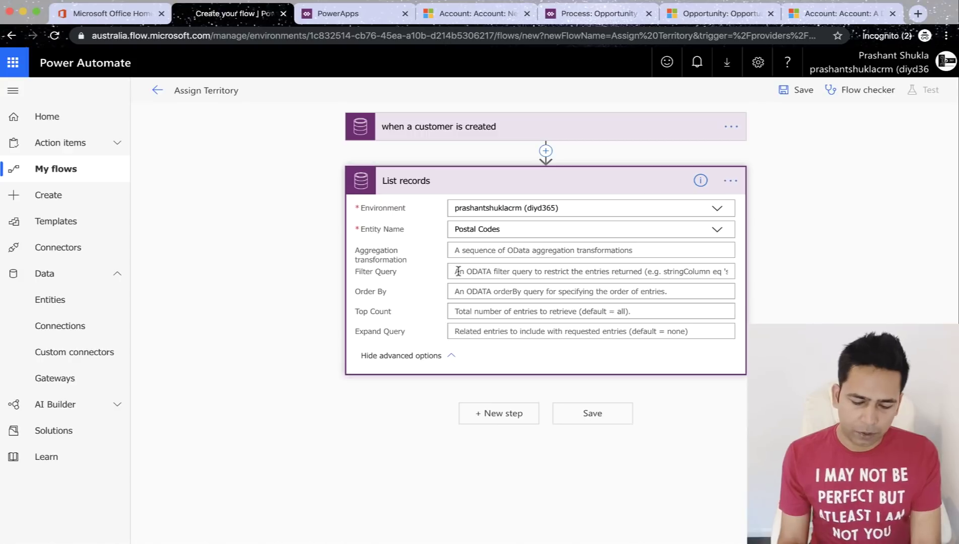
# Set the Filter Query to msdyn_name eq '<Address 1: ZIP/Postal Code>' using the trigger's dynamic content
pyautogui.click(458, 272)
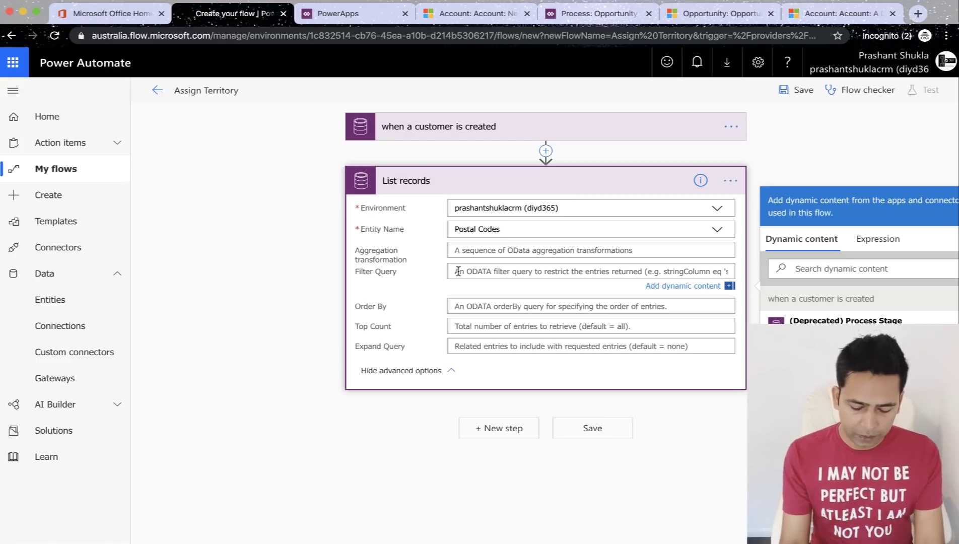
pyautogui.write('msd')
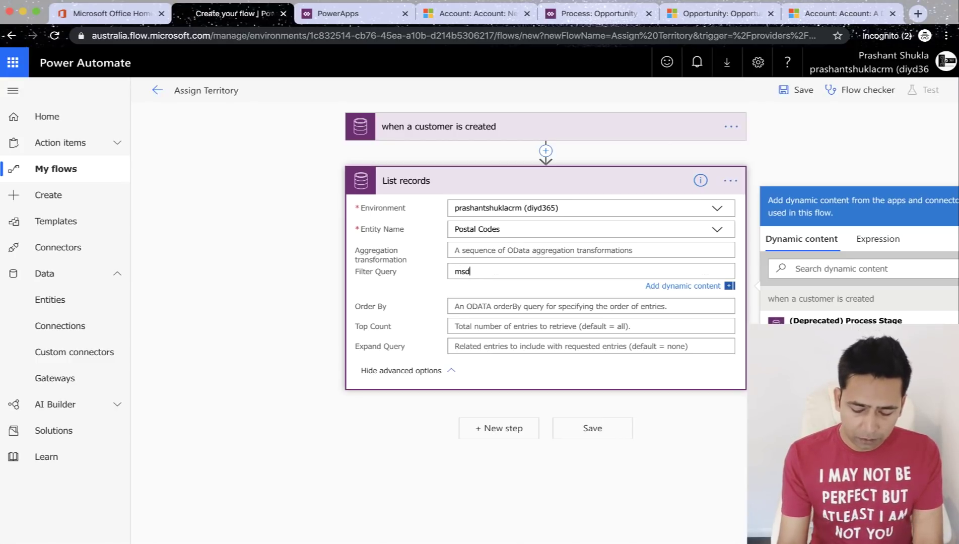
pyautogui.write('yn_name')
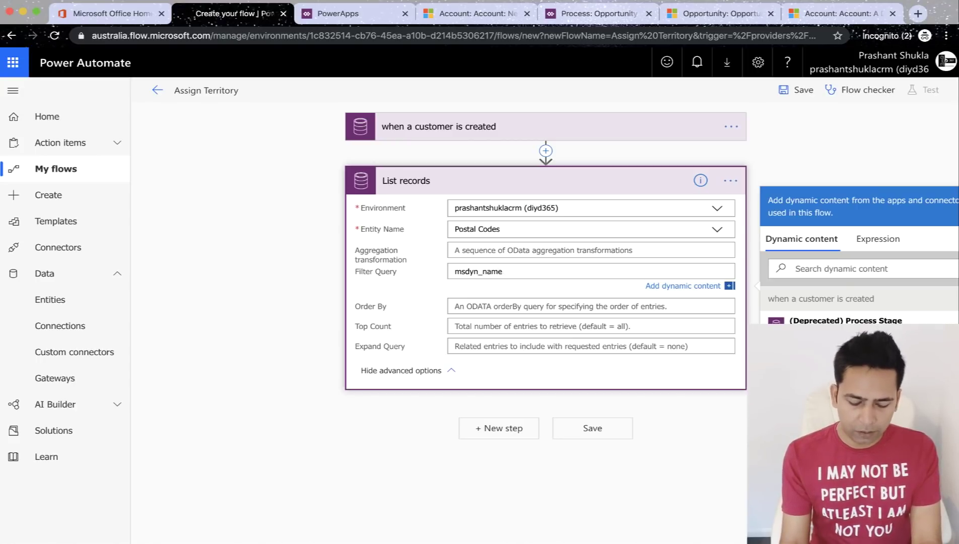
pyautogui.write('eq')
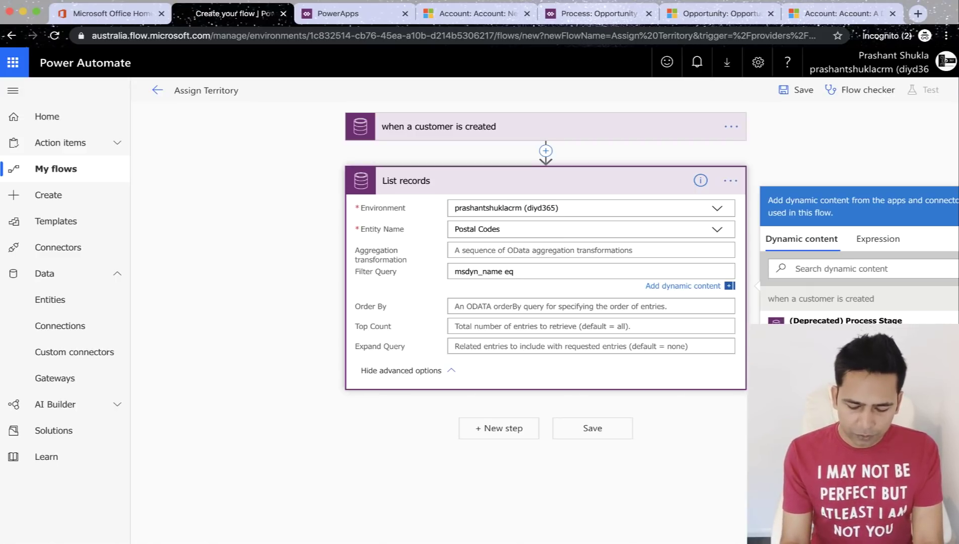
pyautogui.write("'")
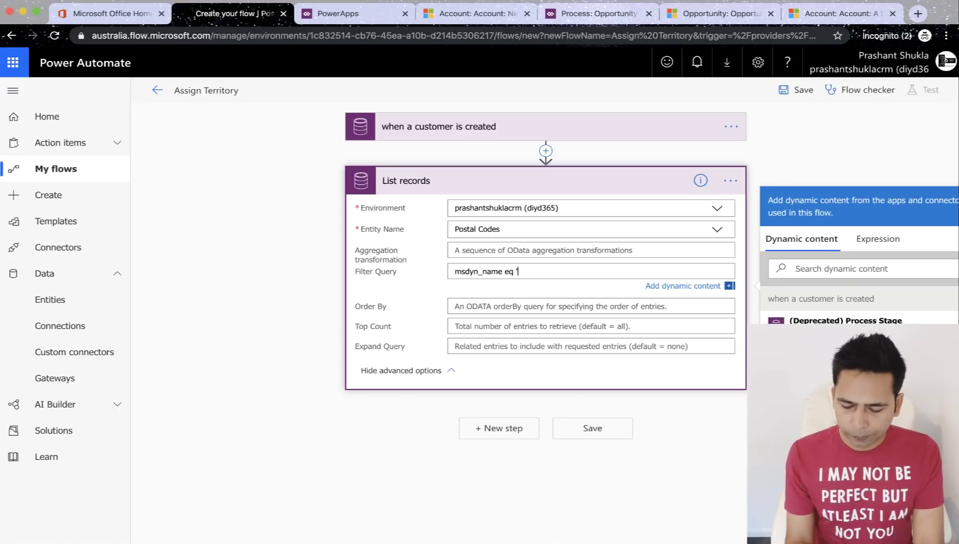
pyautogui.scroll(-6, 857, 303)
pyautogui.scroll(-10, 859, 302)
pyautogui.scroll(-1, 852, 313)
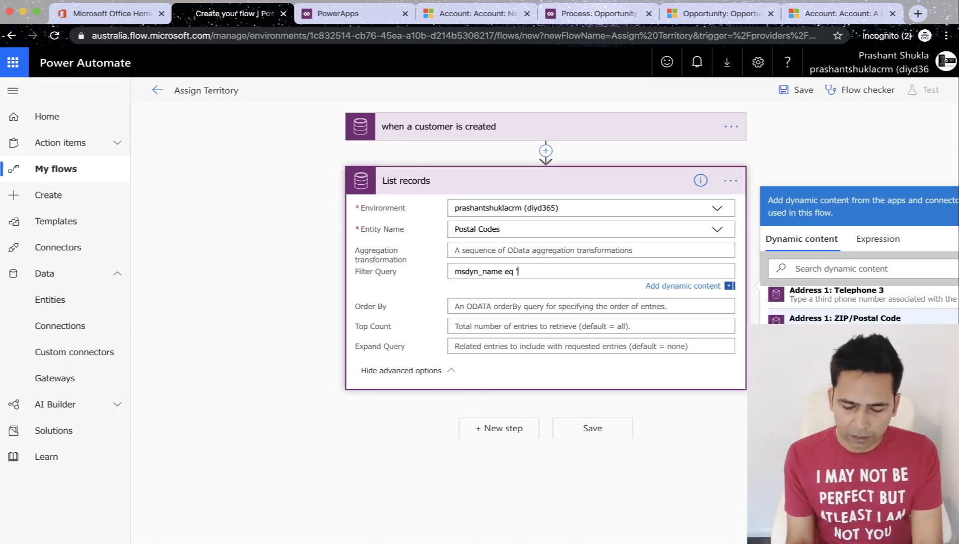
pyautogui.click(845, 319)
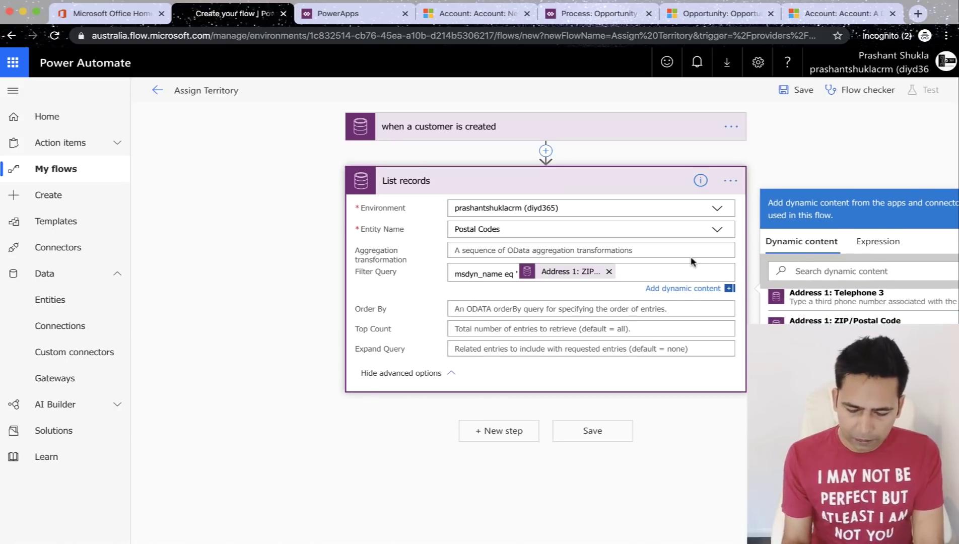
pyautogui.write("'")
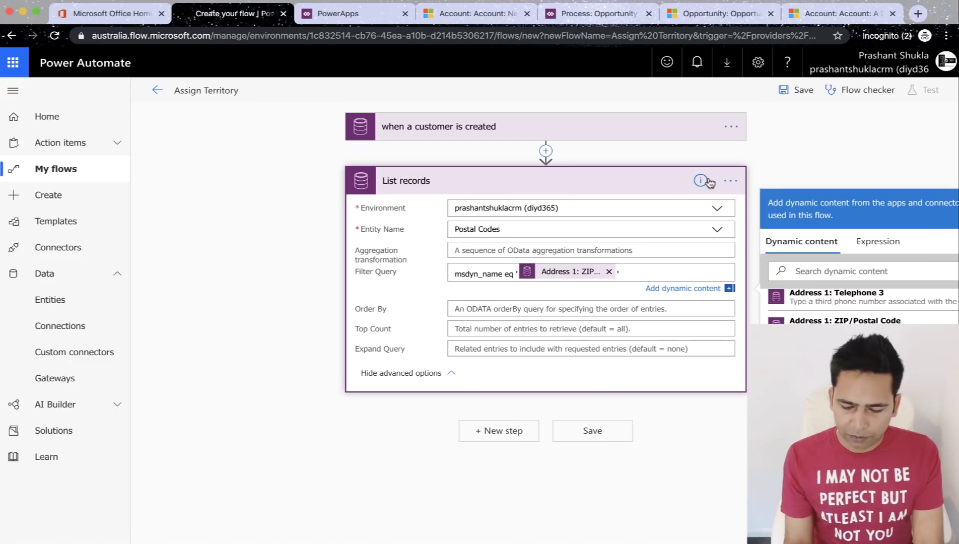
# Retitle List records to 'list postal codes matching post code of account created in previous step' and add a step
pyautogui.click(731, 181)
pyautogui.click(779, 198)
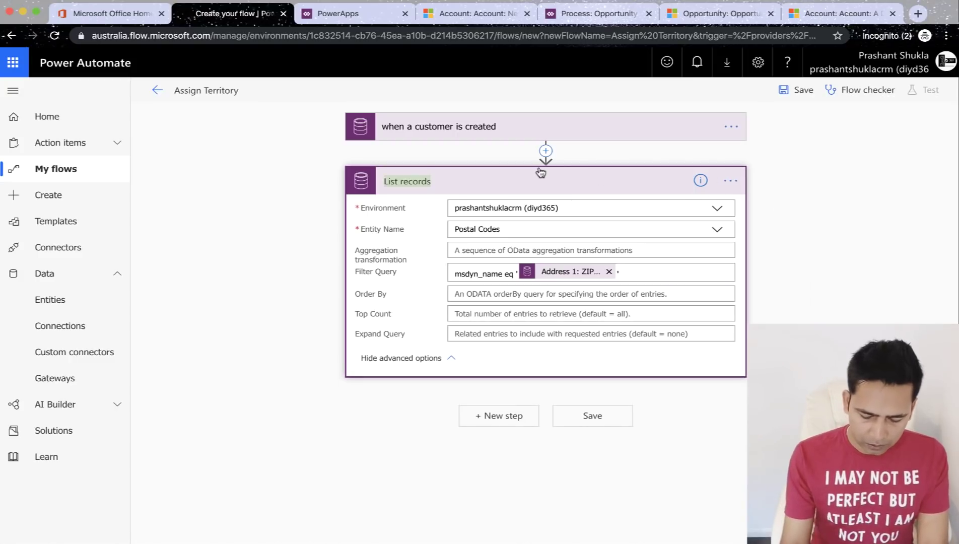
pyautogui.press('BackSpace')
pyautogui.write('list ')
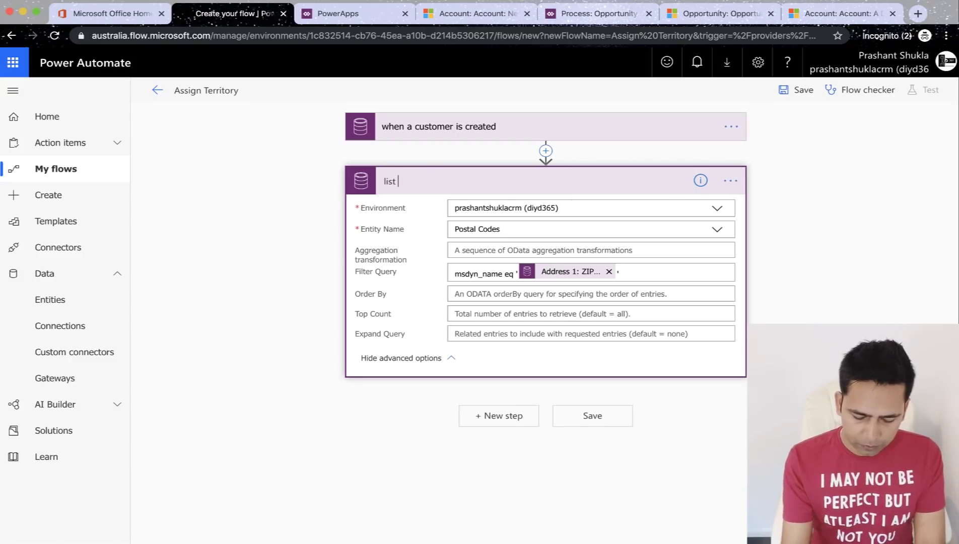
pyautogui.write('posta')
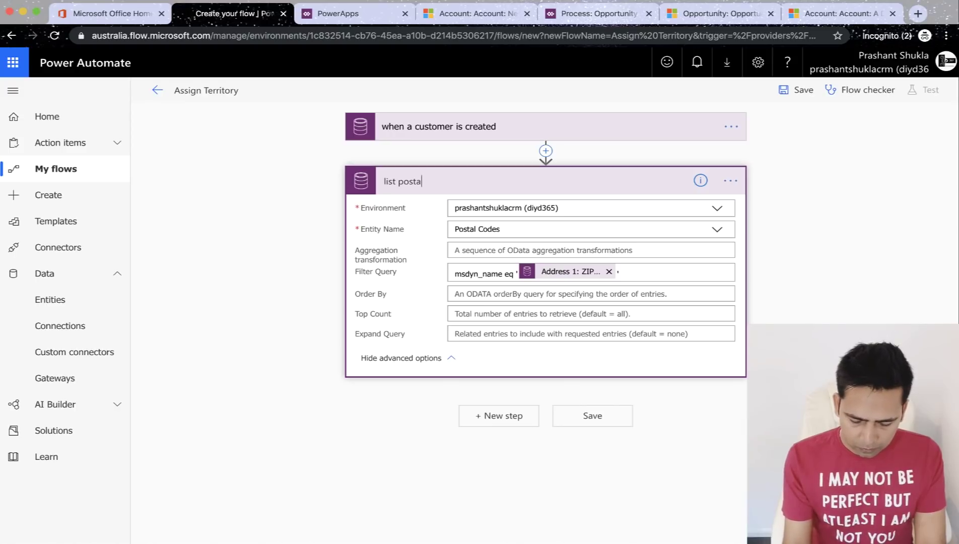
pyautogui.write('l code')
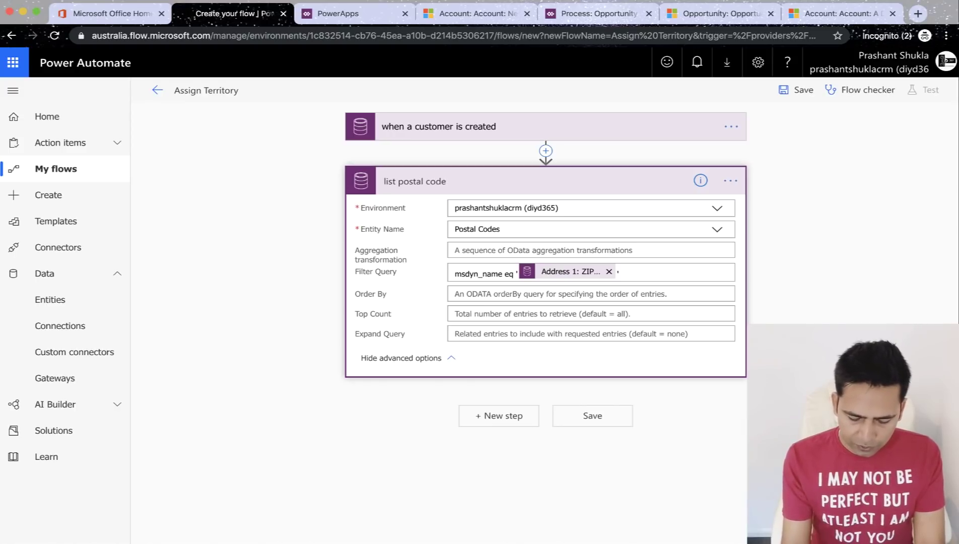
pyautogui.write('s matchi')
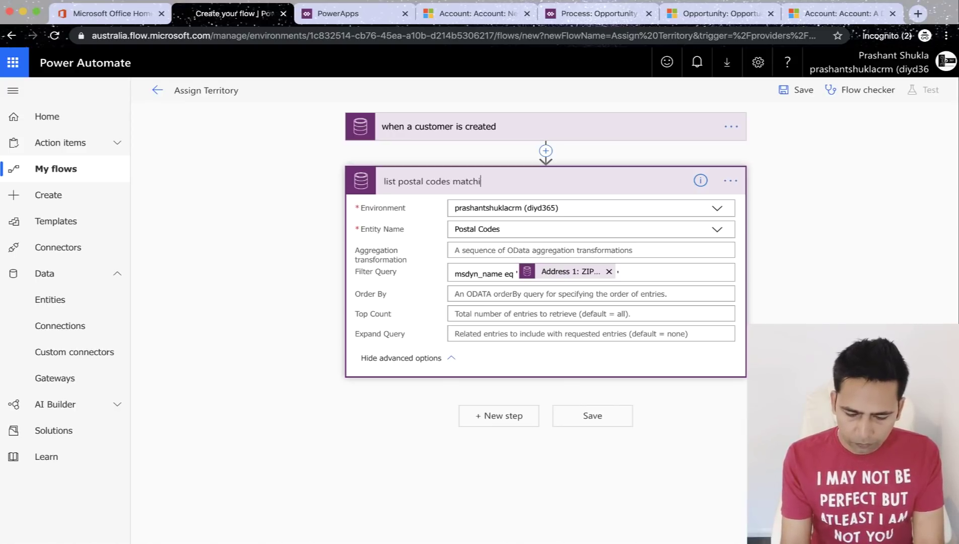
pyautogui.write('ng')
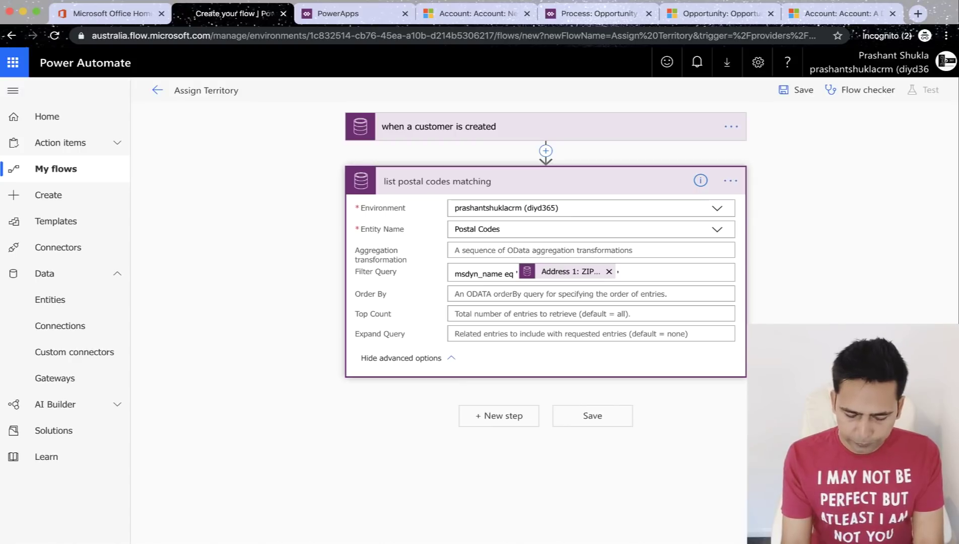
pyautogui.write(' post code of')
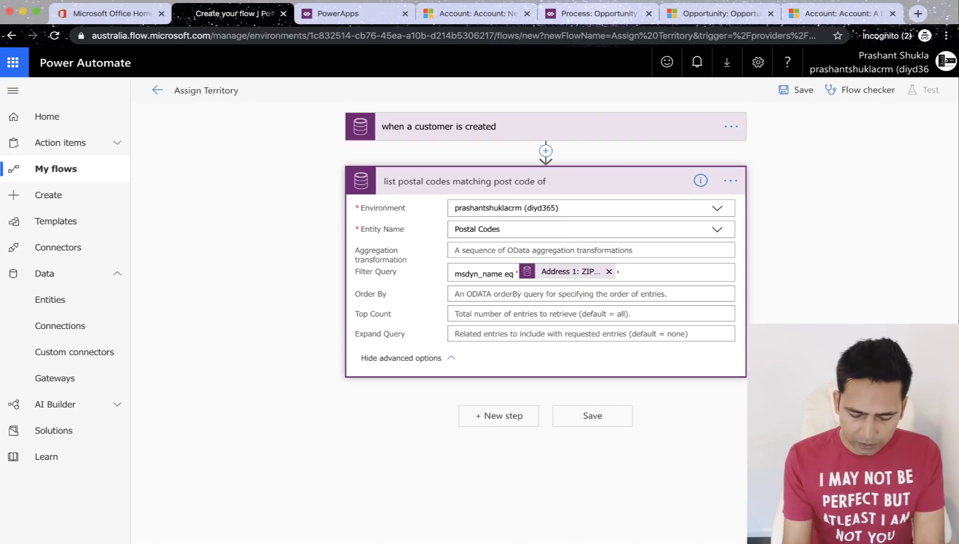
pyautogui.write(' account ')
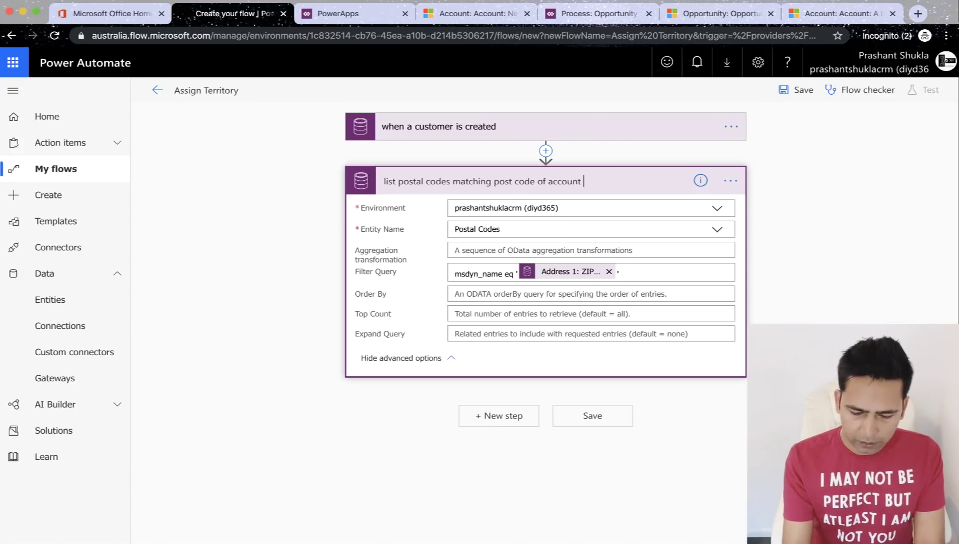
pyautogui.write('created i')
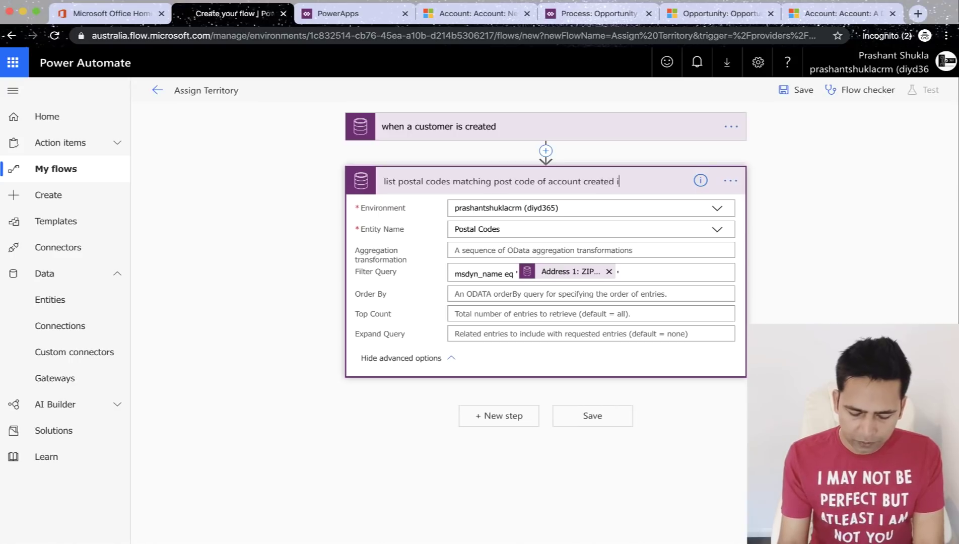
pyautogui.write('n previous')
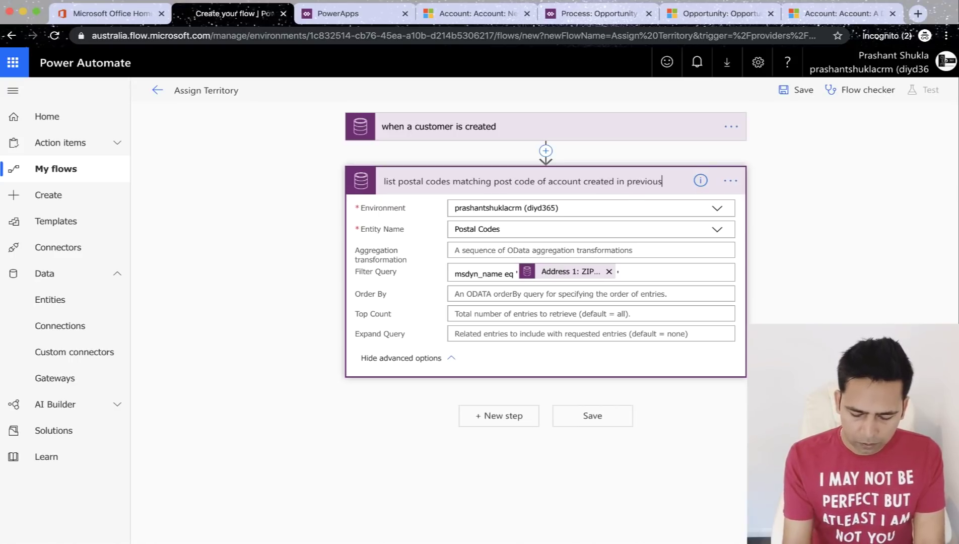
pyautogui.write(' step')
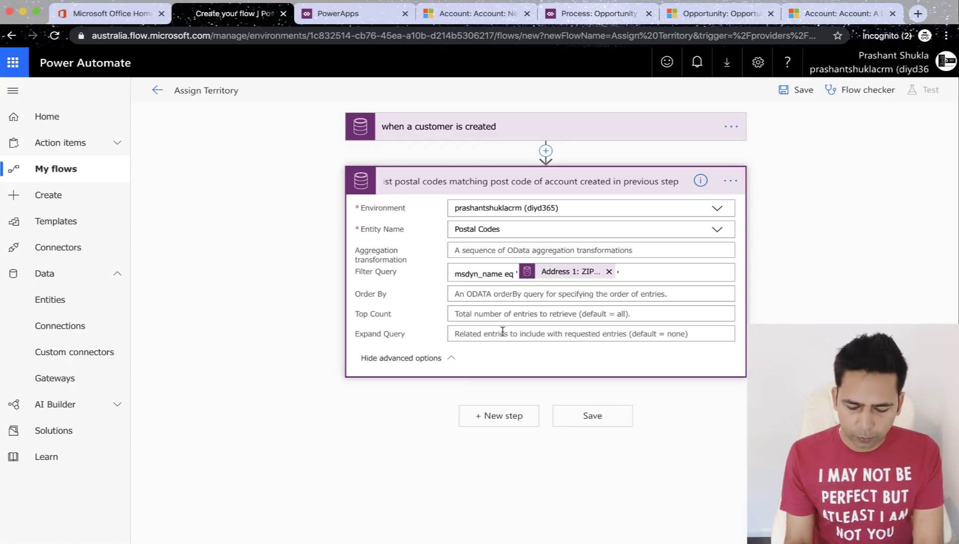
pyautogui.click(506, 417)
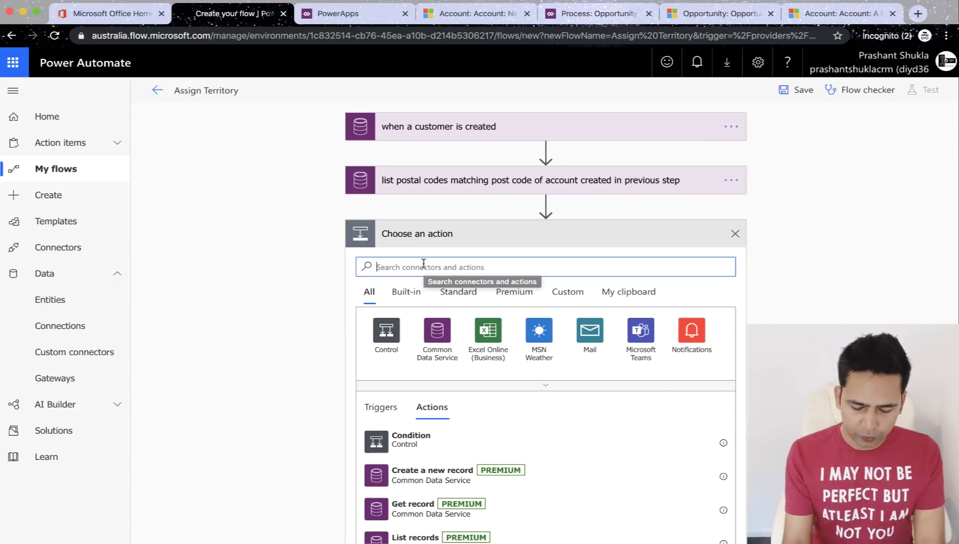
# Add an Update a record action for the Accounts entity in the diyd365 environment
pyautogui.write('updat')
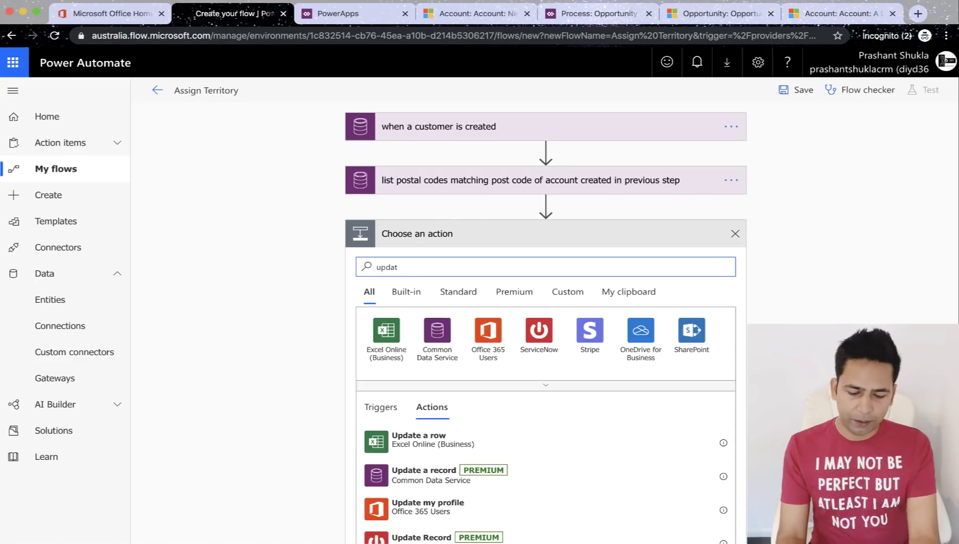
pyautogui.click(434, 472)
pyautogui.click(520, 261)
pyautogui.click(499, 309)
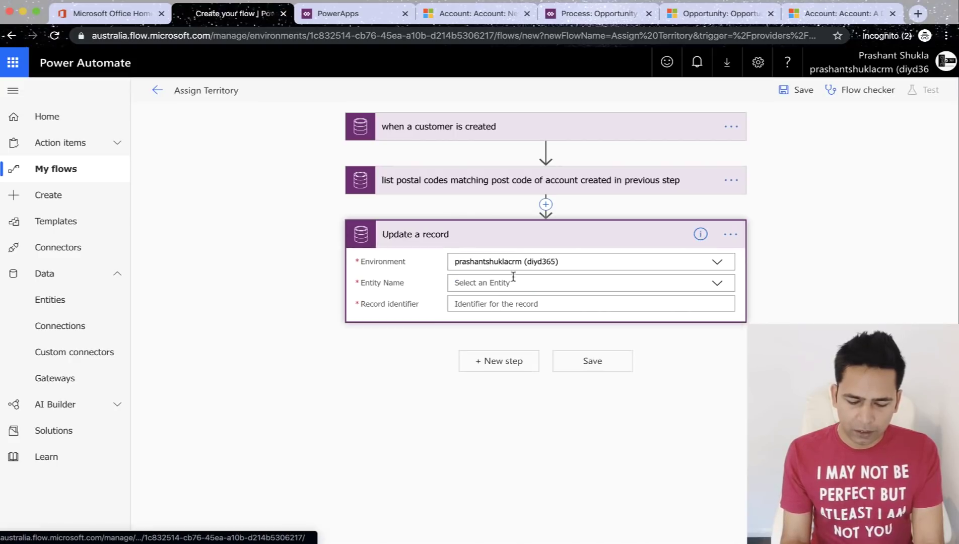
pyautogui.click(511, 282)
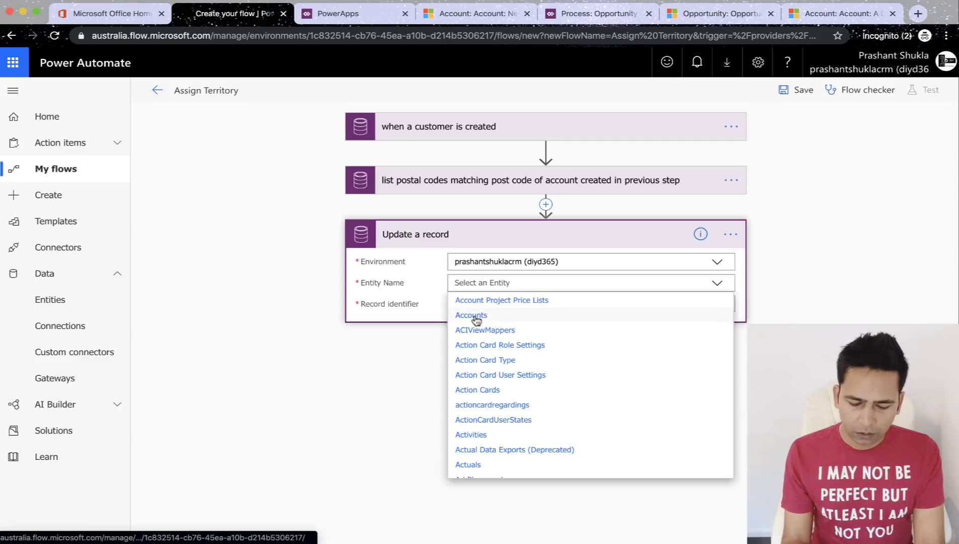
pyautogui.click(475, 316)
# Set the Record identifier to the triggering Account's ID from dynamic content
pyautogui.click(478, 304)
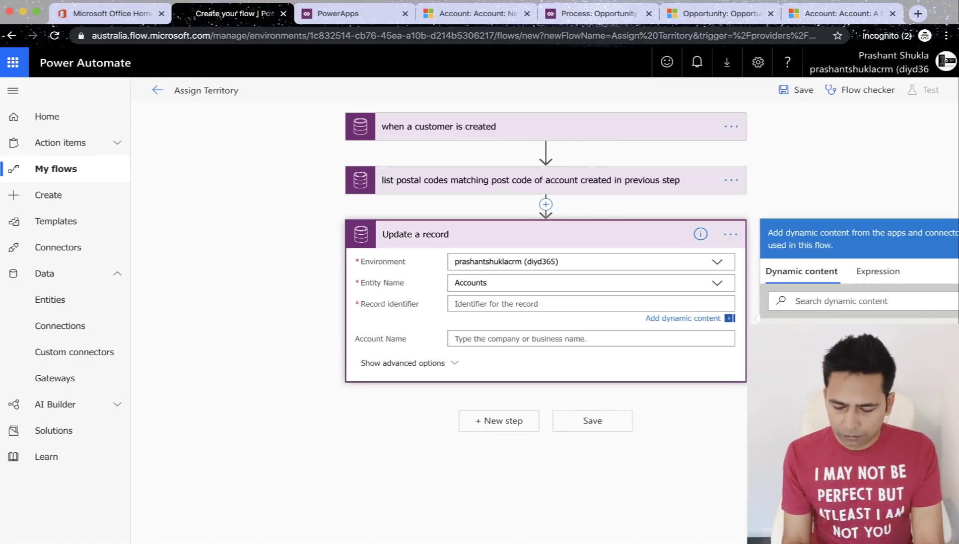
pyautogui.click(776, 301)
pyautogui.write('accountid')
pyautogui.press('BackSpace')
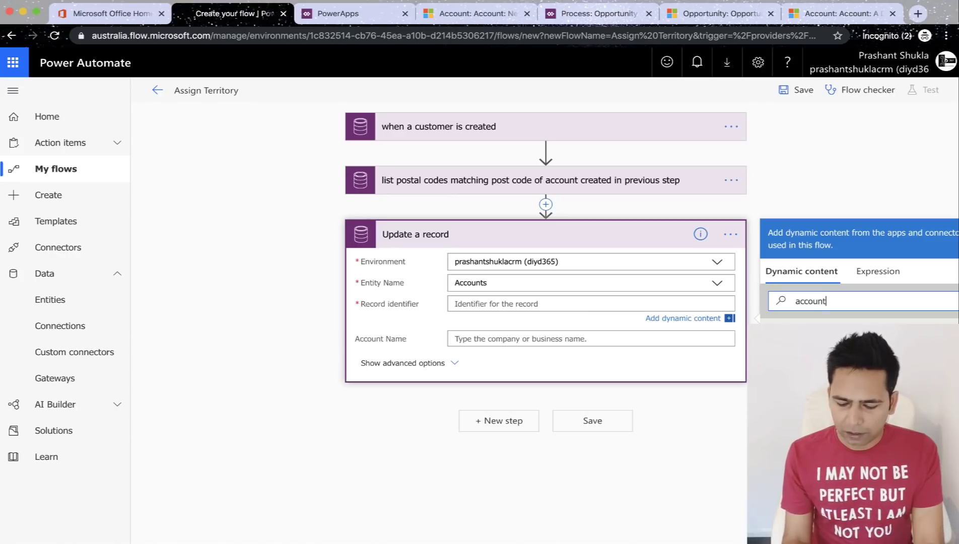
pyautogui.click(806, 348)
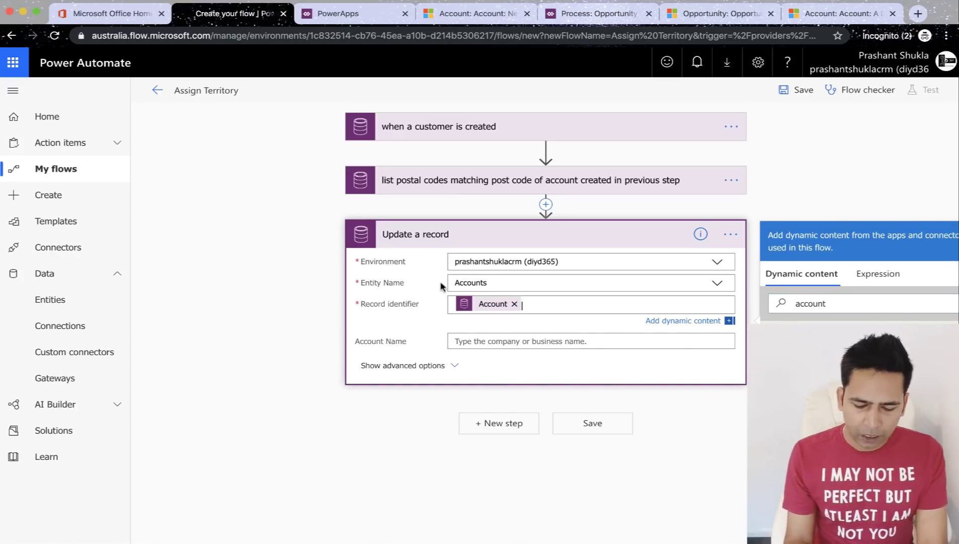
# Show advanced options and fill the Territory field by searching dynamic content for 'terr'
pyautogui.click(428, 367)
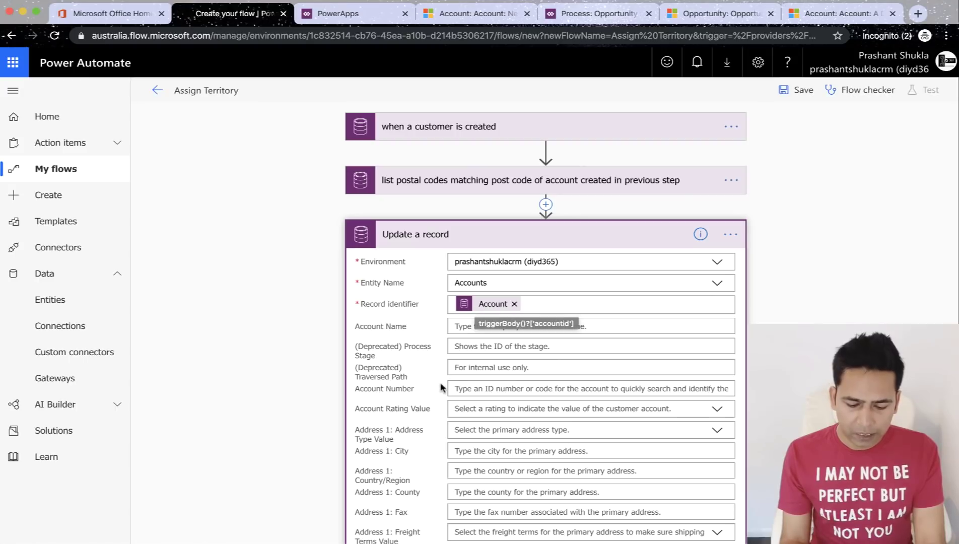
pyautogui.scroll(-2, 442, 388)
pyautogui.scroll(-6, 442, 387)
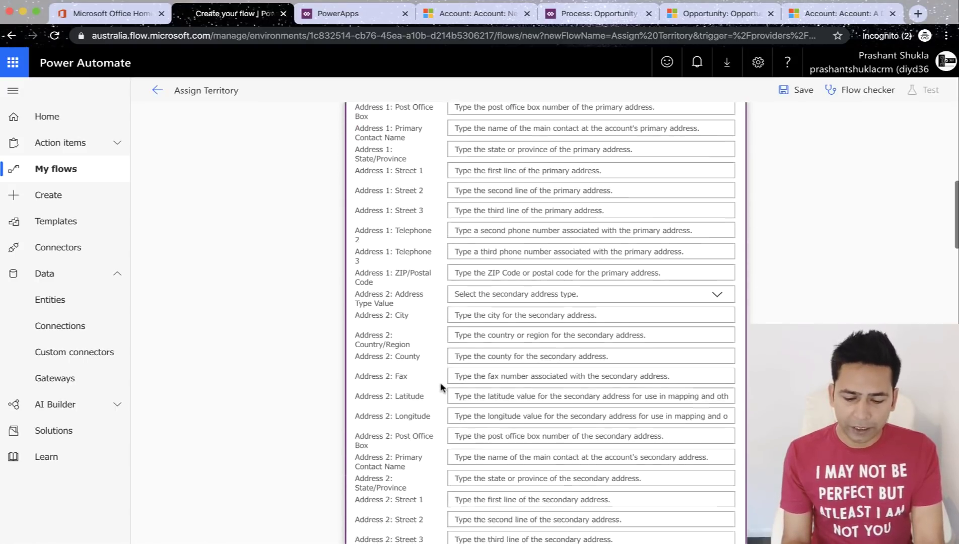
pyautogui.scroll(-3, 440, 387)
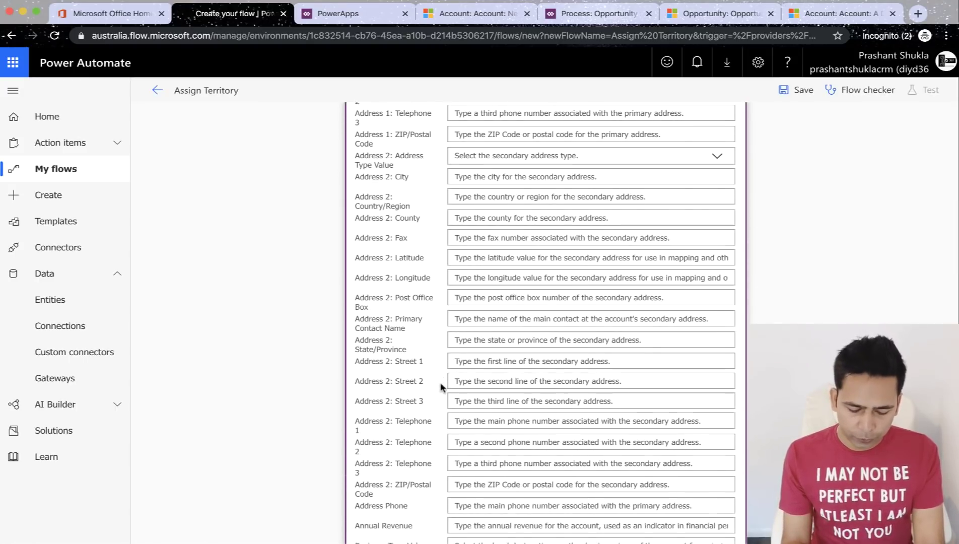
pyautogui.scroll(-8, 441, 387)
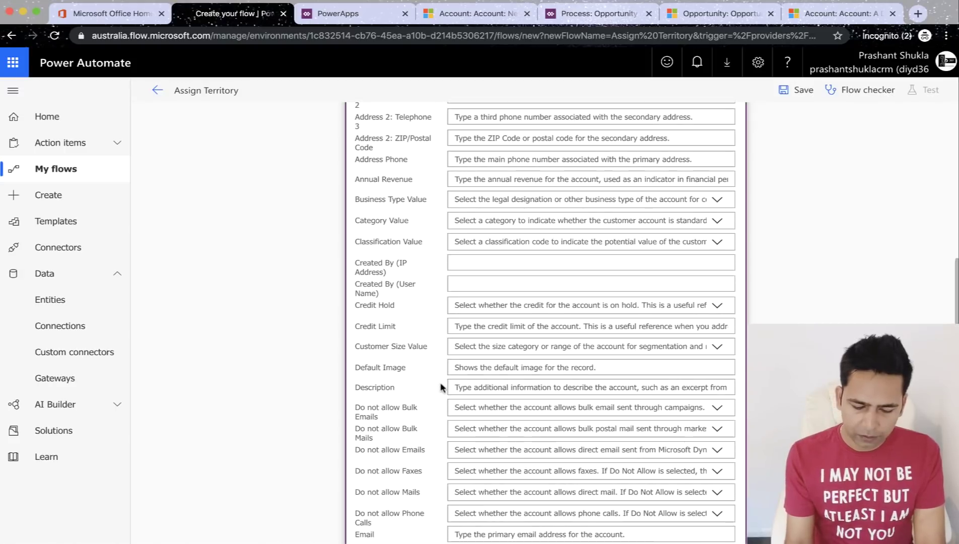
pyautogui.press('super+f')
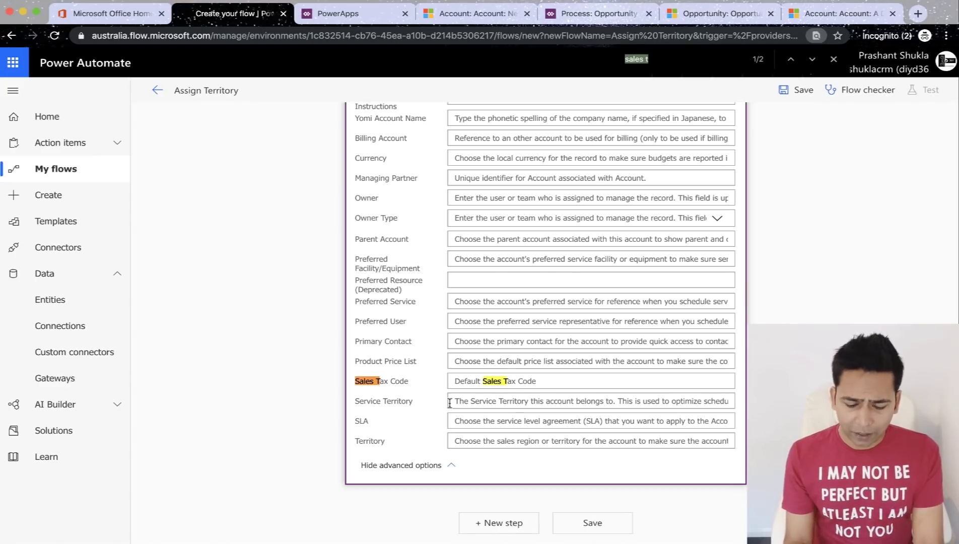
pyautogui.click(469, 441)
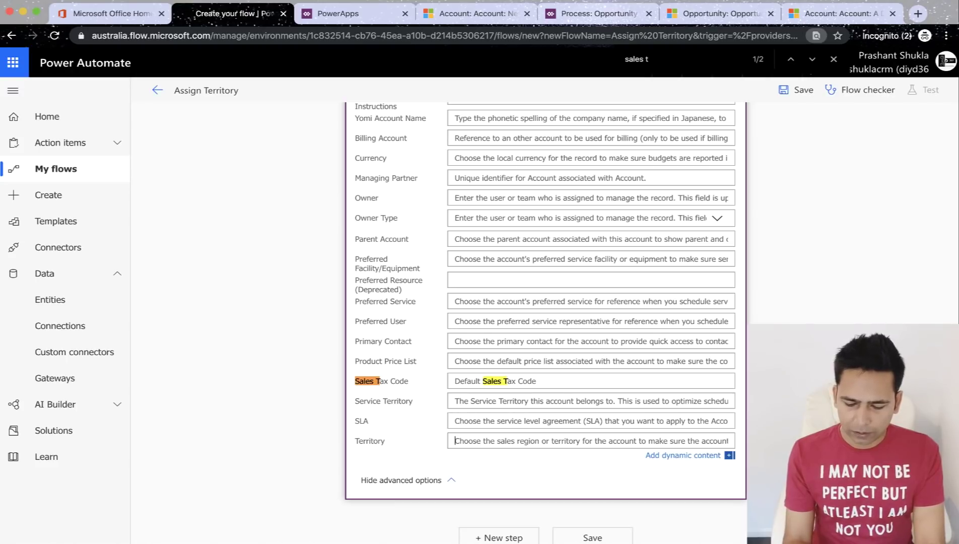
pyautogui.click(650, 457)
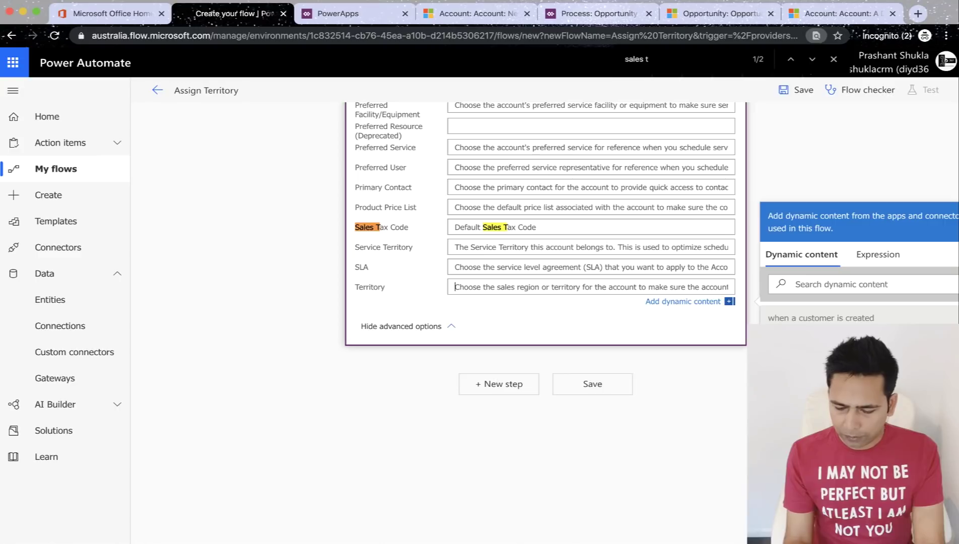
pyautogui.click(824, 286)
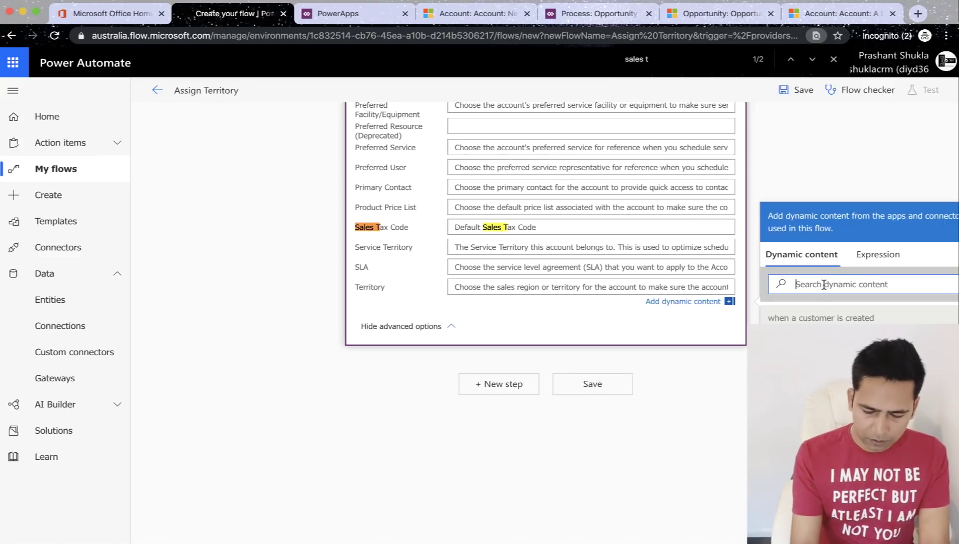
pyautogui.write('terr')
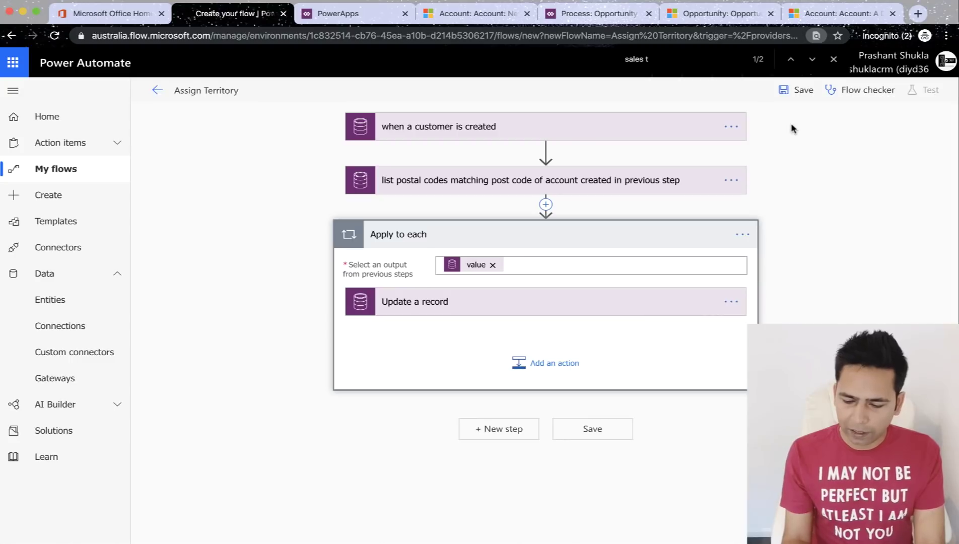
# Save the flow and start a test with 'I'll perform the trigger action' selected
pyautogui.click(786, 93)
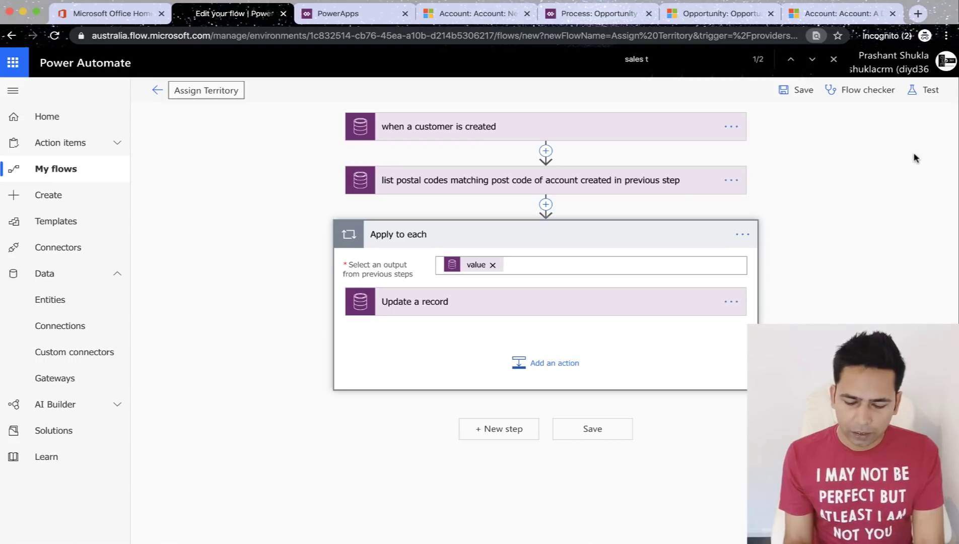
pyautogui.click(926, 96)
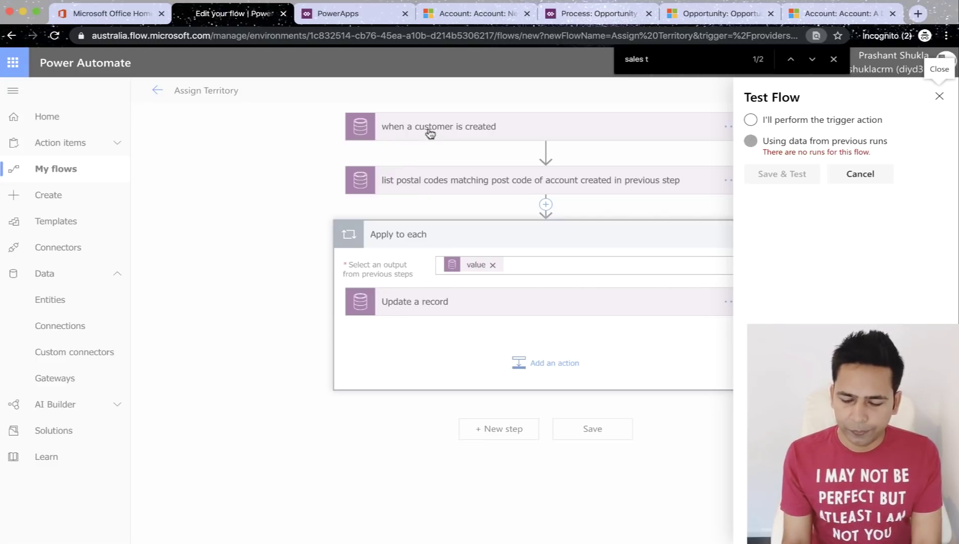
pyautogui.click(750, 121)
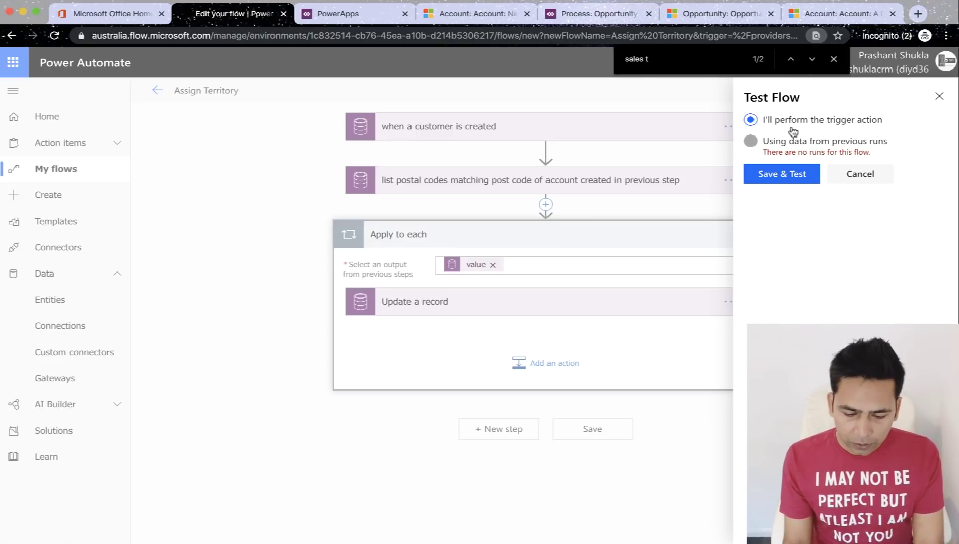
# Check the South East Queensland territory's postal codes, including 4000, from the A Datum Corporation account
pyautogui.click(479, 15)
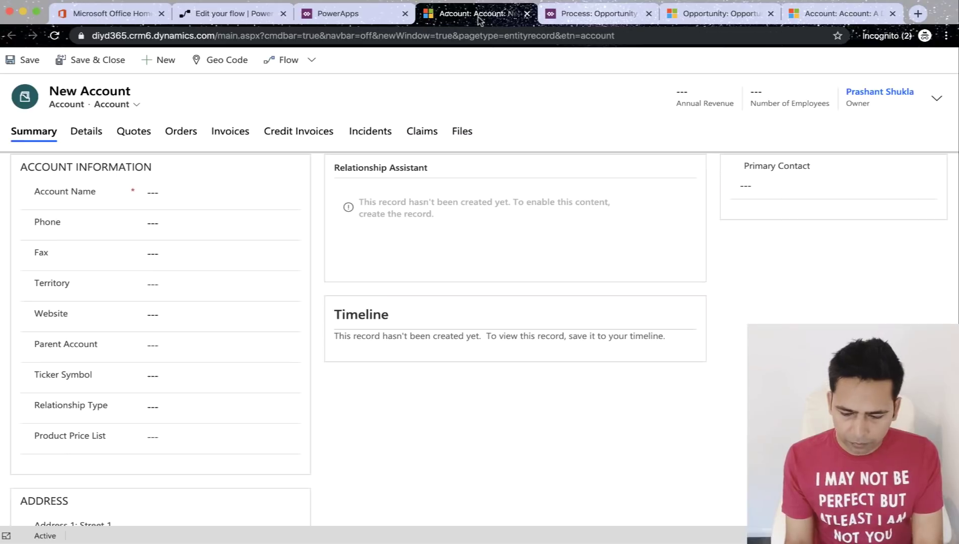
pyautogui.click(828, 15)
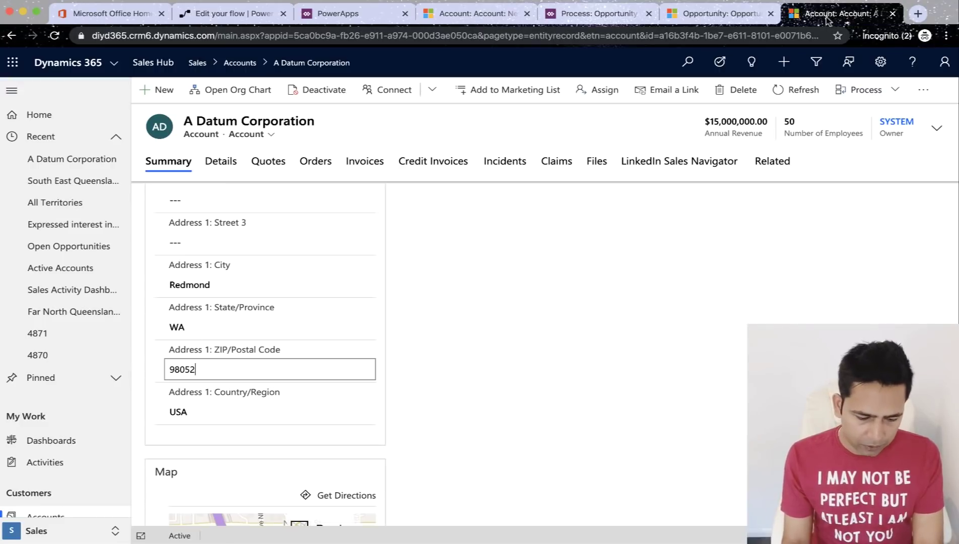
pyautogui.click(72, 181)
pyautogui.click(303, 158)
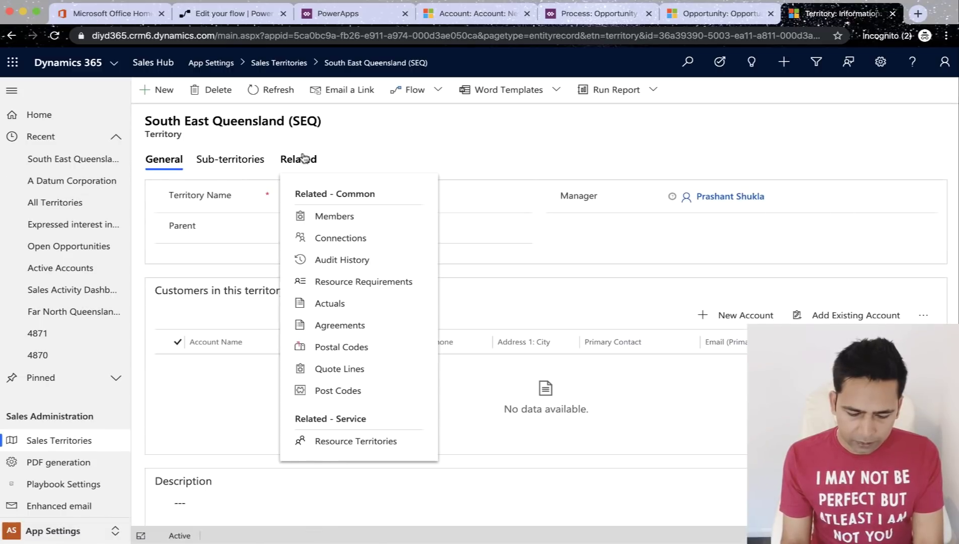
pyautogui.click(349, 347)
pyautogui.click(170, 273)
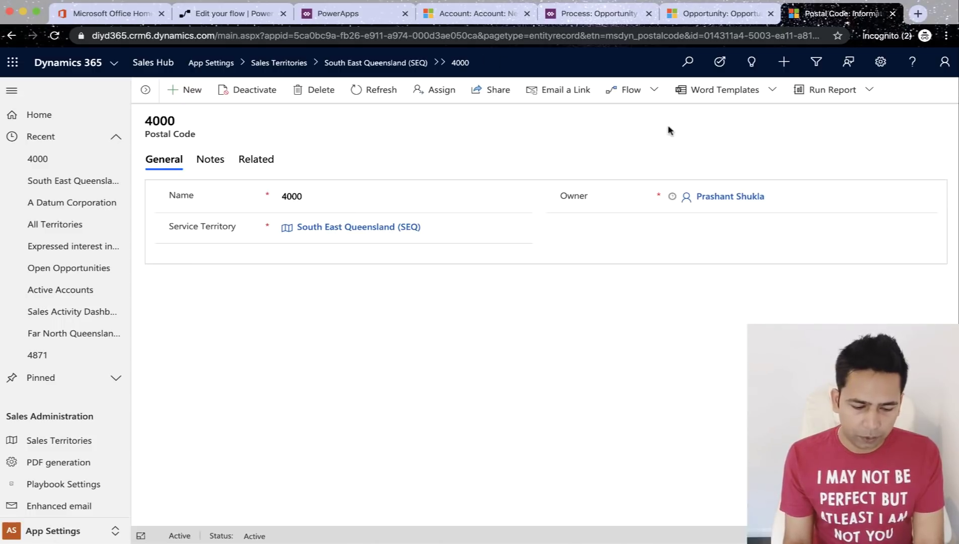
pyautogui.click(12, 36)
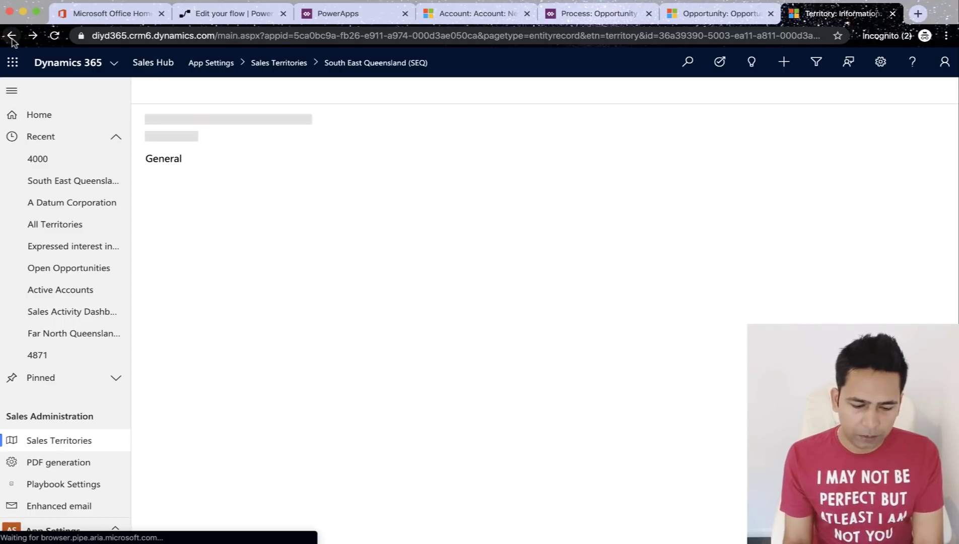
pyautogui.click(11, 36)
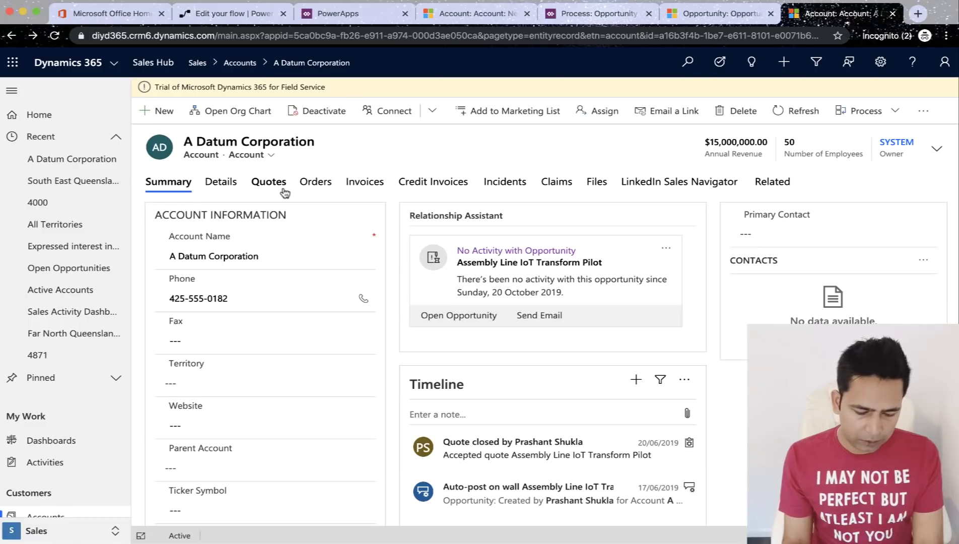
# Start a new account from Active Accounts and launch the Assign Territory test run
pyautogui.scroll(-3, 77, 407)
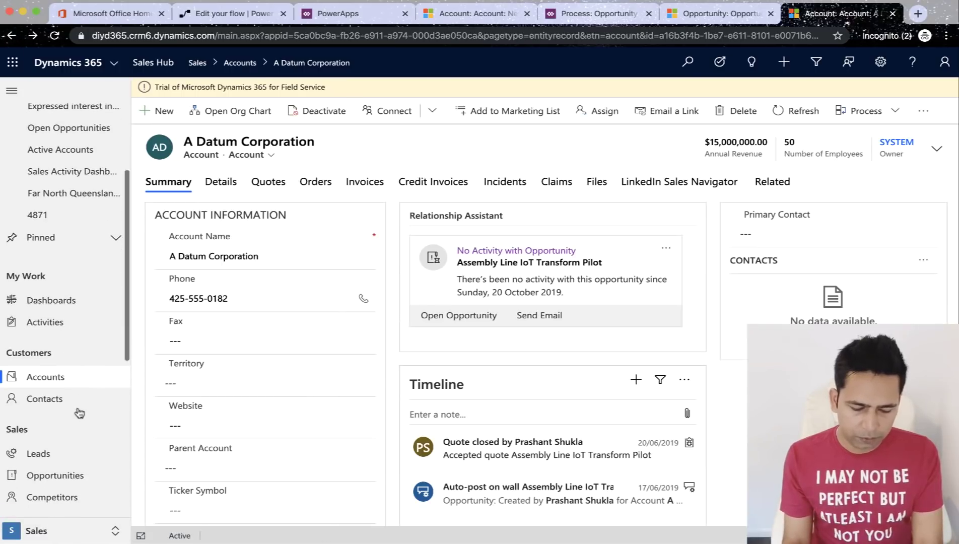
pyautogui.click(53, 384)
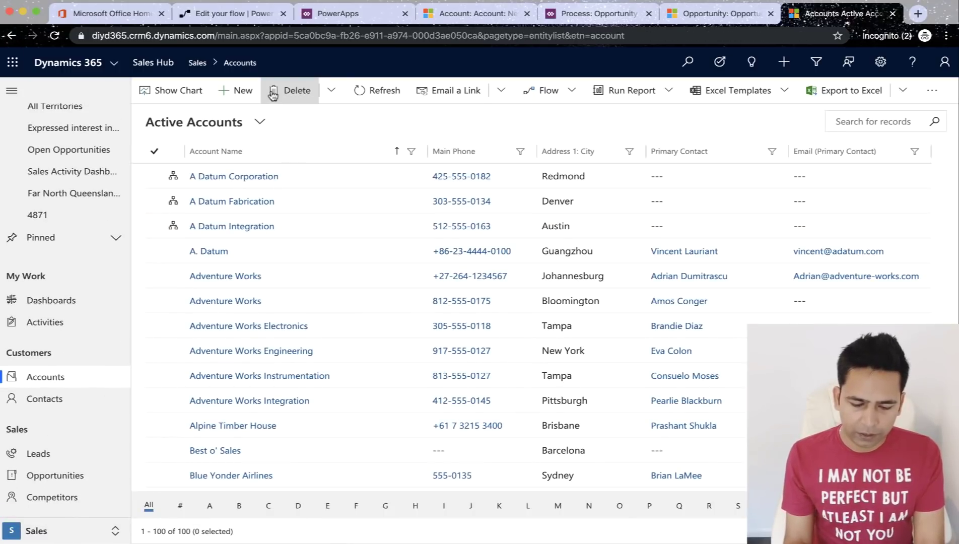
pyautogui.click(241, 95)
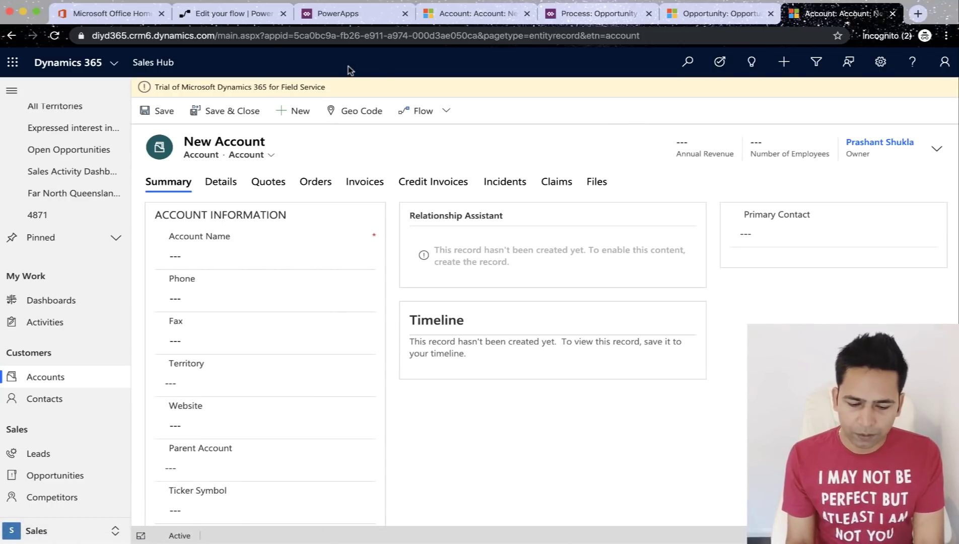
pyautogui.click(247, 19)
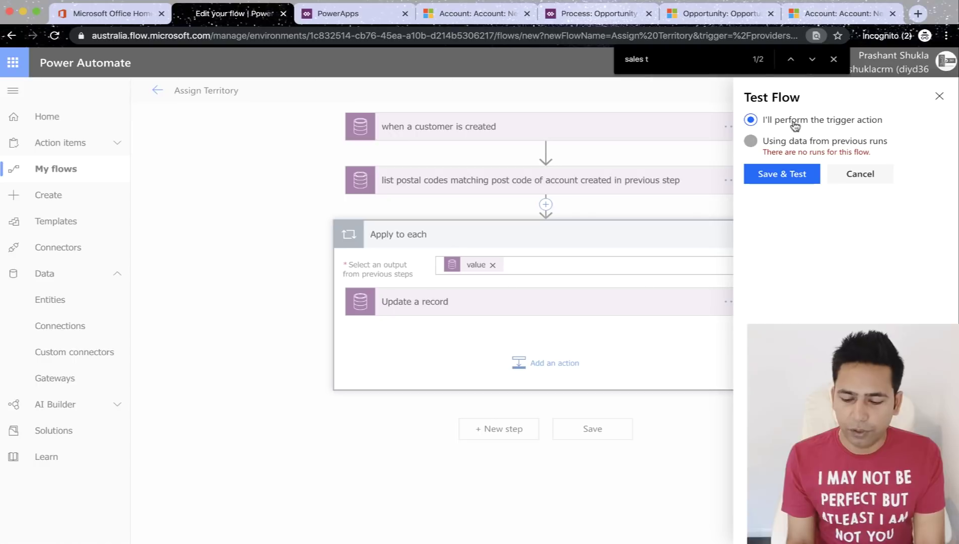
pyautogui.click(789, 177)
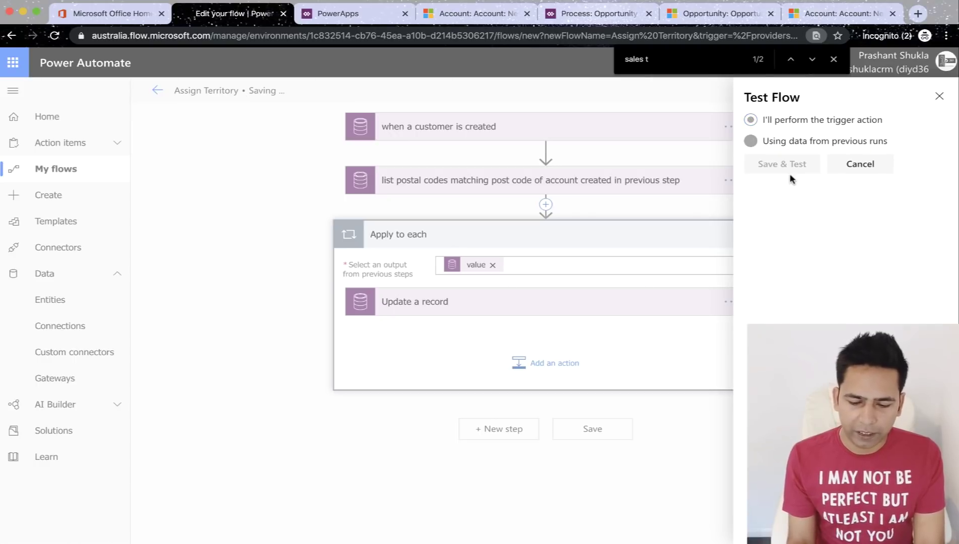
pyautogui.click(475, 13)
# Name the new account 'TGIF Account'
pyautogui.click(202, 194)
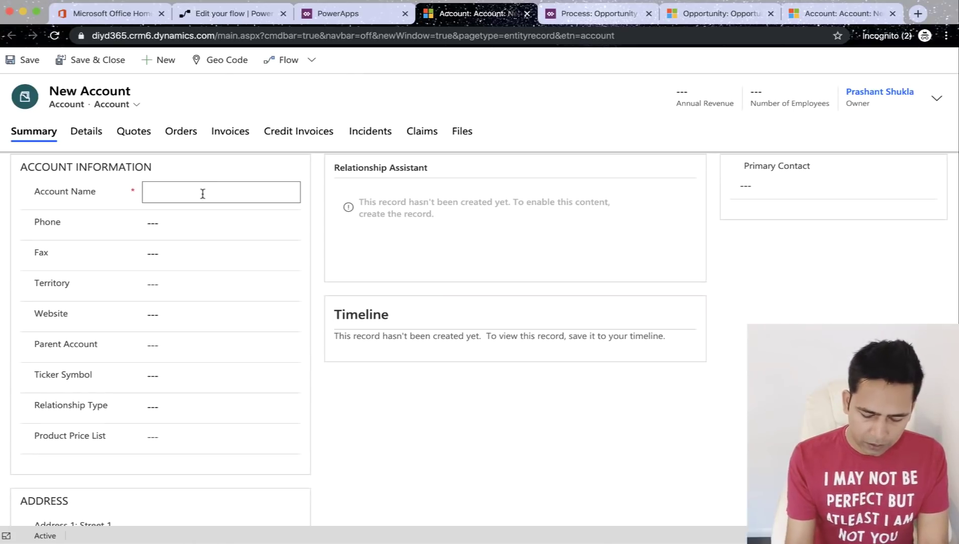
pyautogui.write('TGIF')
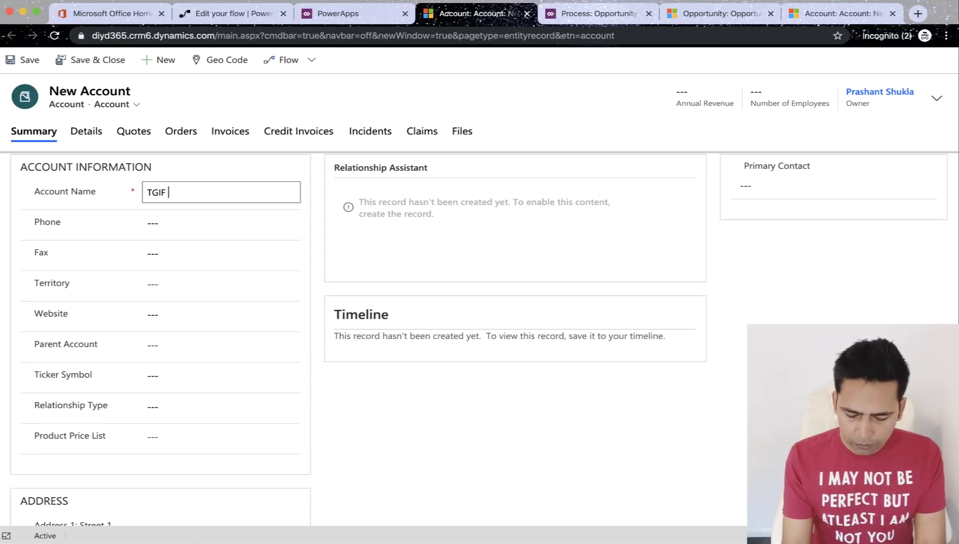
pyautogui.write(' Account')
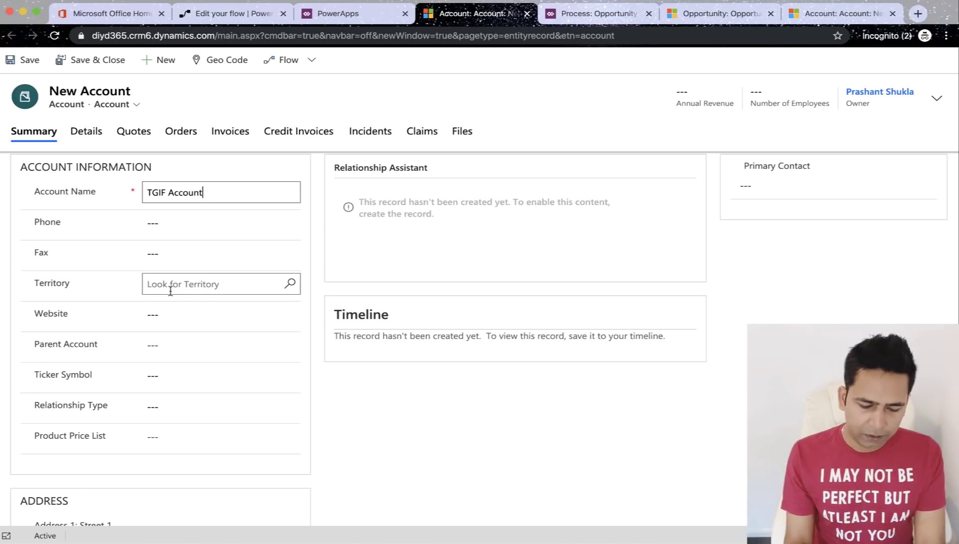
pyautogui.scroll(-2, 267, 349)
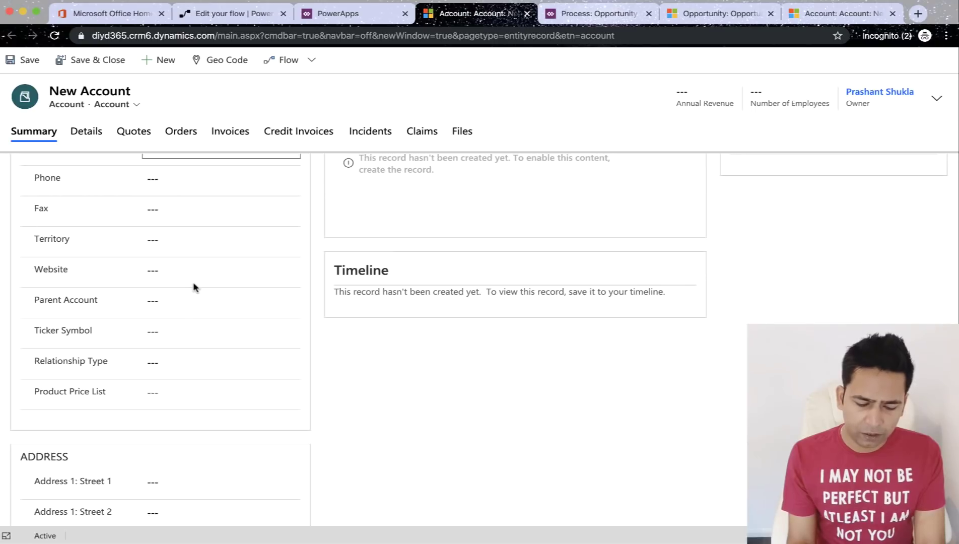
pyautogui.scroll(-5, 193, 287)
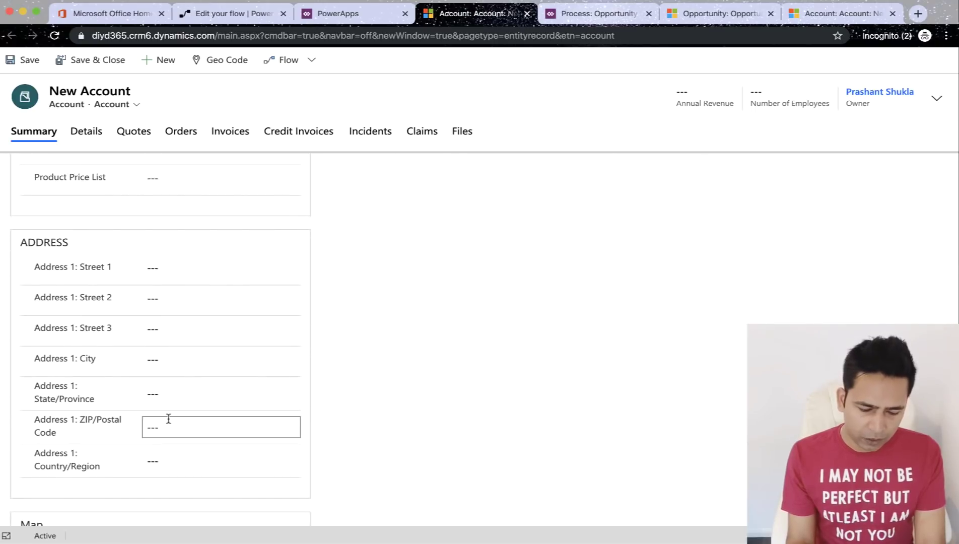
# Enter ZIP/Postal Code 4006, State/Province QLD and Country/Region Australia
pyautogui.click(173, 428)
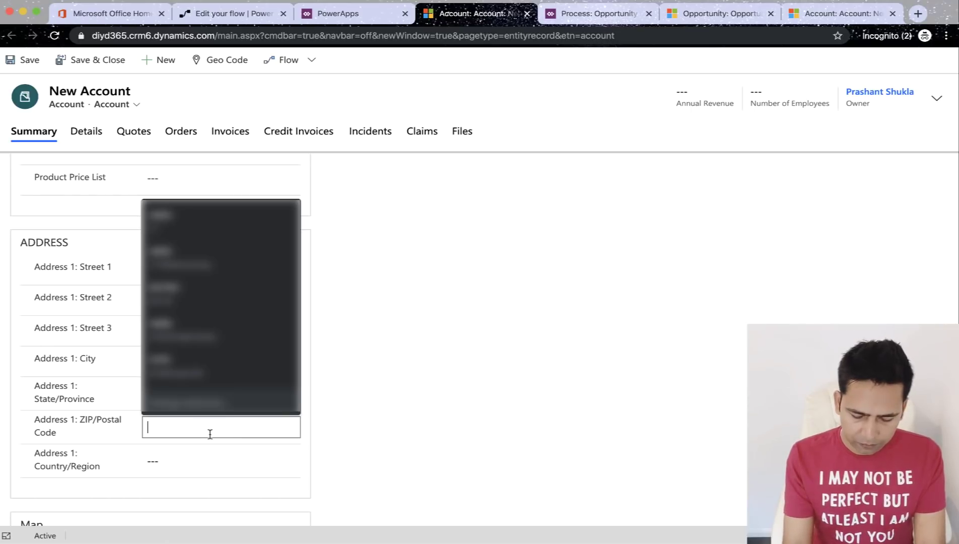
pyautogui.write('4006')
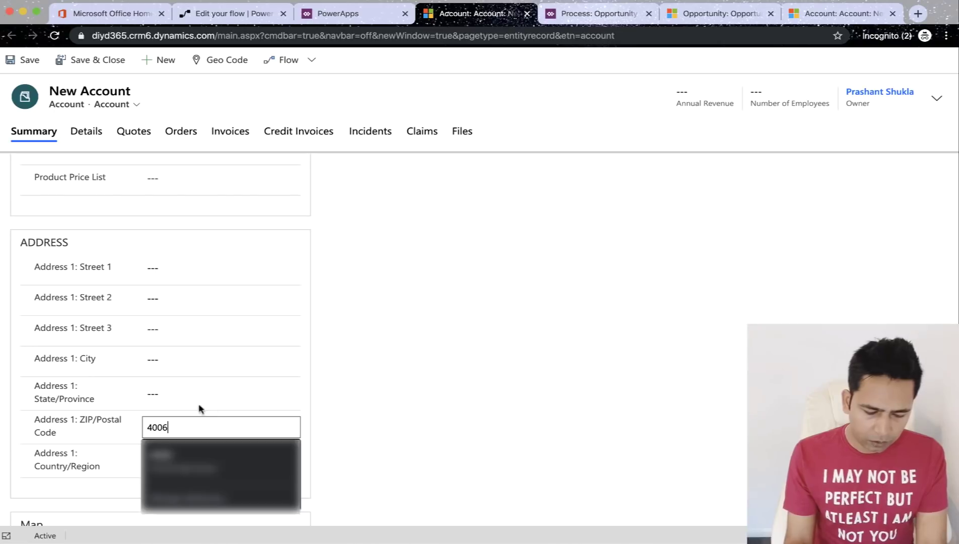
pyautogui.click(173, 393)
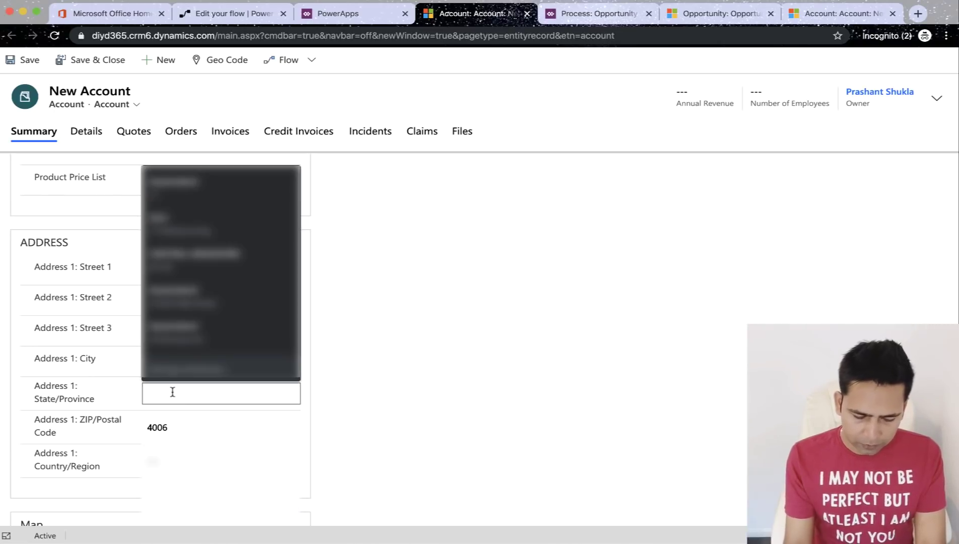
pyautogui.write('QLD')
pyautogui.click(117, 398)
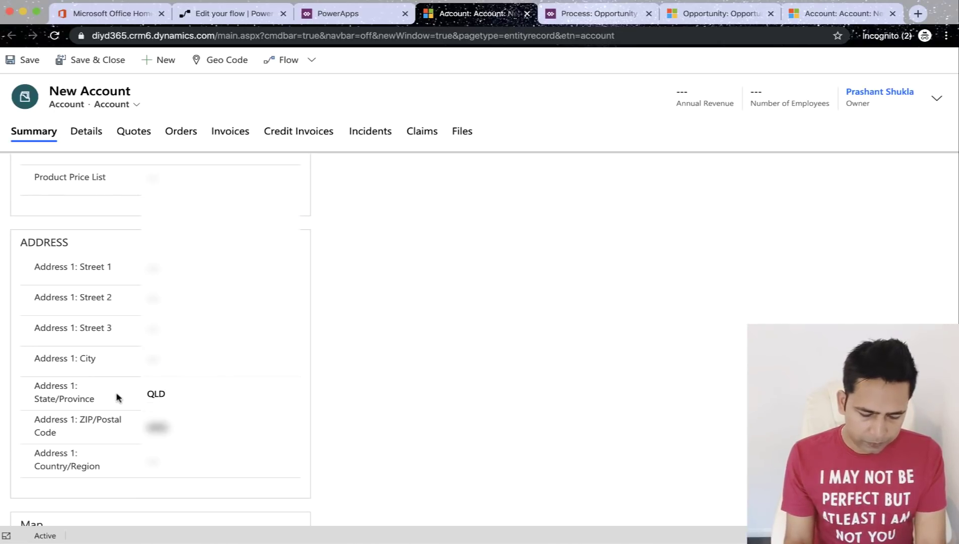
pyautogui.press('Tab')
pyautogui.press('Tab')
pyautogui.press('Down')
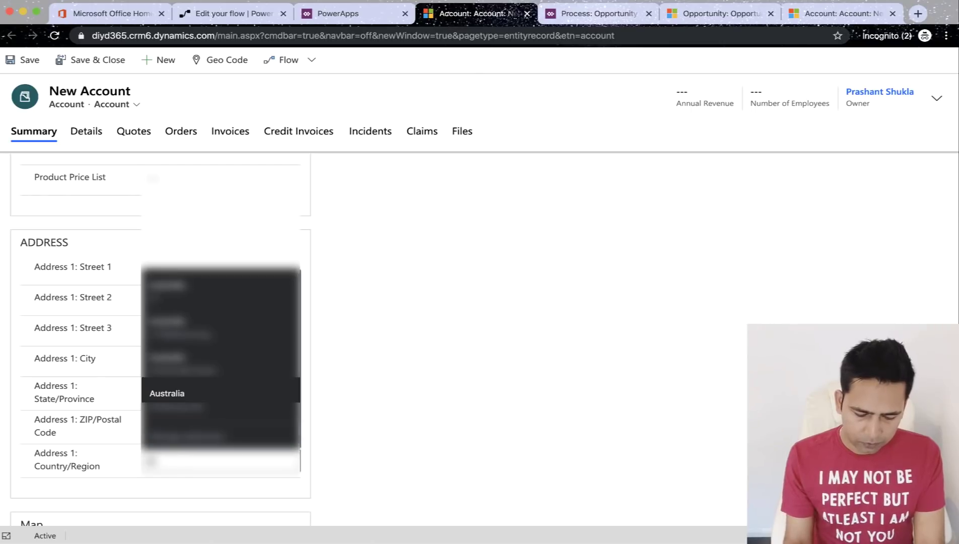
pyautogui.click(223, 475)
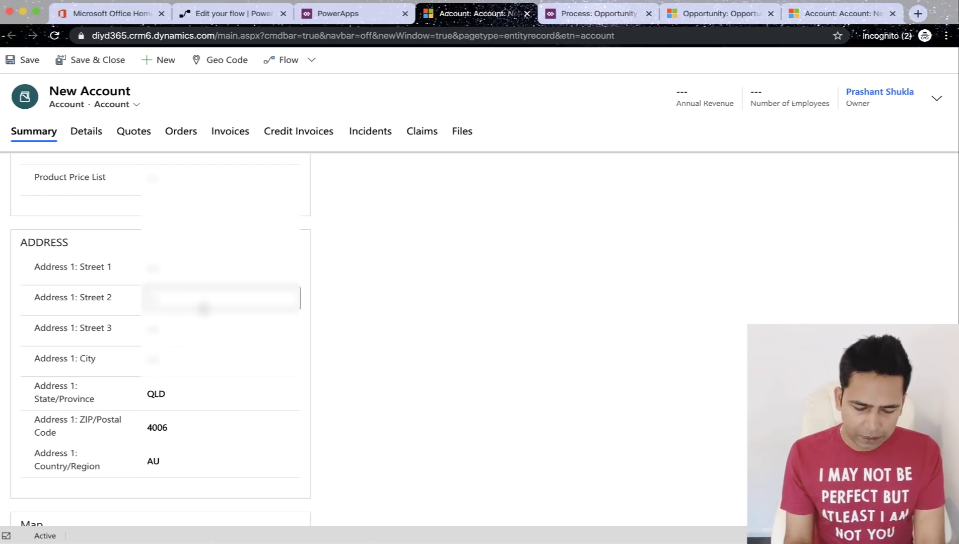
# Save the TGIF Account record and switch back to the flow's test run
pyautogui.scroll(1, 204, 308)
pyautogui.scroll(-3, 204, 308)
pyautogui.scroll(1, 204, 309)
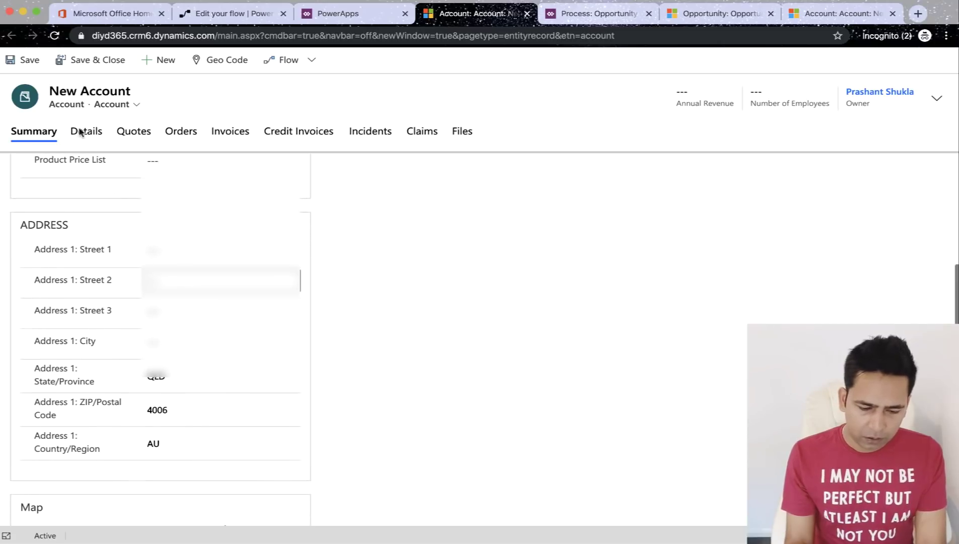
pyautogui.click(27, 62)
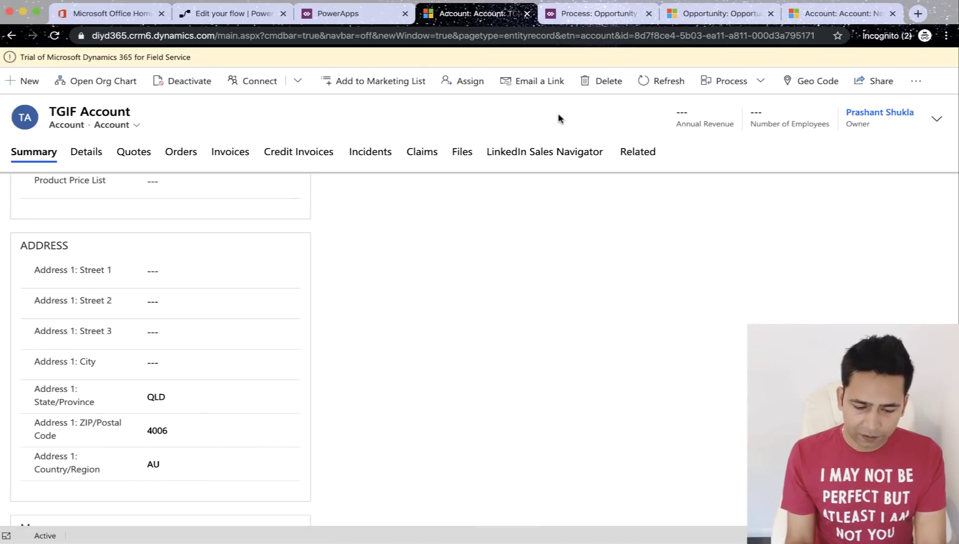
pyautogui.click(226, 20)
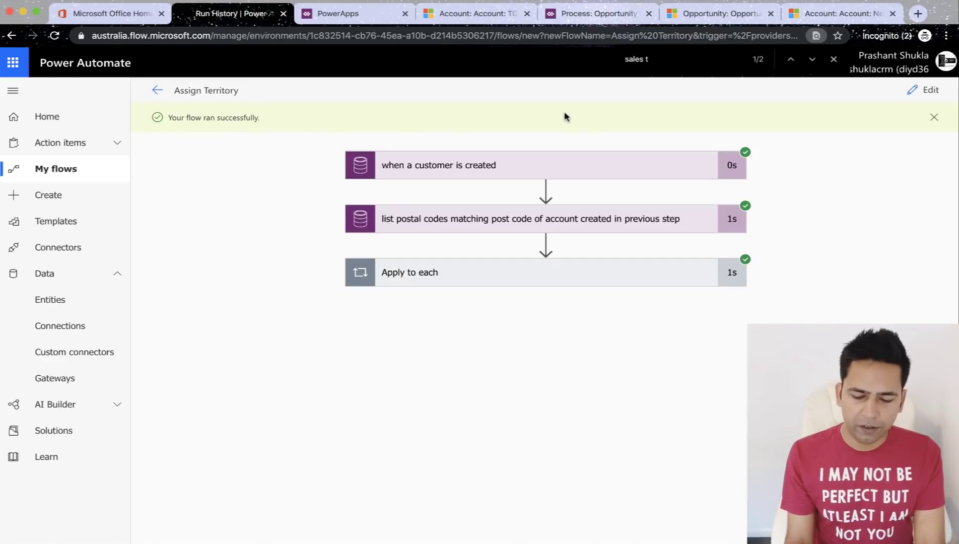
# Expand the trigger step in the run details to review its outputs
pyautogui.click(534, 171)
pyautogui.scroll(-3, 461, 330)
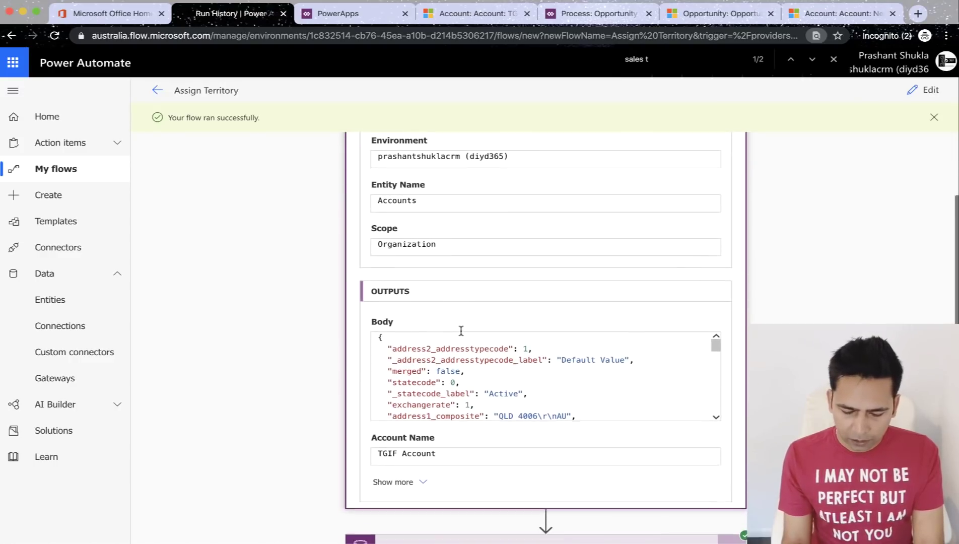
pyautogui.scroll(-5, 549, 380)
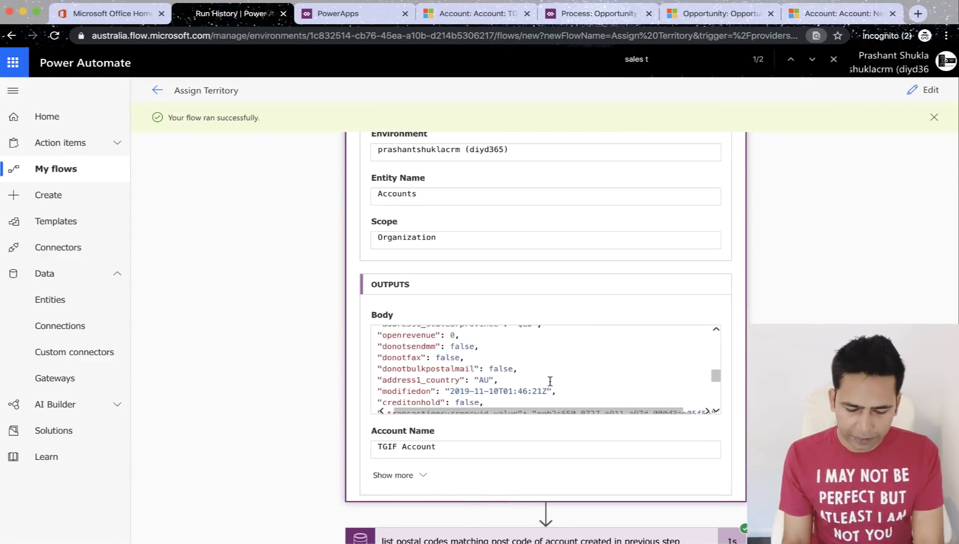
pyautogui.scroll(-5, 550, 381)
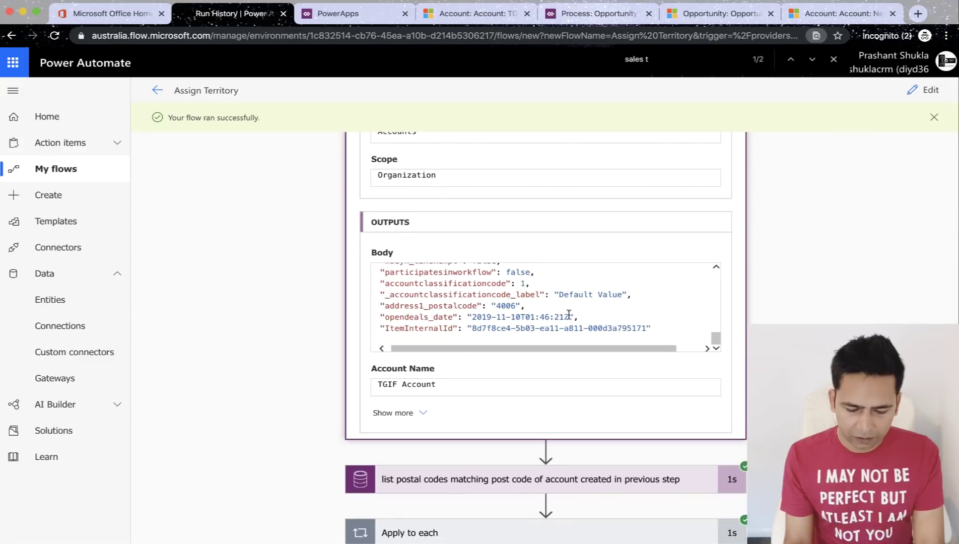
pyautogui.scroll(10, 512, 304)
pyautogui.scroll(-10, 511, 304)
pyautogui.hscroll(1, 512, 304)
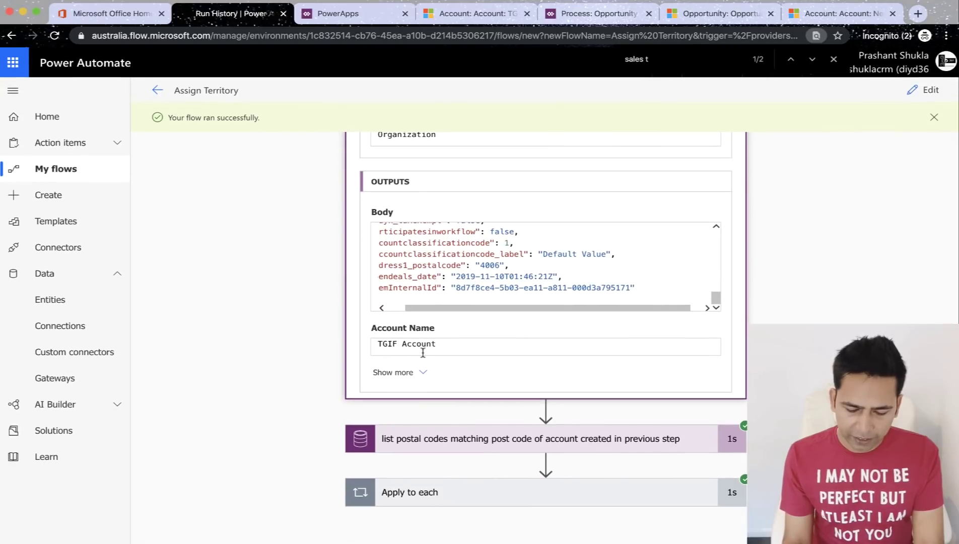
# Review the postal code lookup results and the Apply to each update step
pyautogui.click(428, 442)
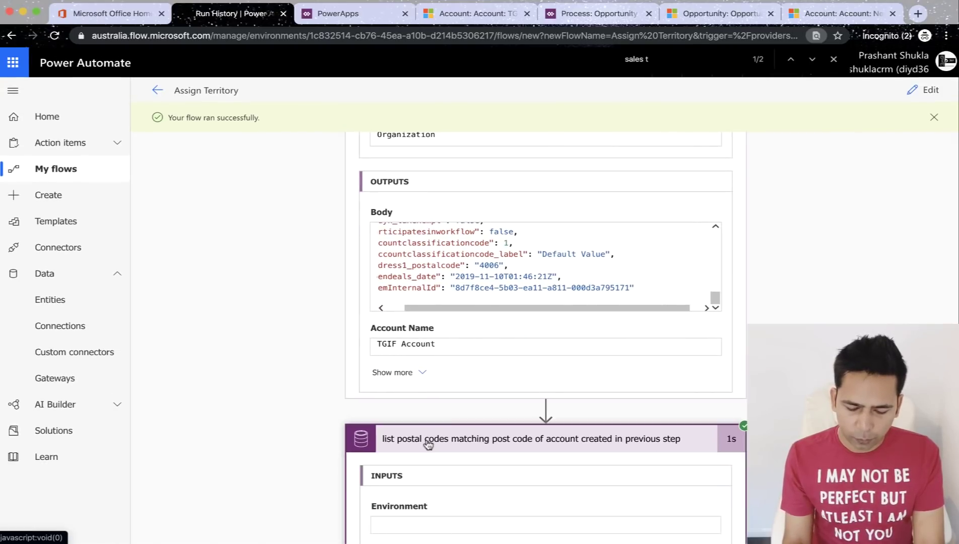
pyautogui.scroll(-7, 473, 370)
pyautogui.scroll(-1, 474, 372)
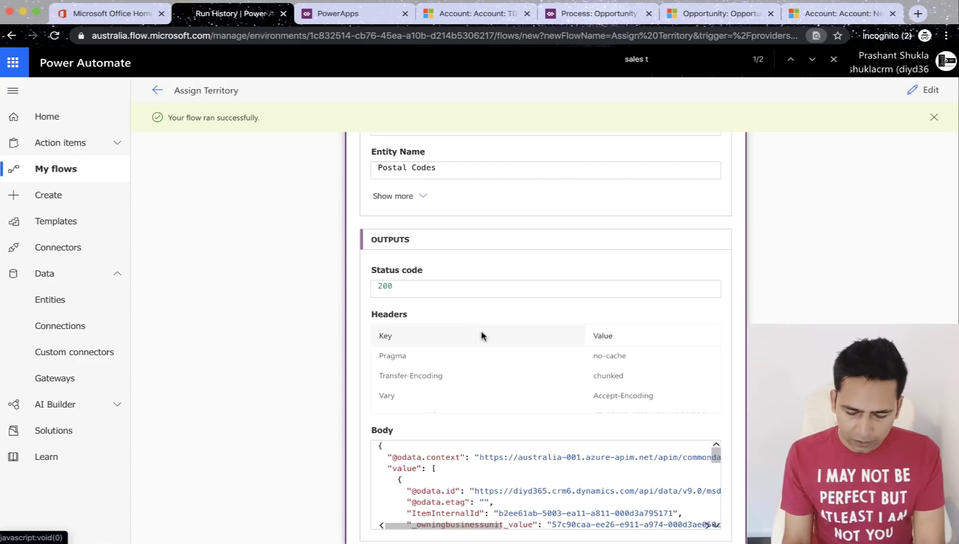
pyautogui.scroll(-4, 481, 336)
pyautogui.scroll(4, 482, 336)
pyautogui.scroll(-3, 481, 336)
pyautogui.scroll(-4, 513, 393)
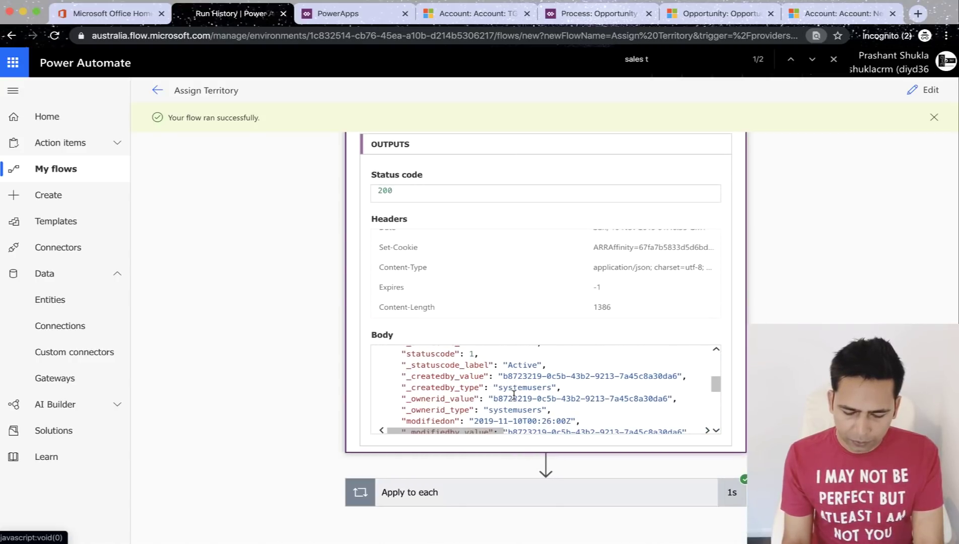
pyautogui.scroll(-5, 514, 395)
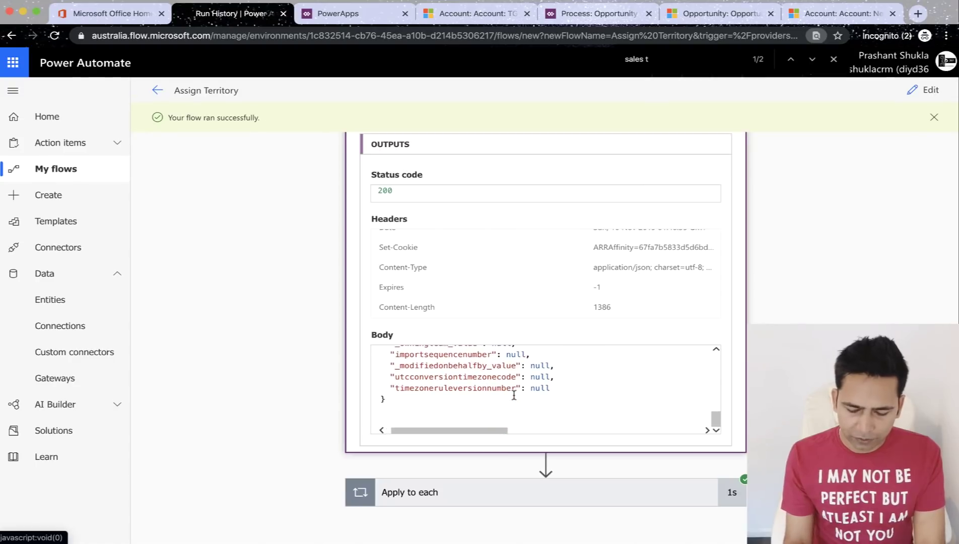
pyautogui.click(606, 504)
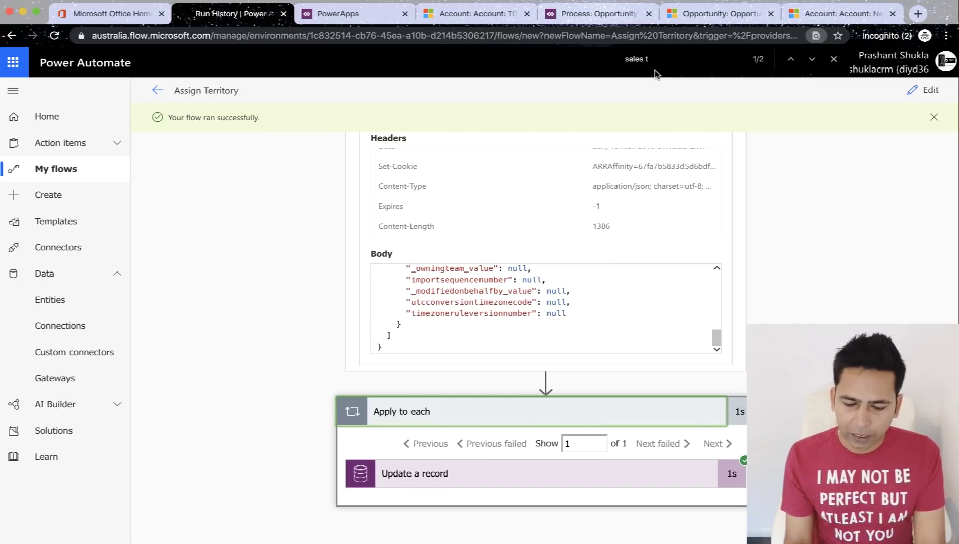
# Refresh the TGIF Account record several times to see whether its Territory was filled
pyautogui.click(492, 14)
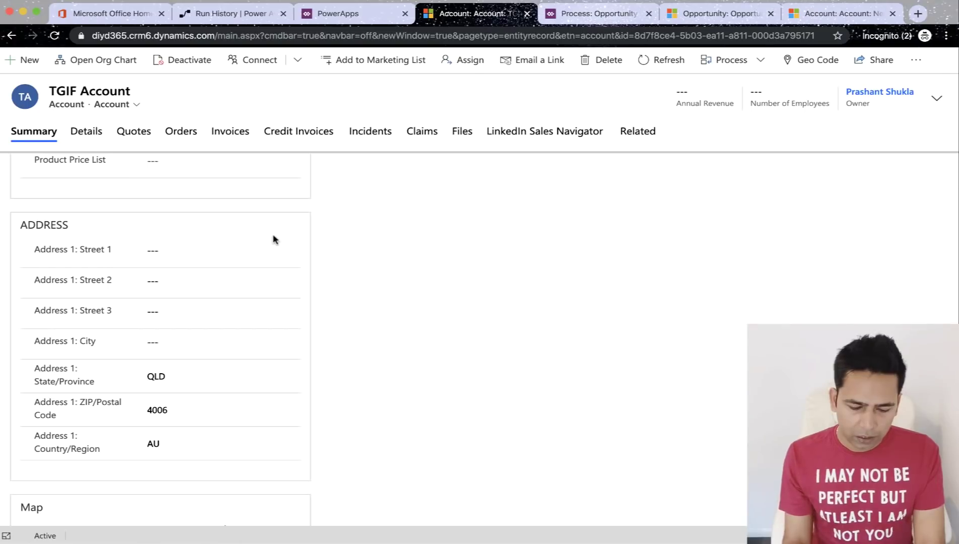
pyautogui.scroll(5, 275, 239)
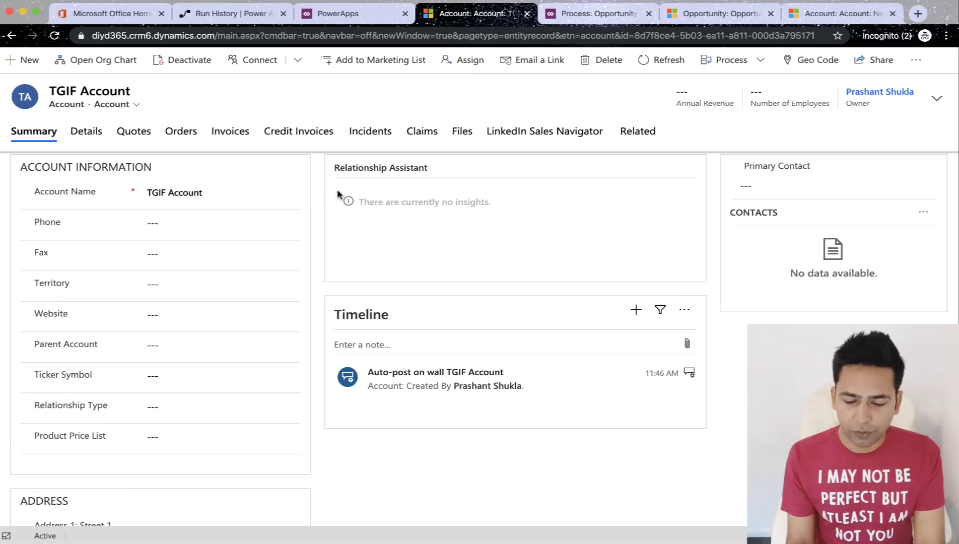
pyautogui.click(665, 60)
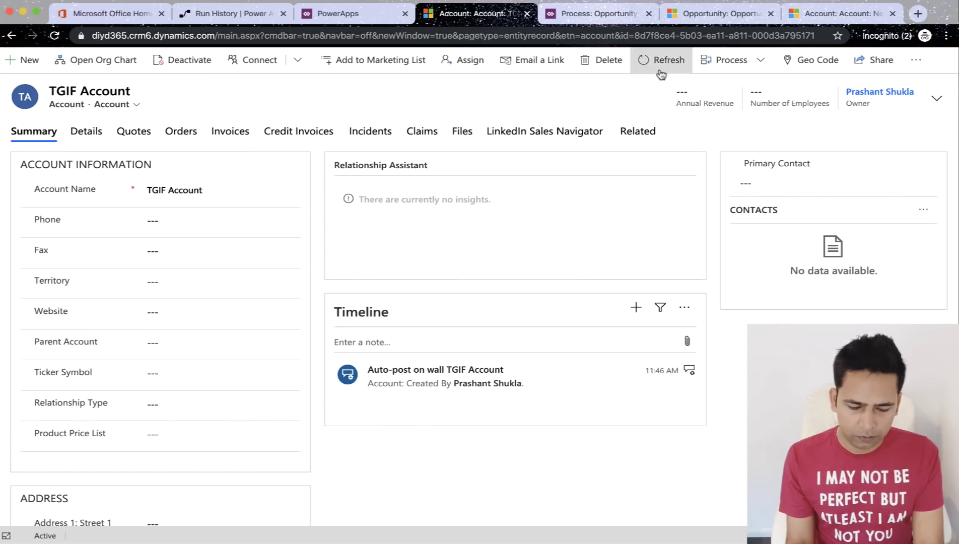
pyautogui.click(657, 60)
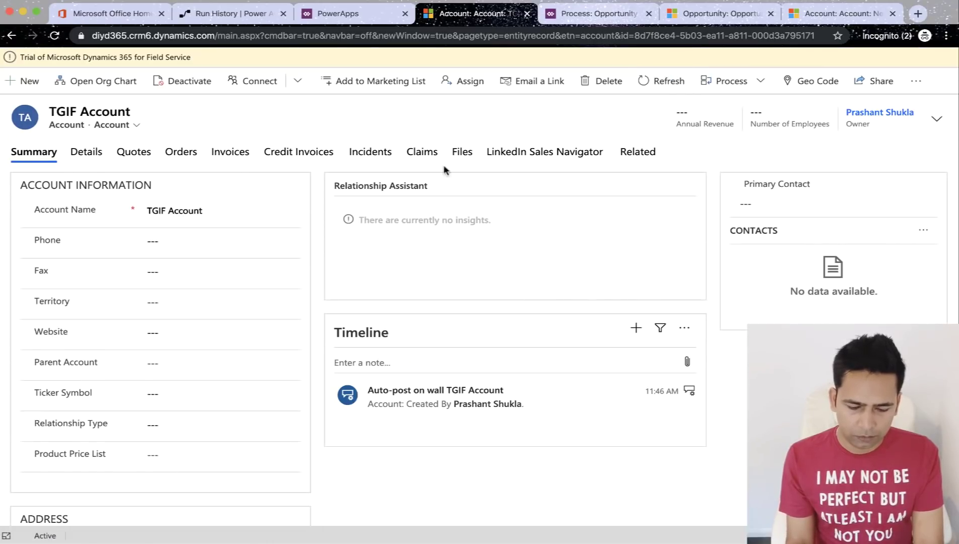
pyautogui.scroll(-6, 300, 257)
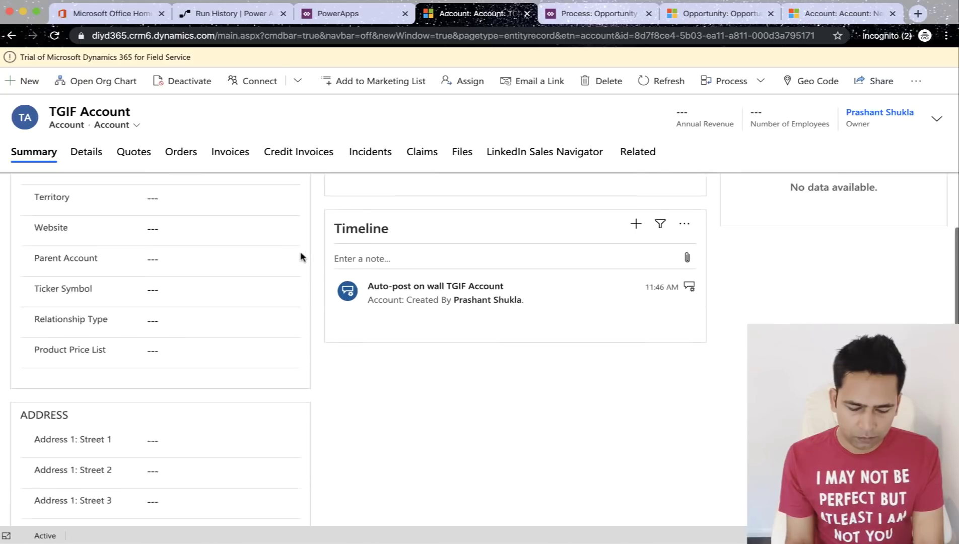
pyautogui.scroll(6, 300, 257)
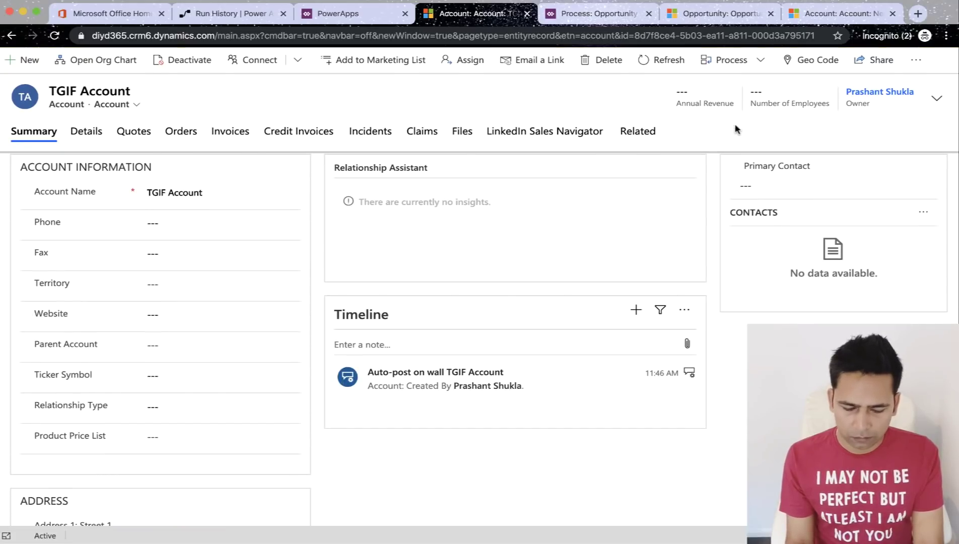
pyautogui.click(660, 60)
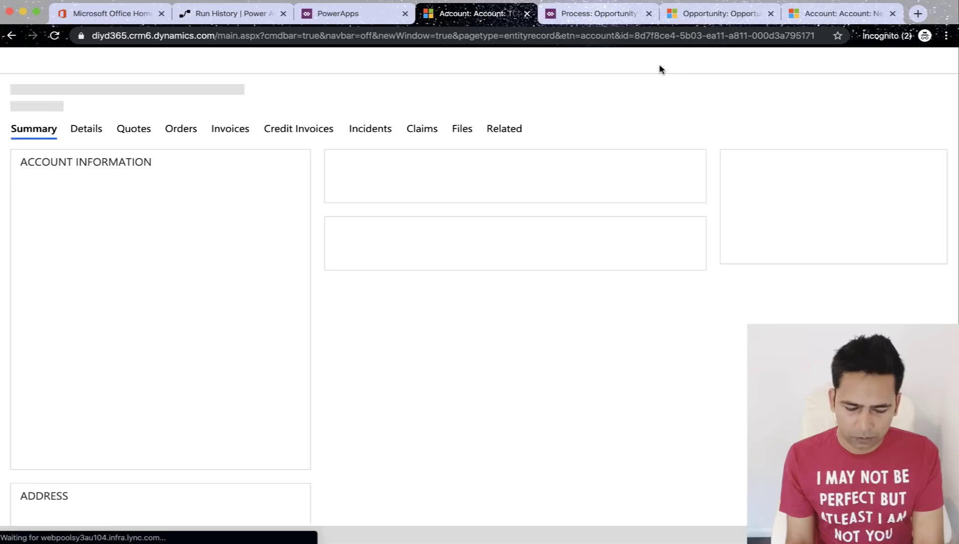
# Reopen TGIF Account from Active Accounts filtered by T, confirm Territory is still blank, then return to the flow run
pyautogui.click(812, 14)
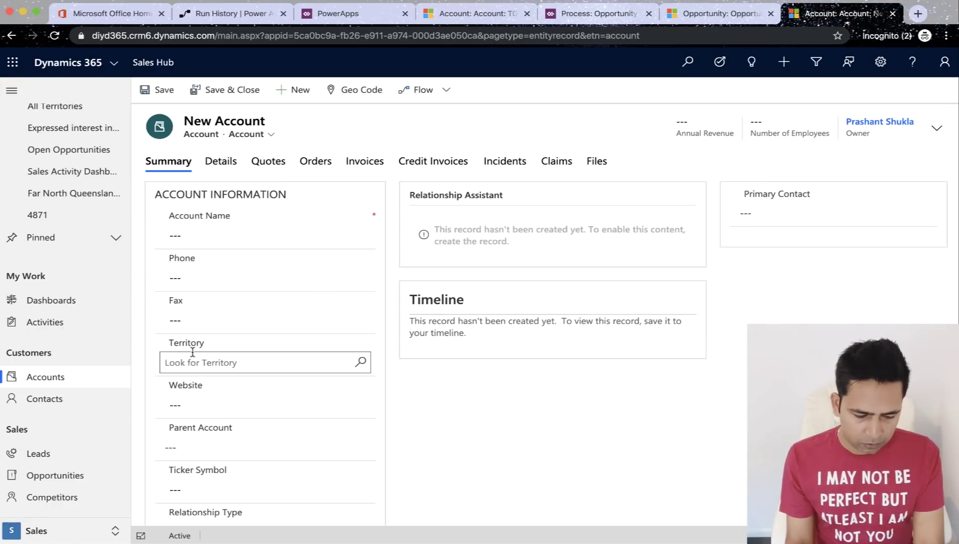
pyautogui.click(57, 378)
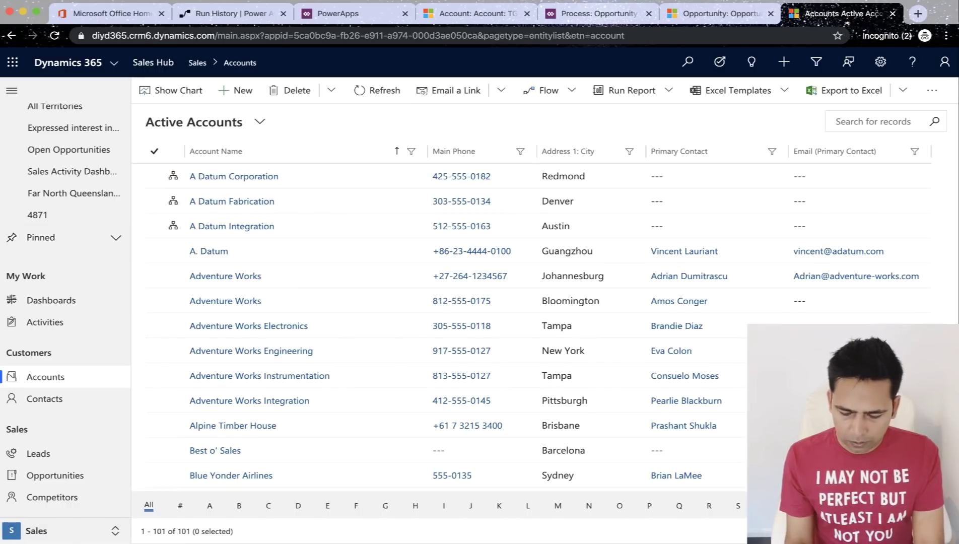
pyautogui.click(768, 506)
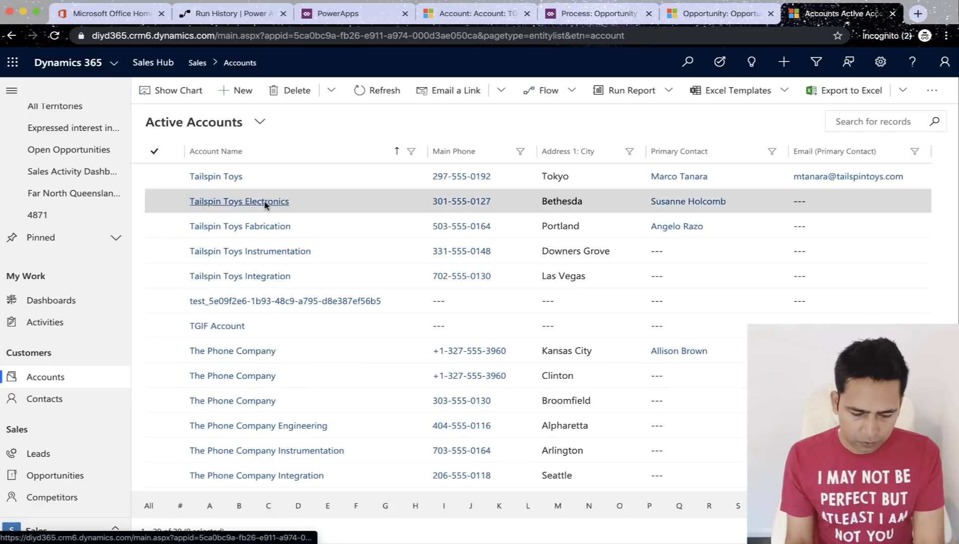
pyautogui.click(217, 326)
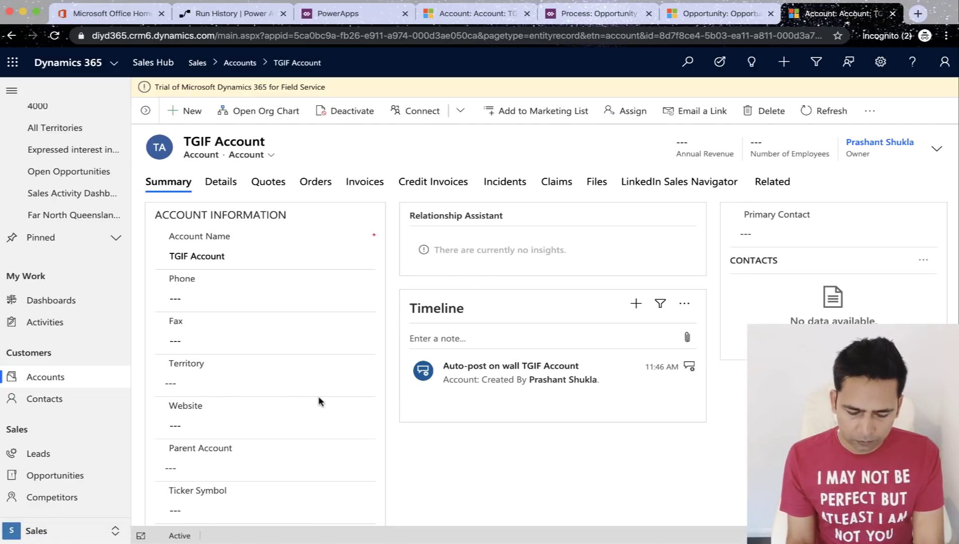
pyautogui.scroll(-2, 319, 402)
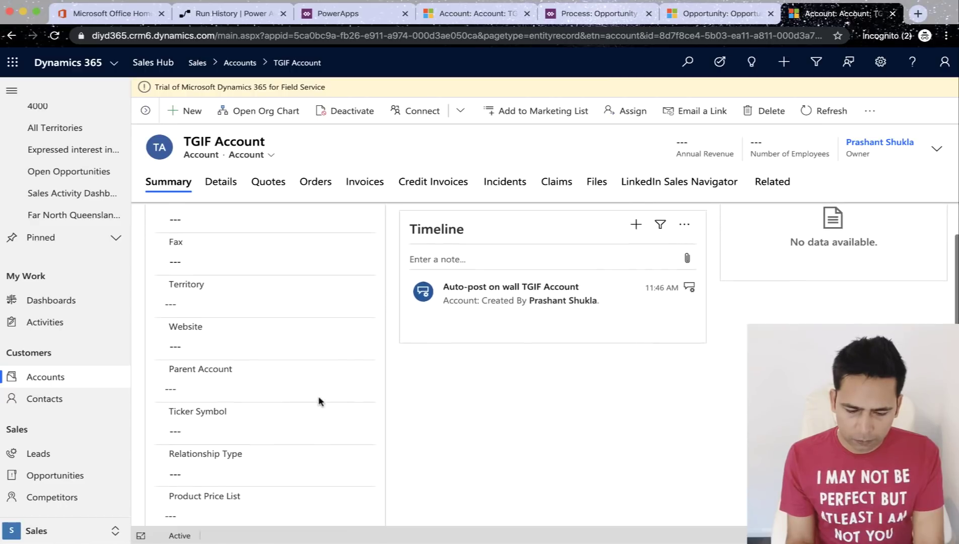
pyautogui.scroll(2, 319, 401)
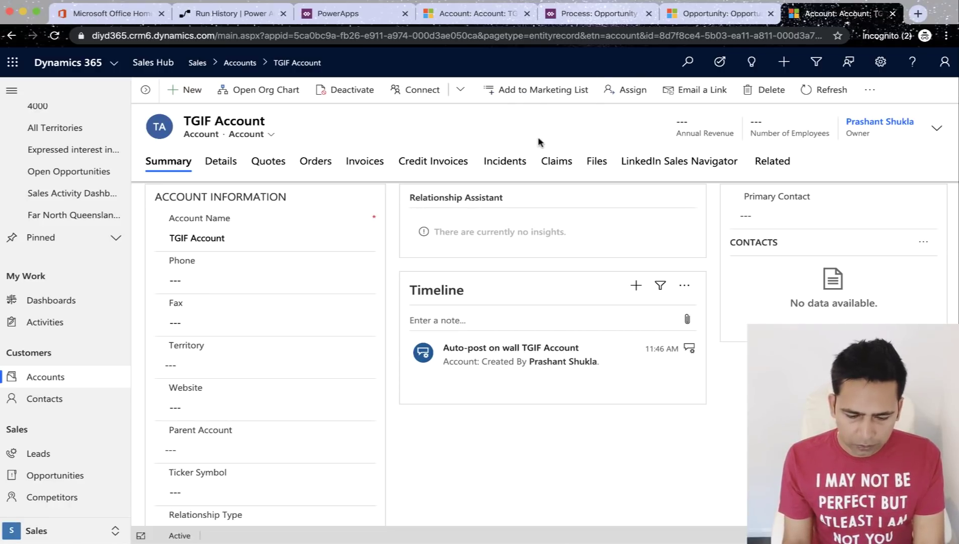
pyautogui.click(240, 14)
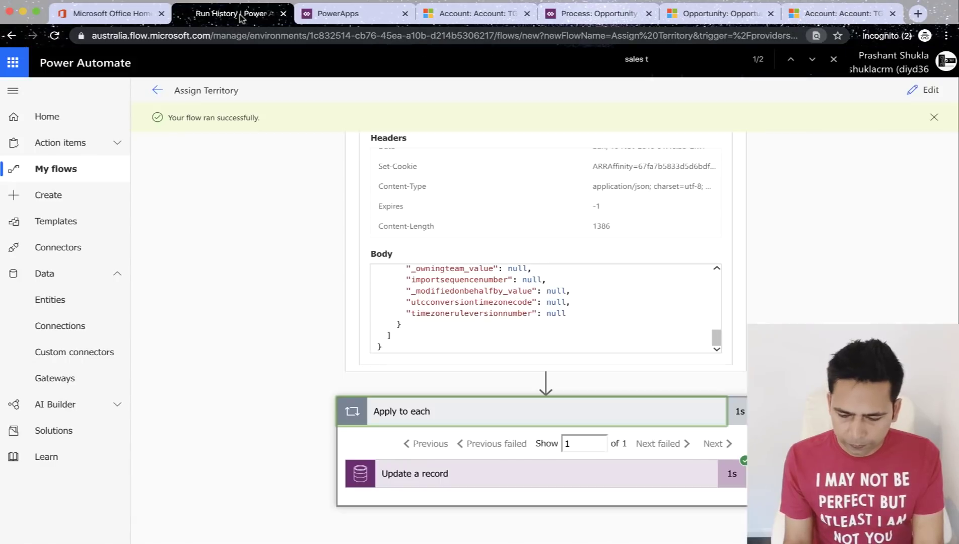
# Set the Update a record step's Territory to the Service Territory dynamic content and save the flow
pyautogui.click(917, 91)
pyautogui.click(517, 313)
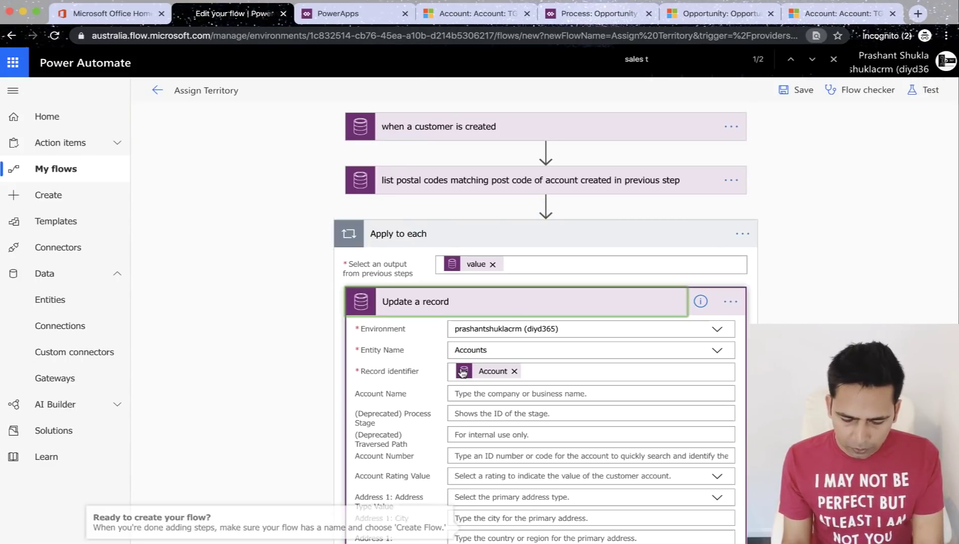
pyautogui.scroll(-15, 462, 373)
pyautogui.scroll(-20, 462, 373)
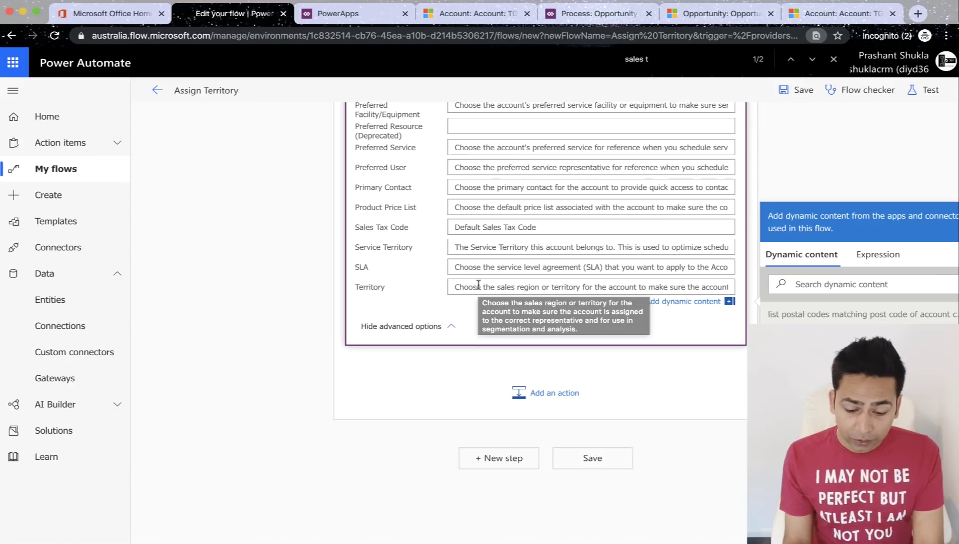
pyautogui.click(479, 285)
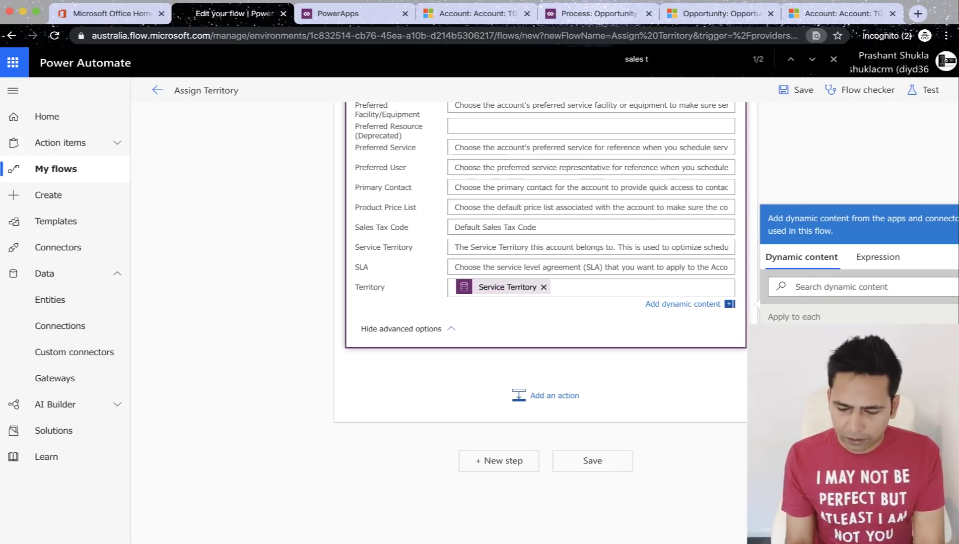
pyautogui.click(793, 91)
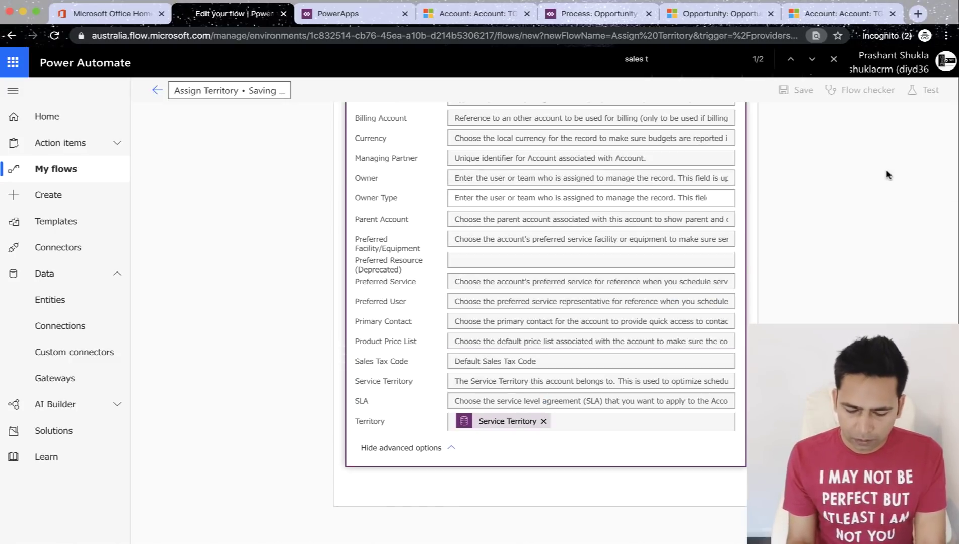
# Retest the flow using the earlier successful run's data
pyautogui.click(925, 90)
pyautogui.click(752, 141)
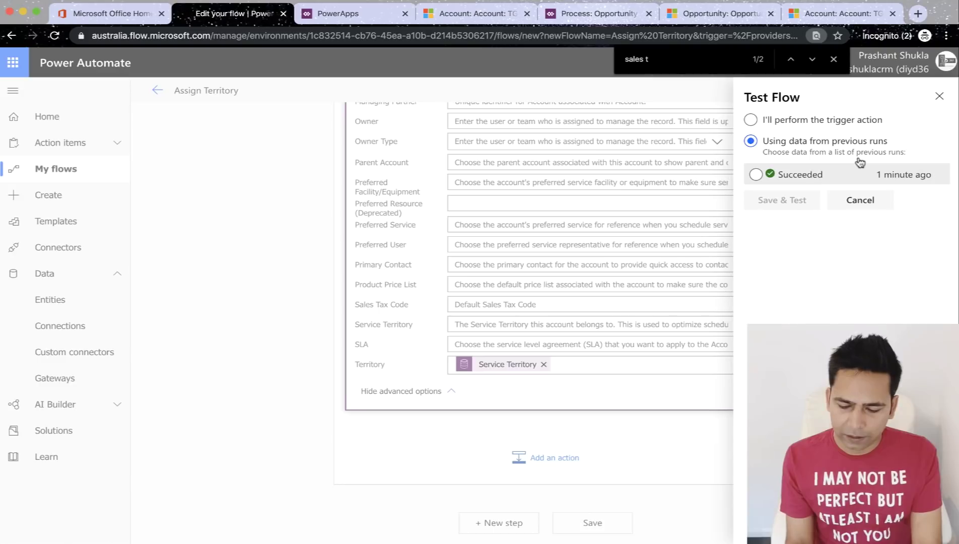
pyautogui.click(756, 174)
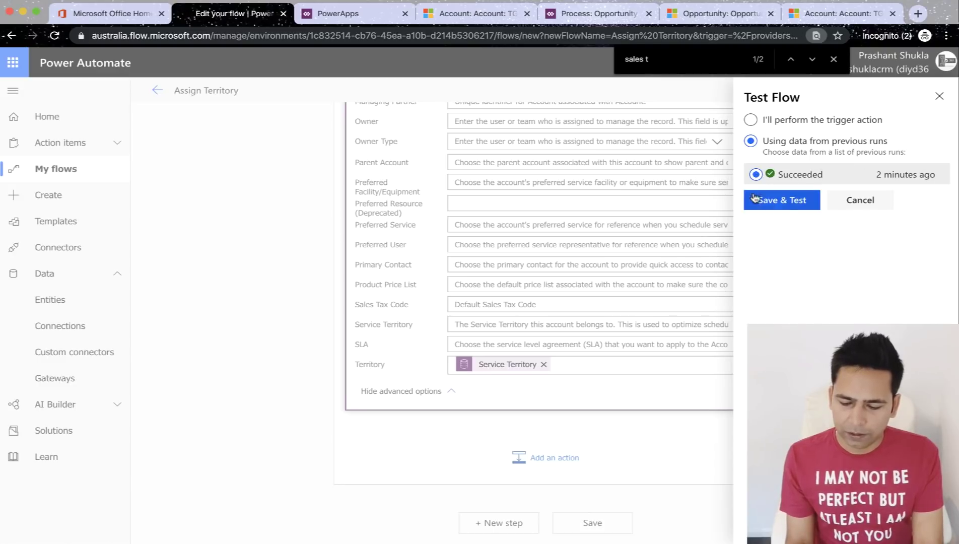
pyautogui.click(787, 202)
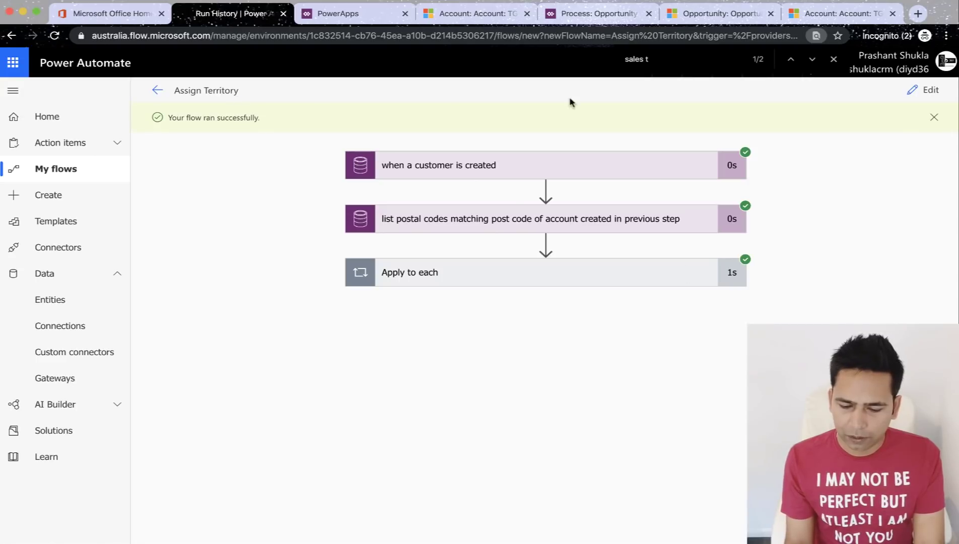
# Refresh TGIF Account, verify Territory South East Queensland (SEQ) for postal code 4006, and open that territory
pyautogui.click(479, 15)
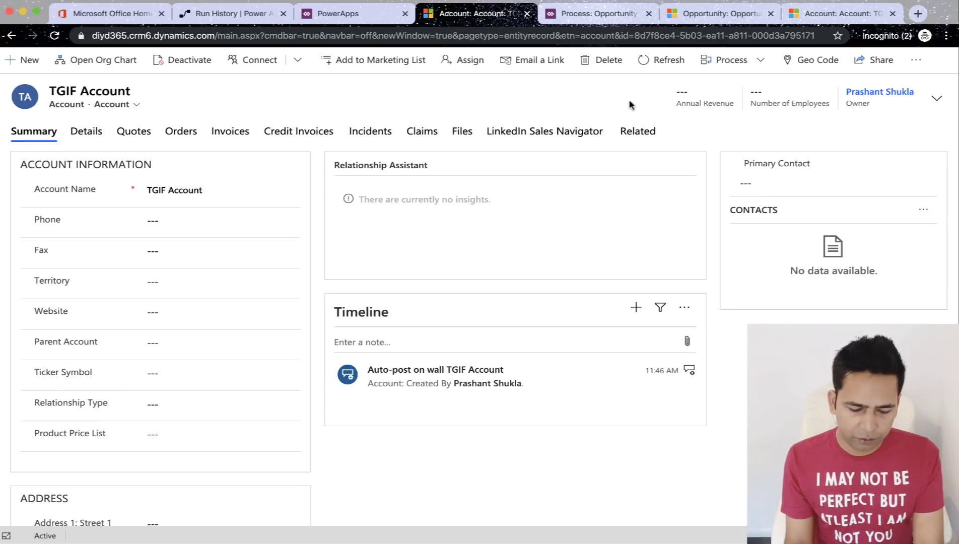
pyautogui.click(658, 61)
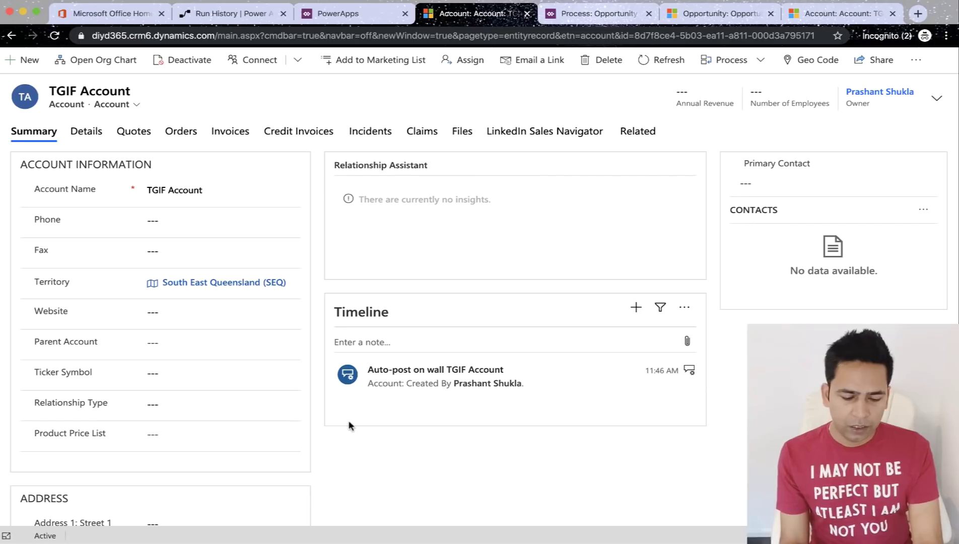
pyautogui.click(254, 404)
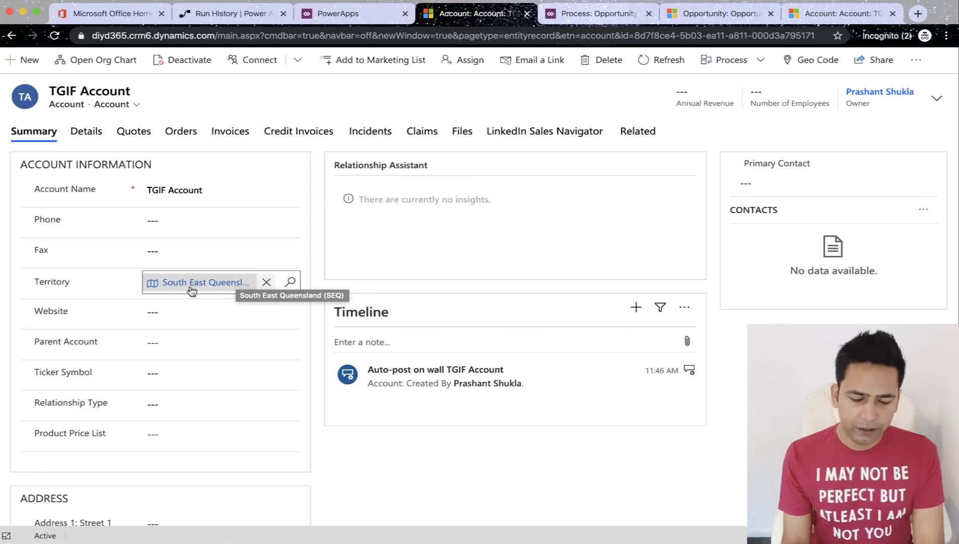
pyautogui.scroll(-8, 191, 290)
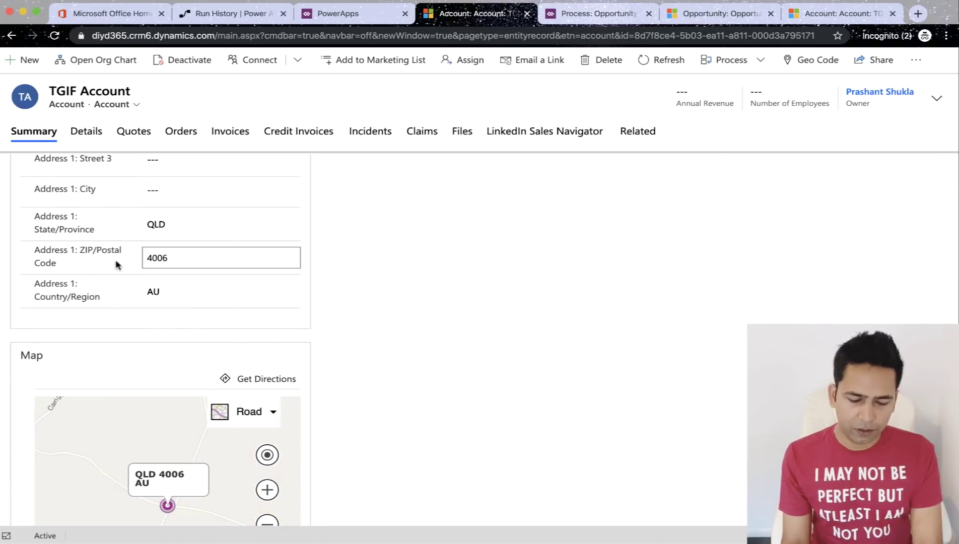
pyautogui.scroll(10, 173, 260)
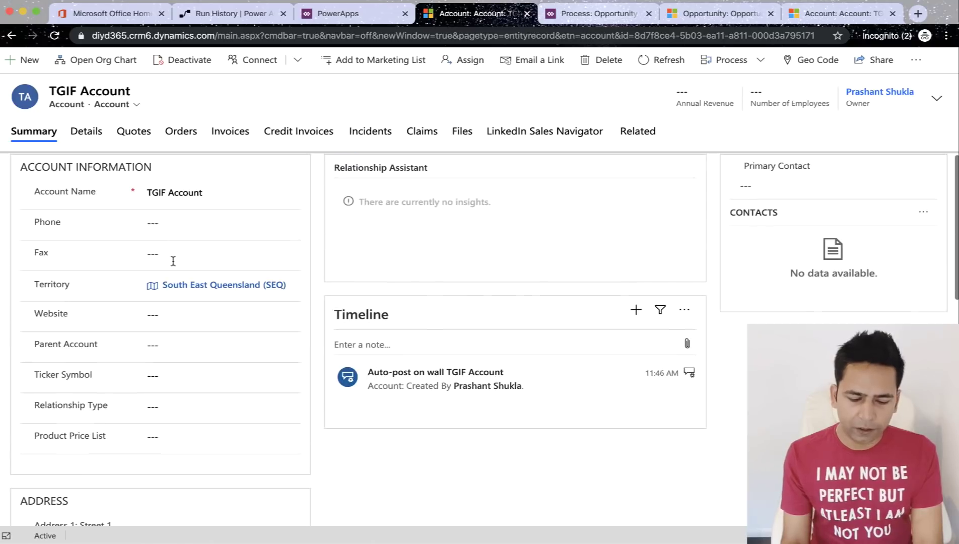
pyautogui.click(187, 297)
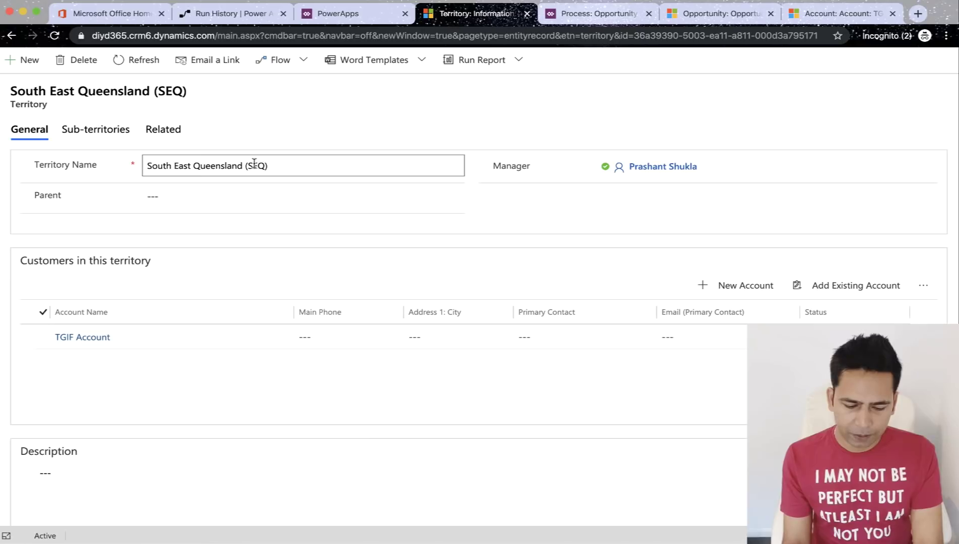
pyautogui.click(165, 130)
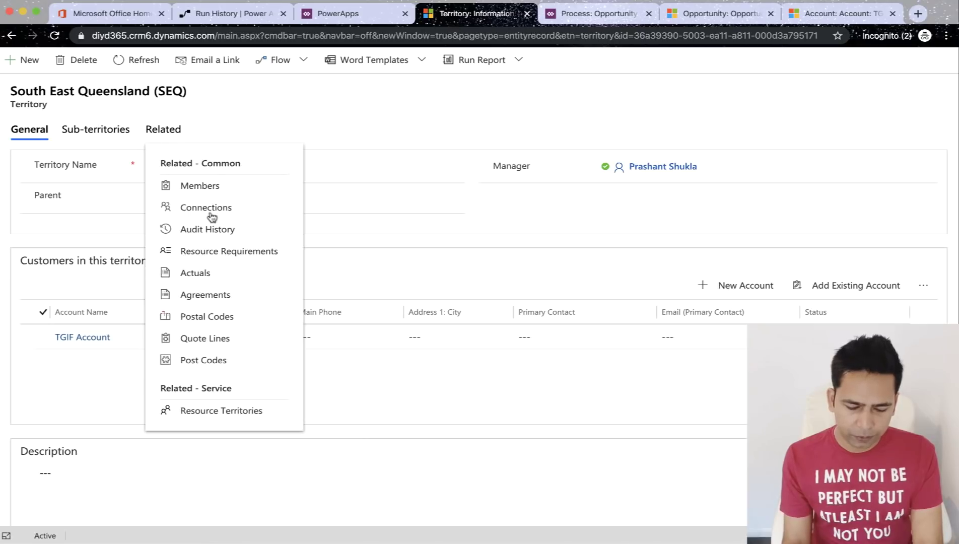
pyautogui.click(204, 317)
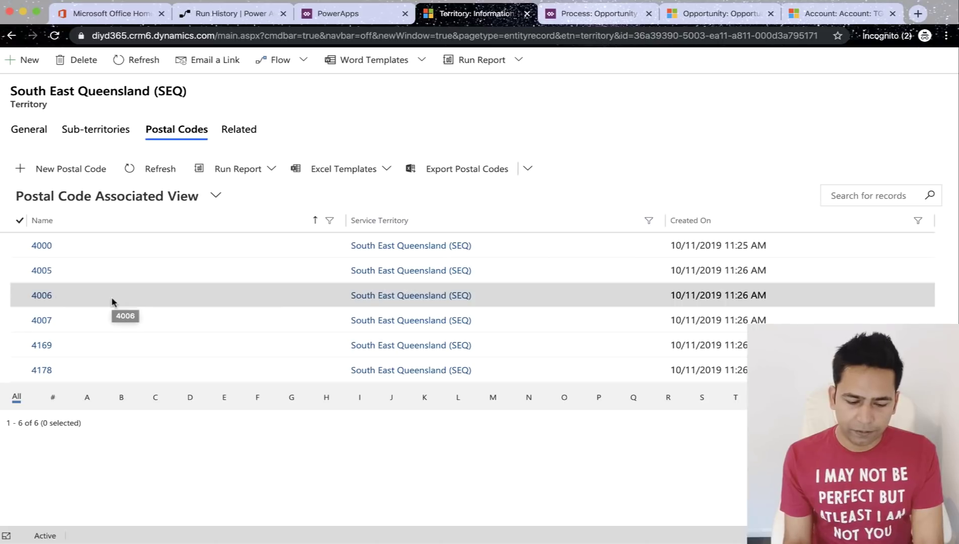
pyautogui.click(45, 132)
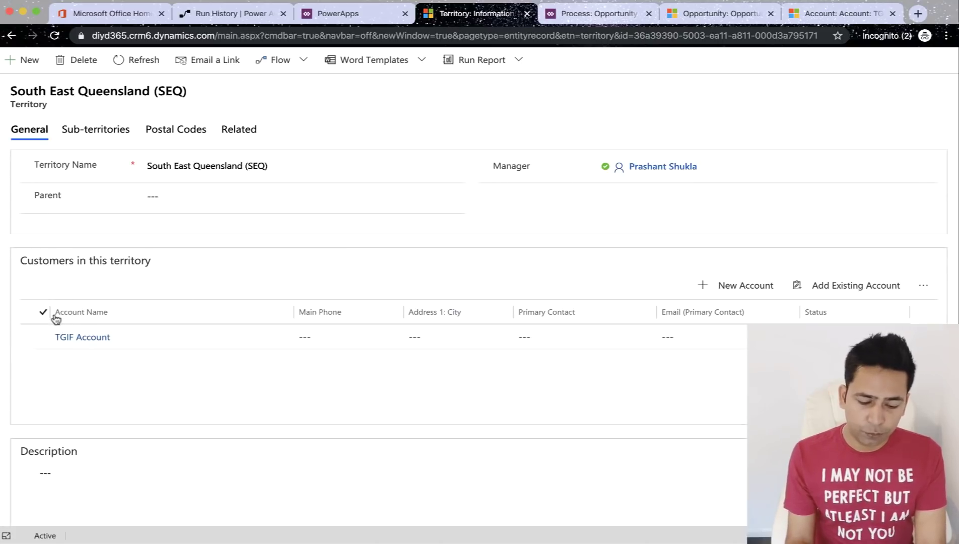